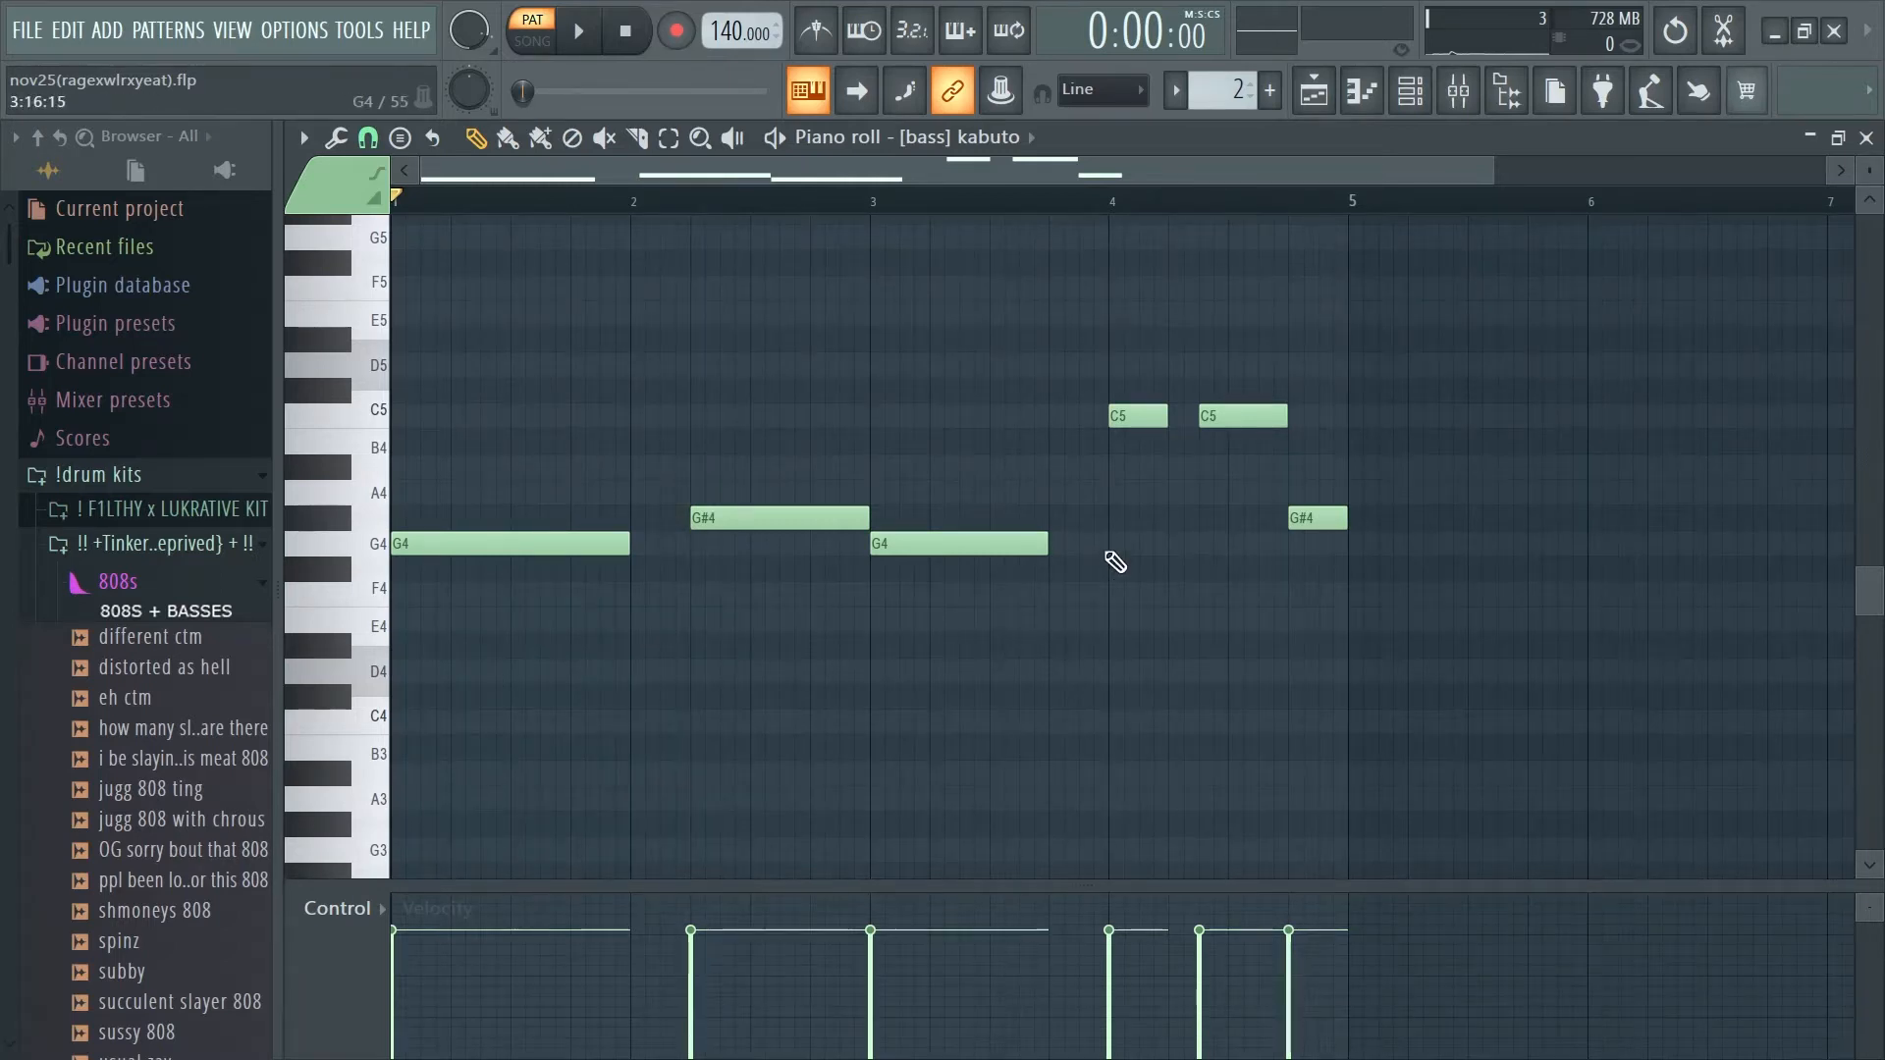
Play back the [bass] kabuto pattern in the piano roll.
key("space")
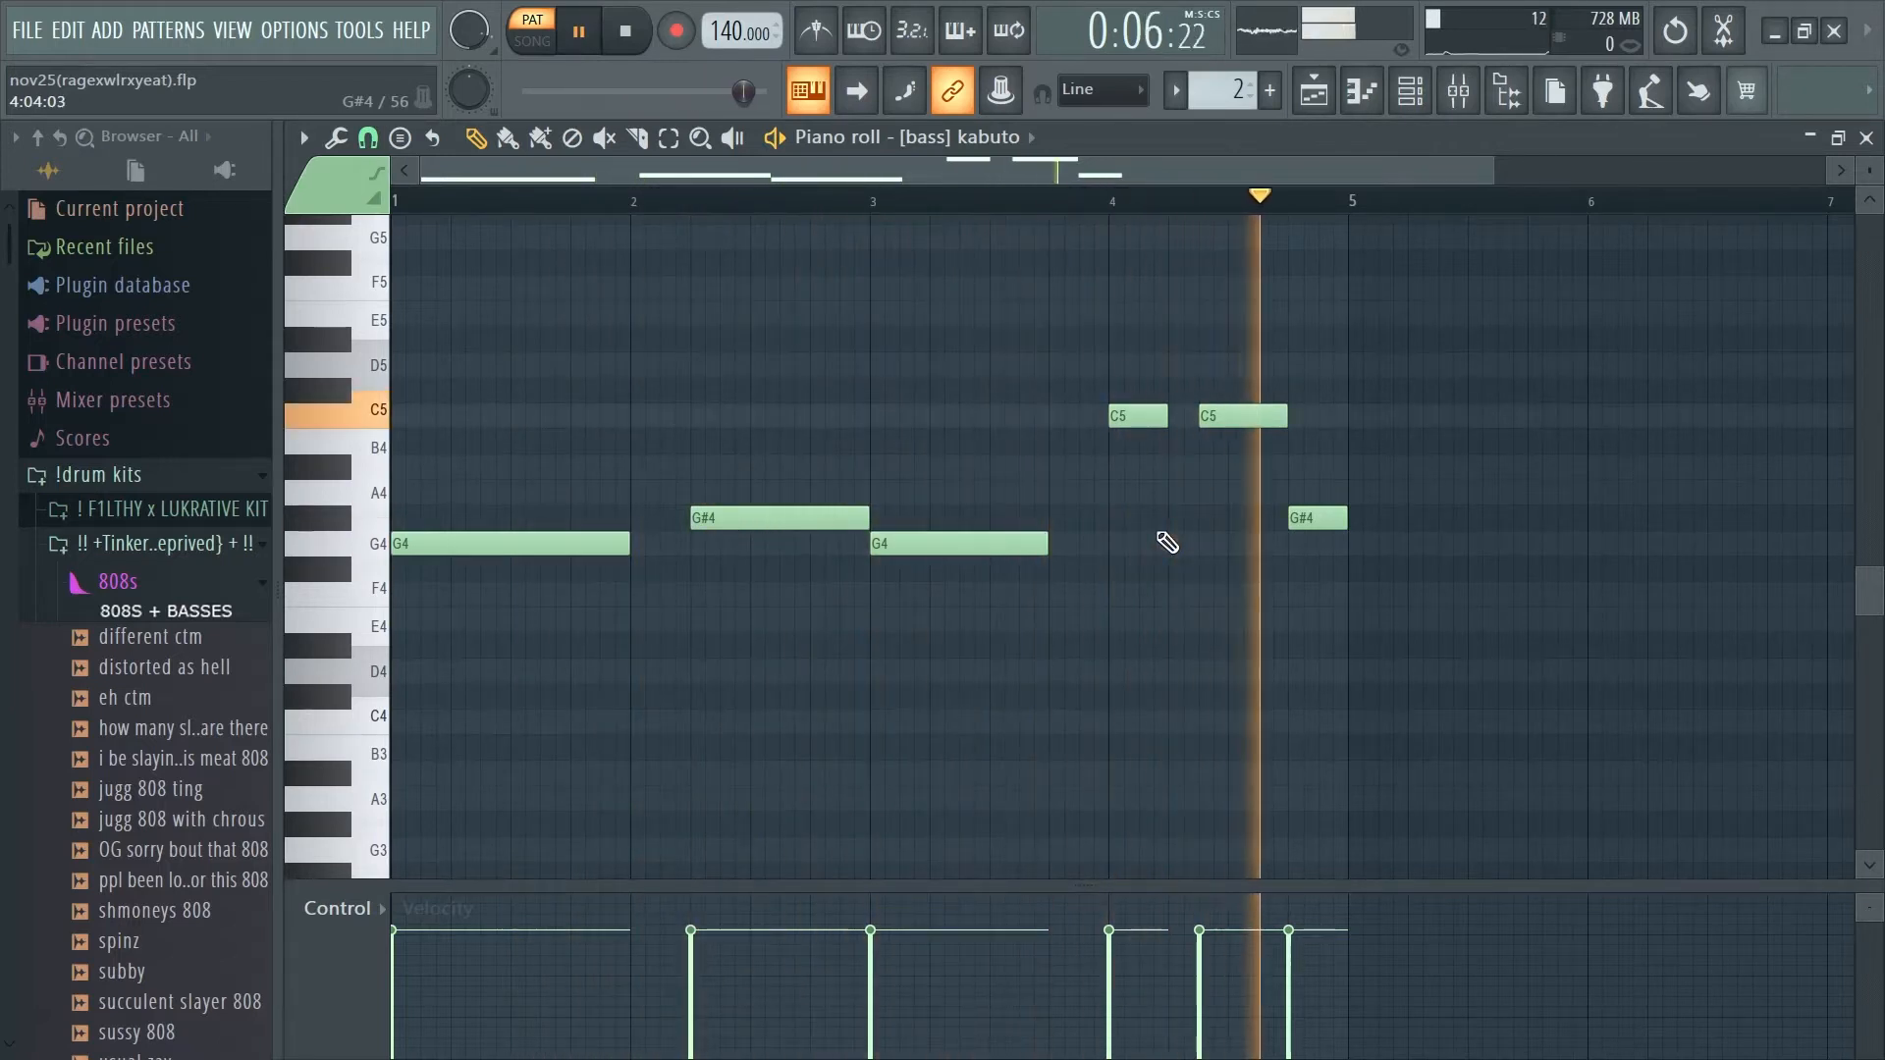
key("space")
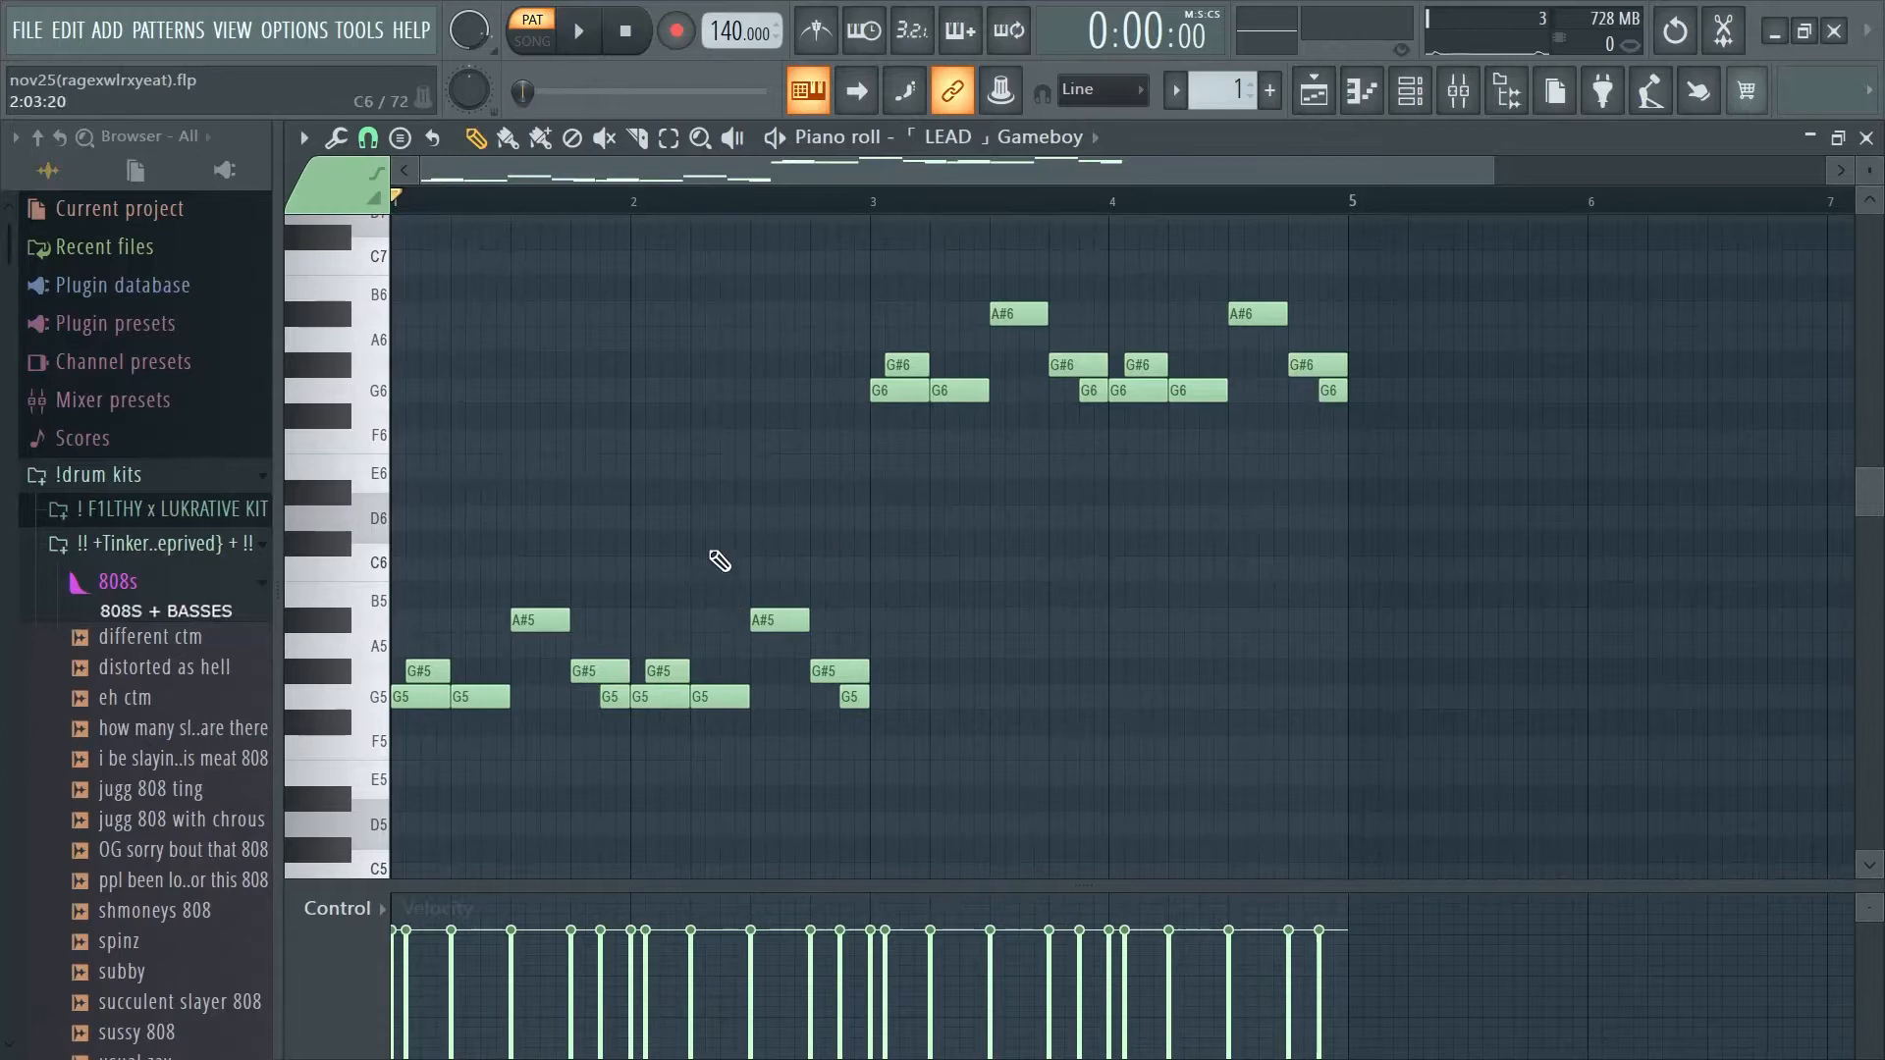
left_click_drag(1504, 165, 904, 315)
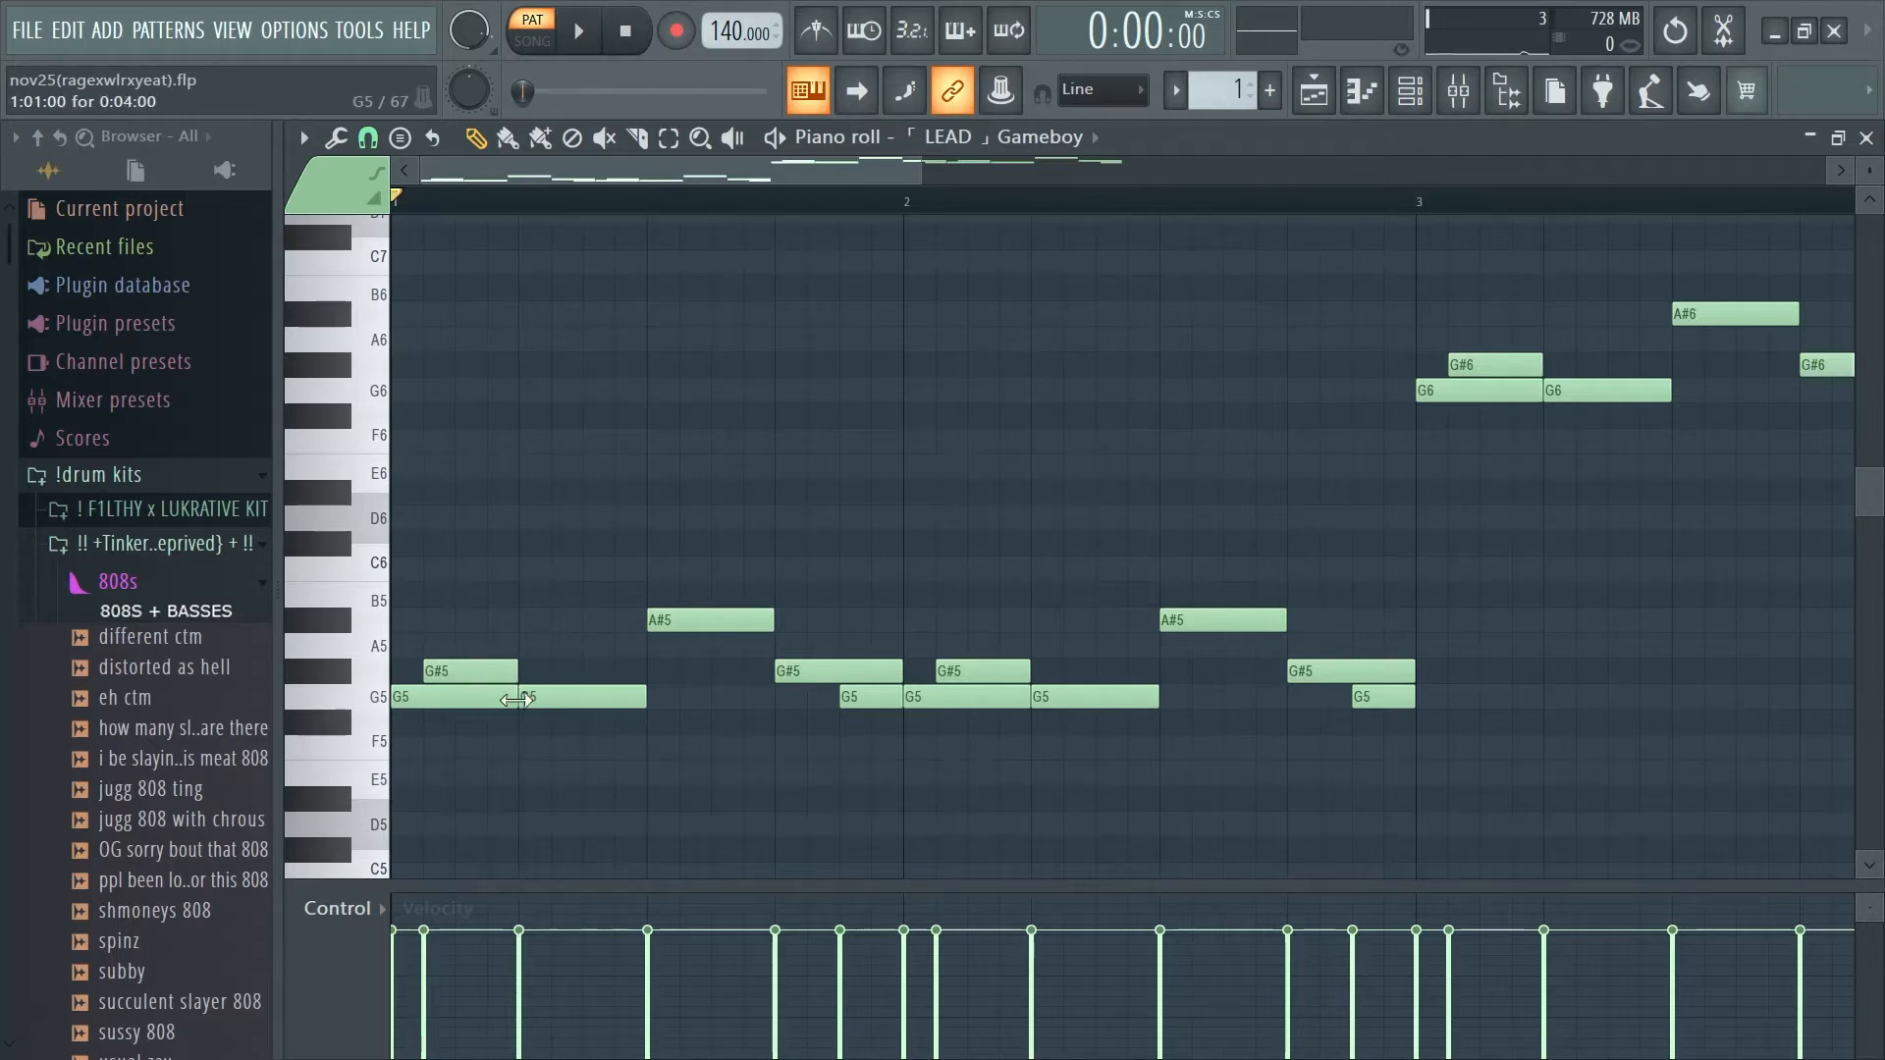
left_click_drag(517, 699, 423, 699)
left_click(460, 667)
double_click(460, 667)
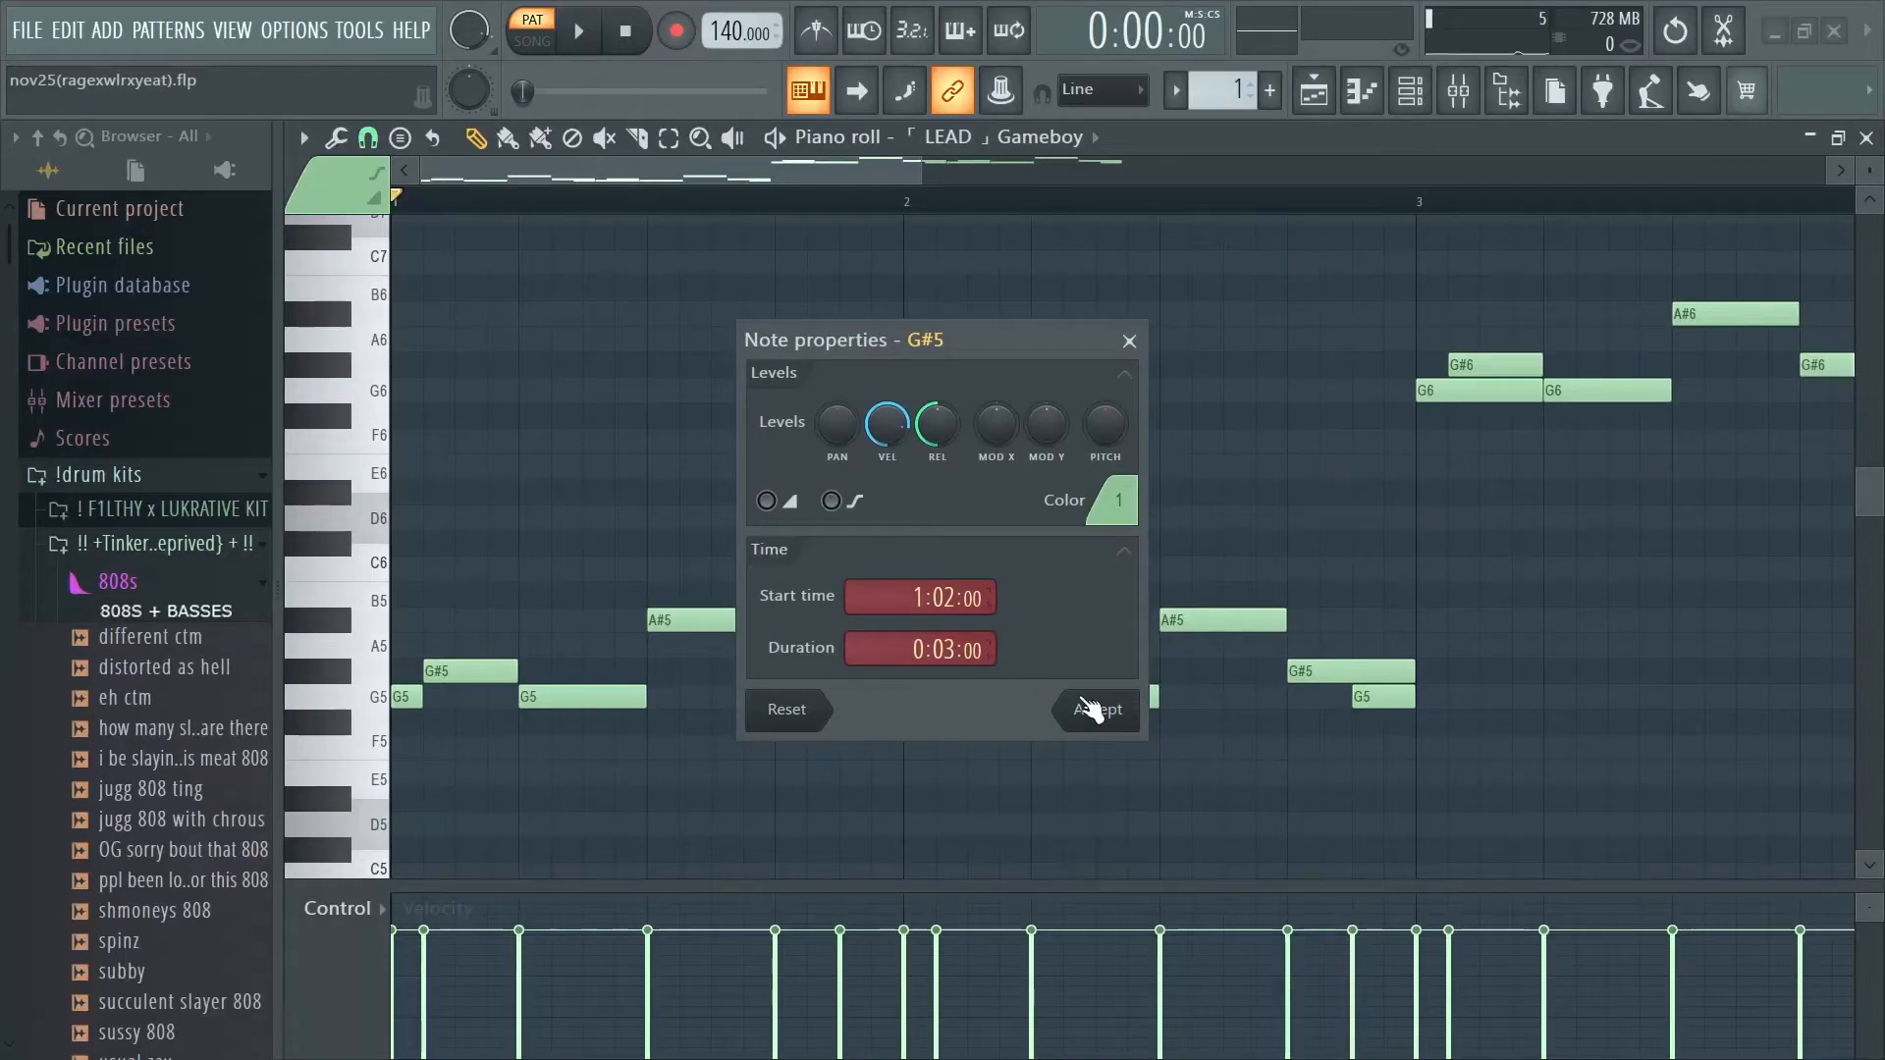
left_click(1129, 340)
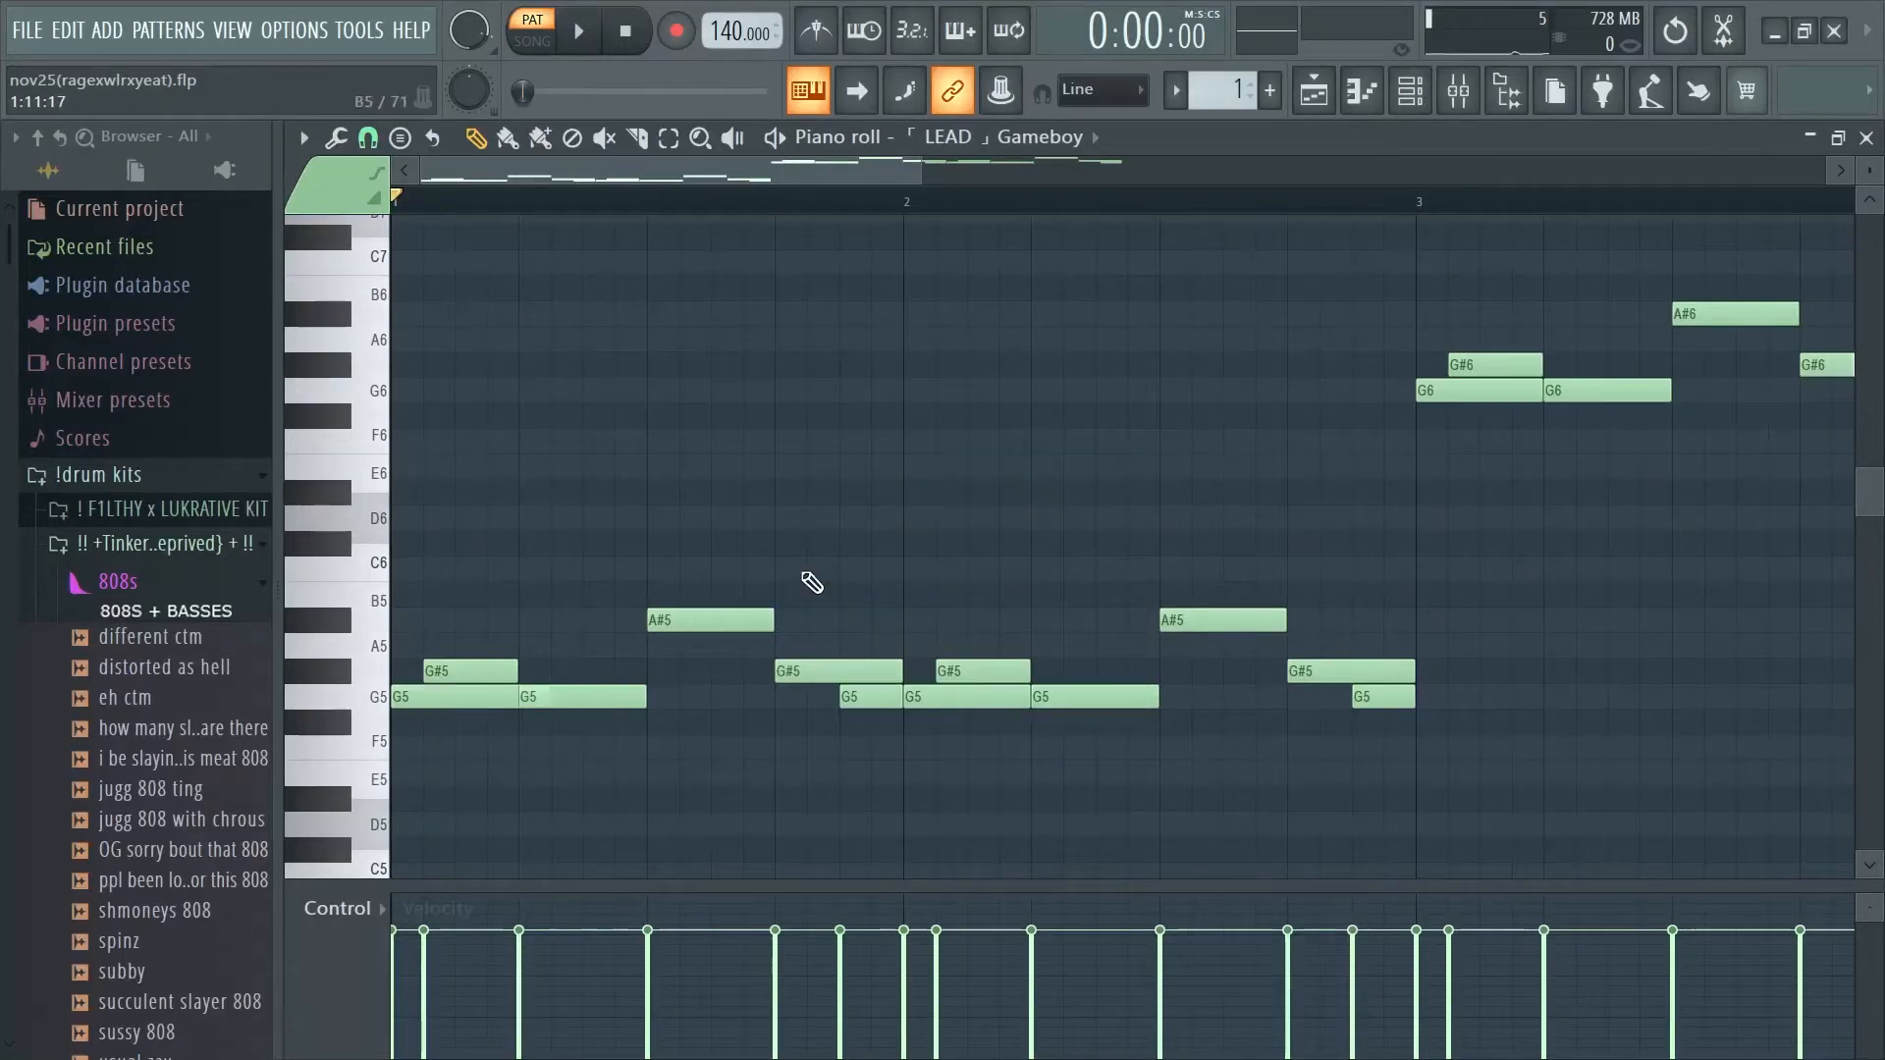
Try transposing the Gameboy lead notes in bars 3 and 4 down one octave, and return them to their original octave.
scroll(1077, 526, "down", 4)
scroll(1014, 587, "up", 1)
scroll(1014, 587, "up", 1)
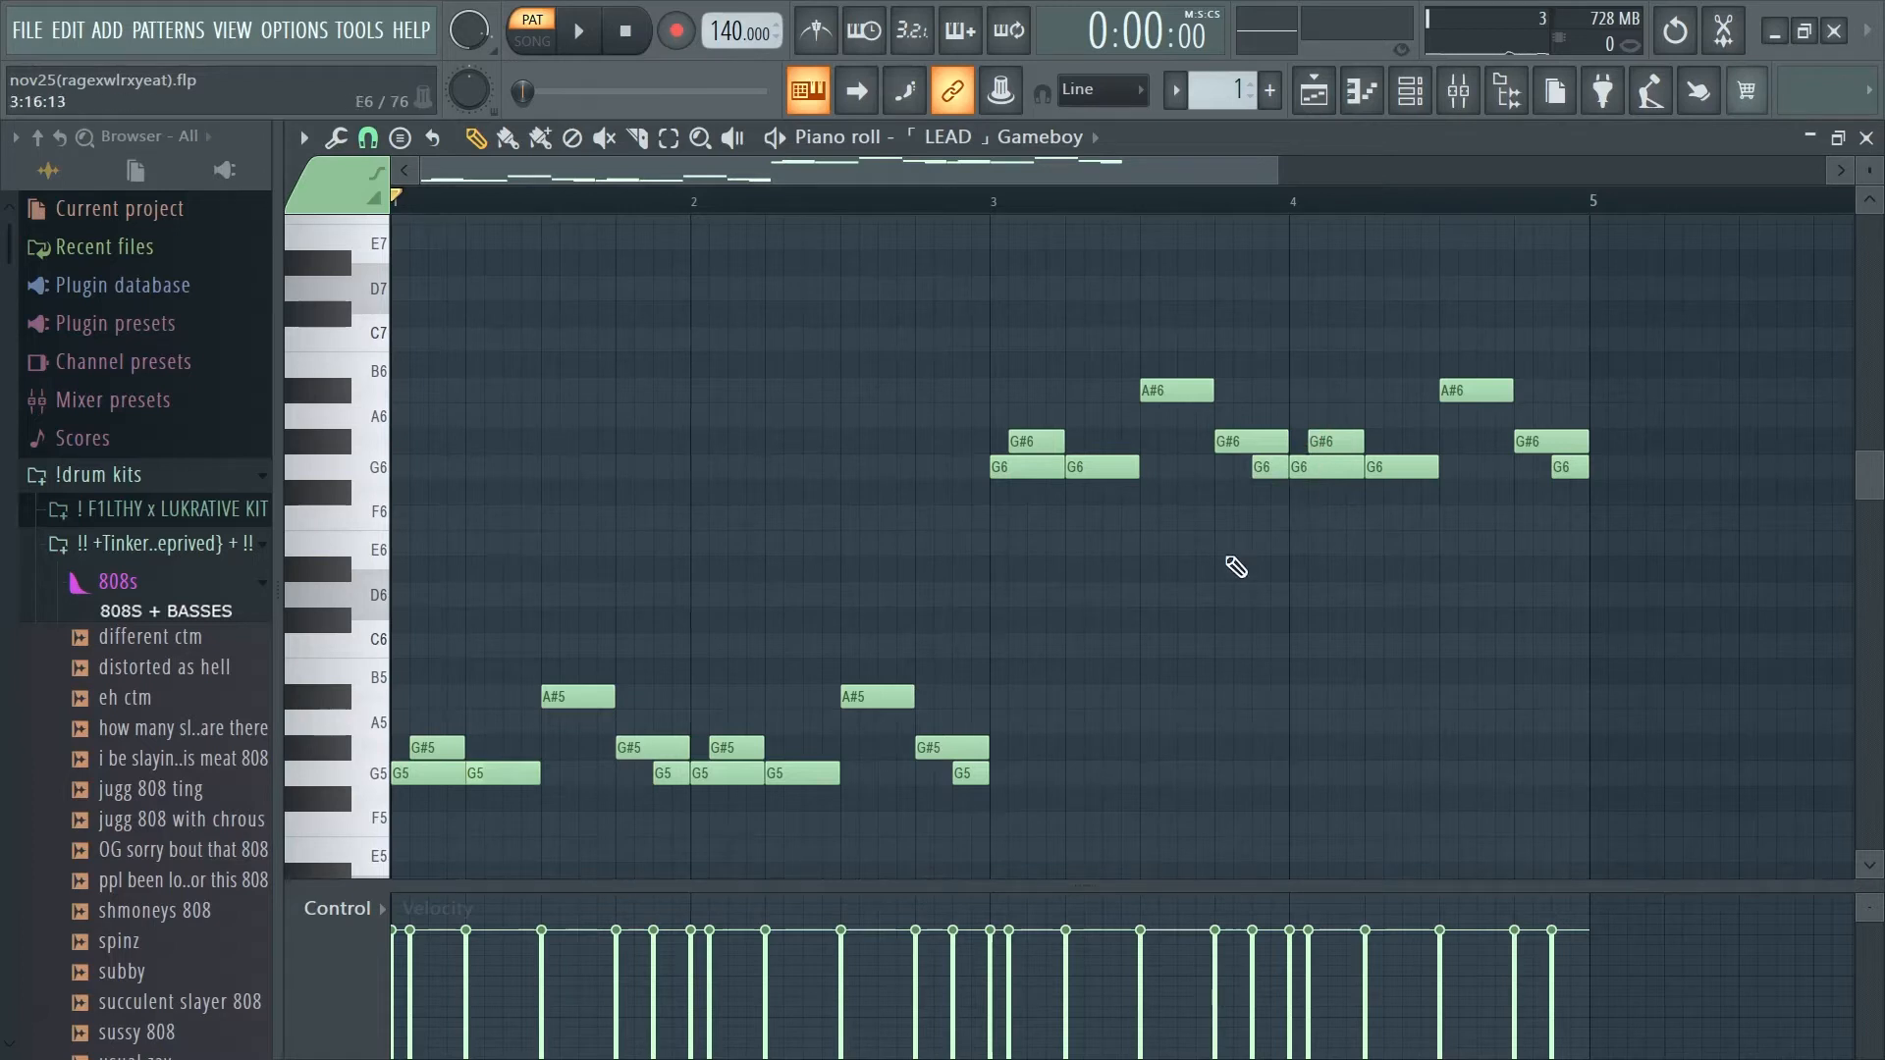
left_click_drag(1669, 581, 785, 303)
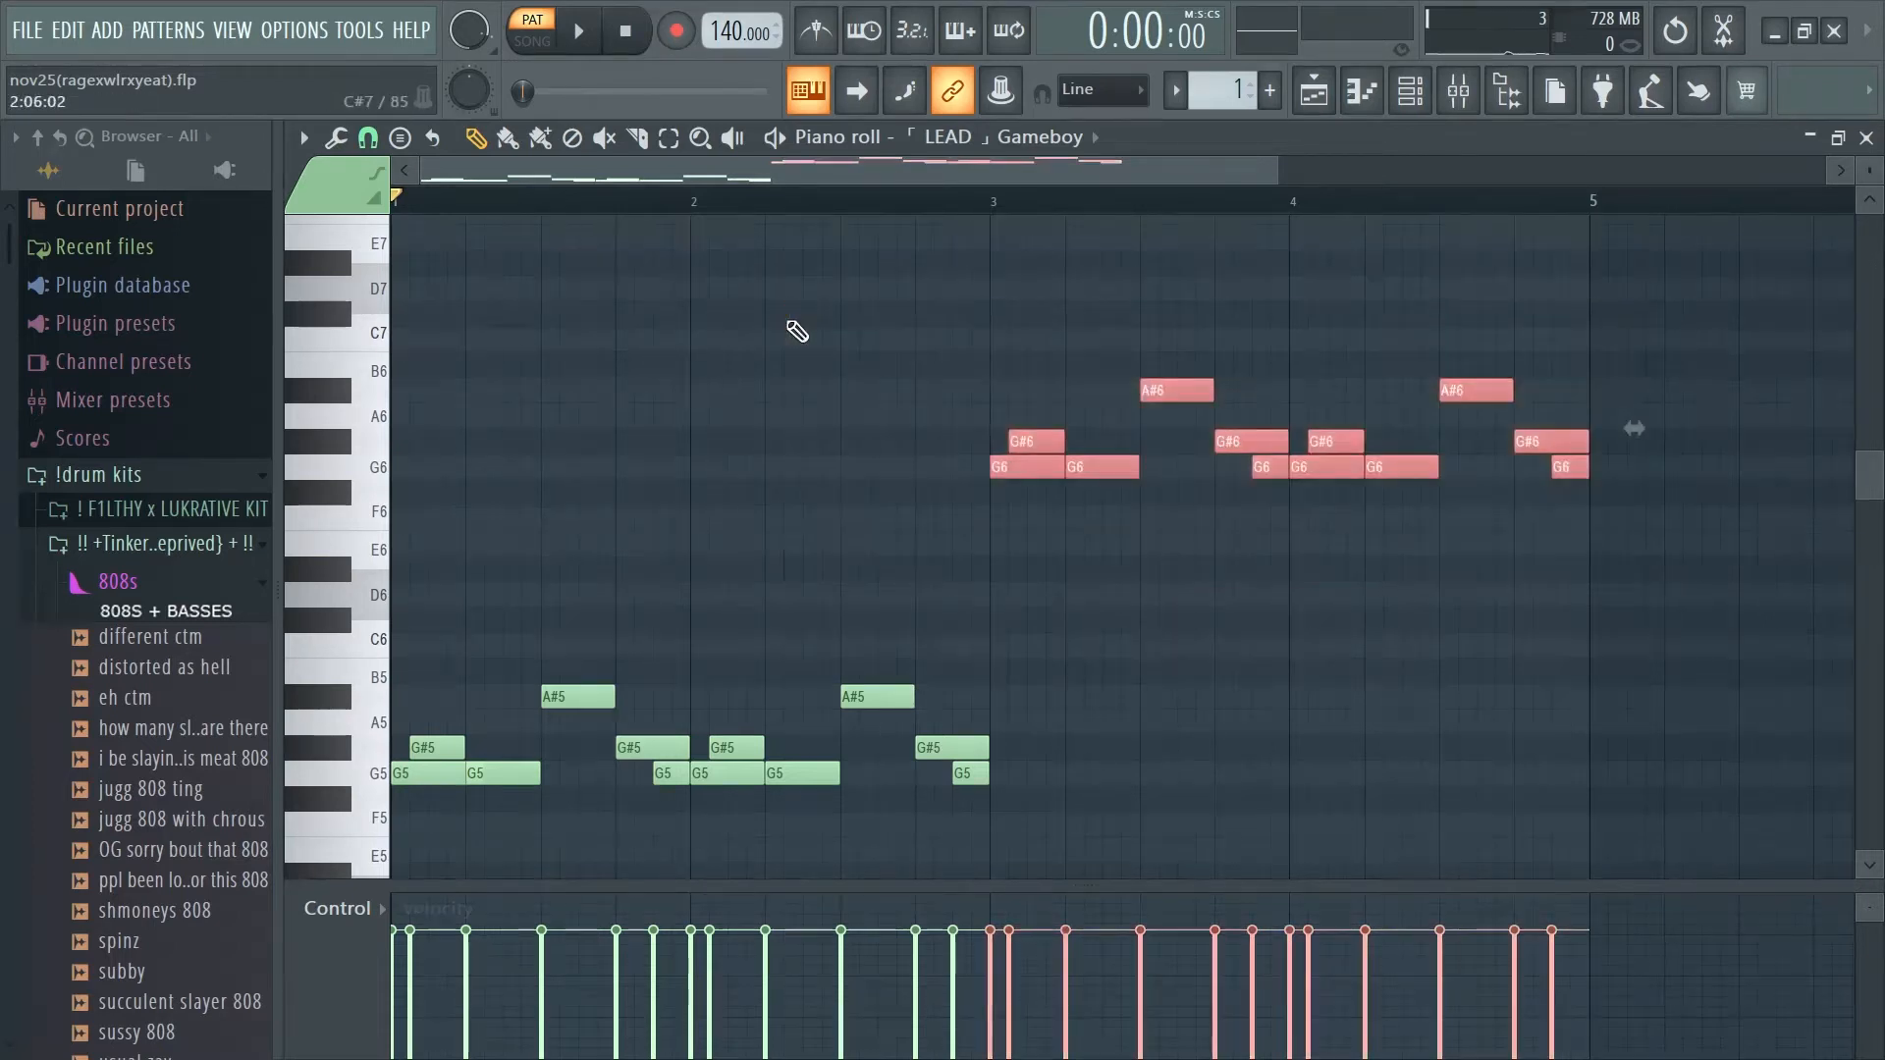
key("ctrl+Down")
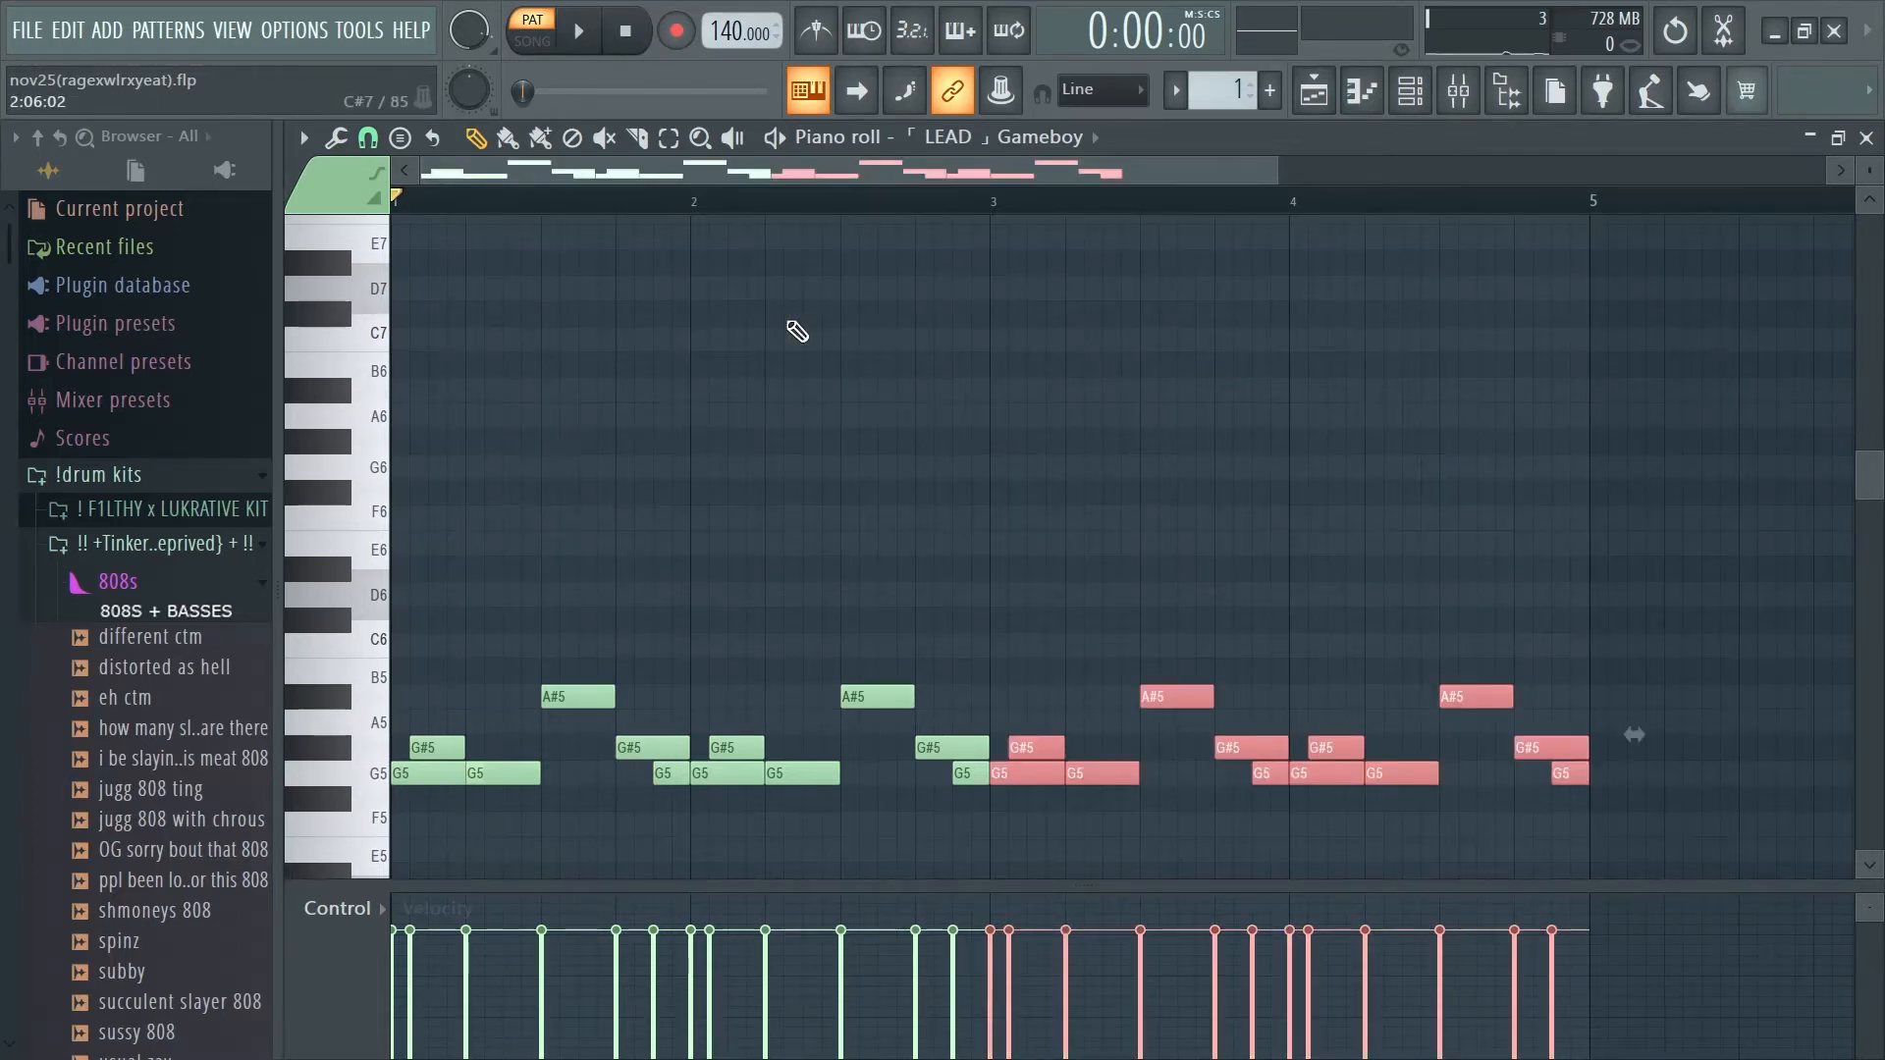
key("ctrl+Up")
scroll(1473, 491, "down", 1)
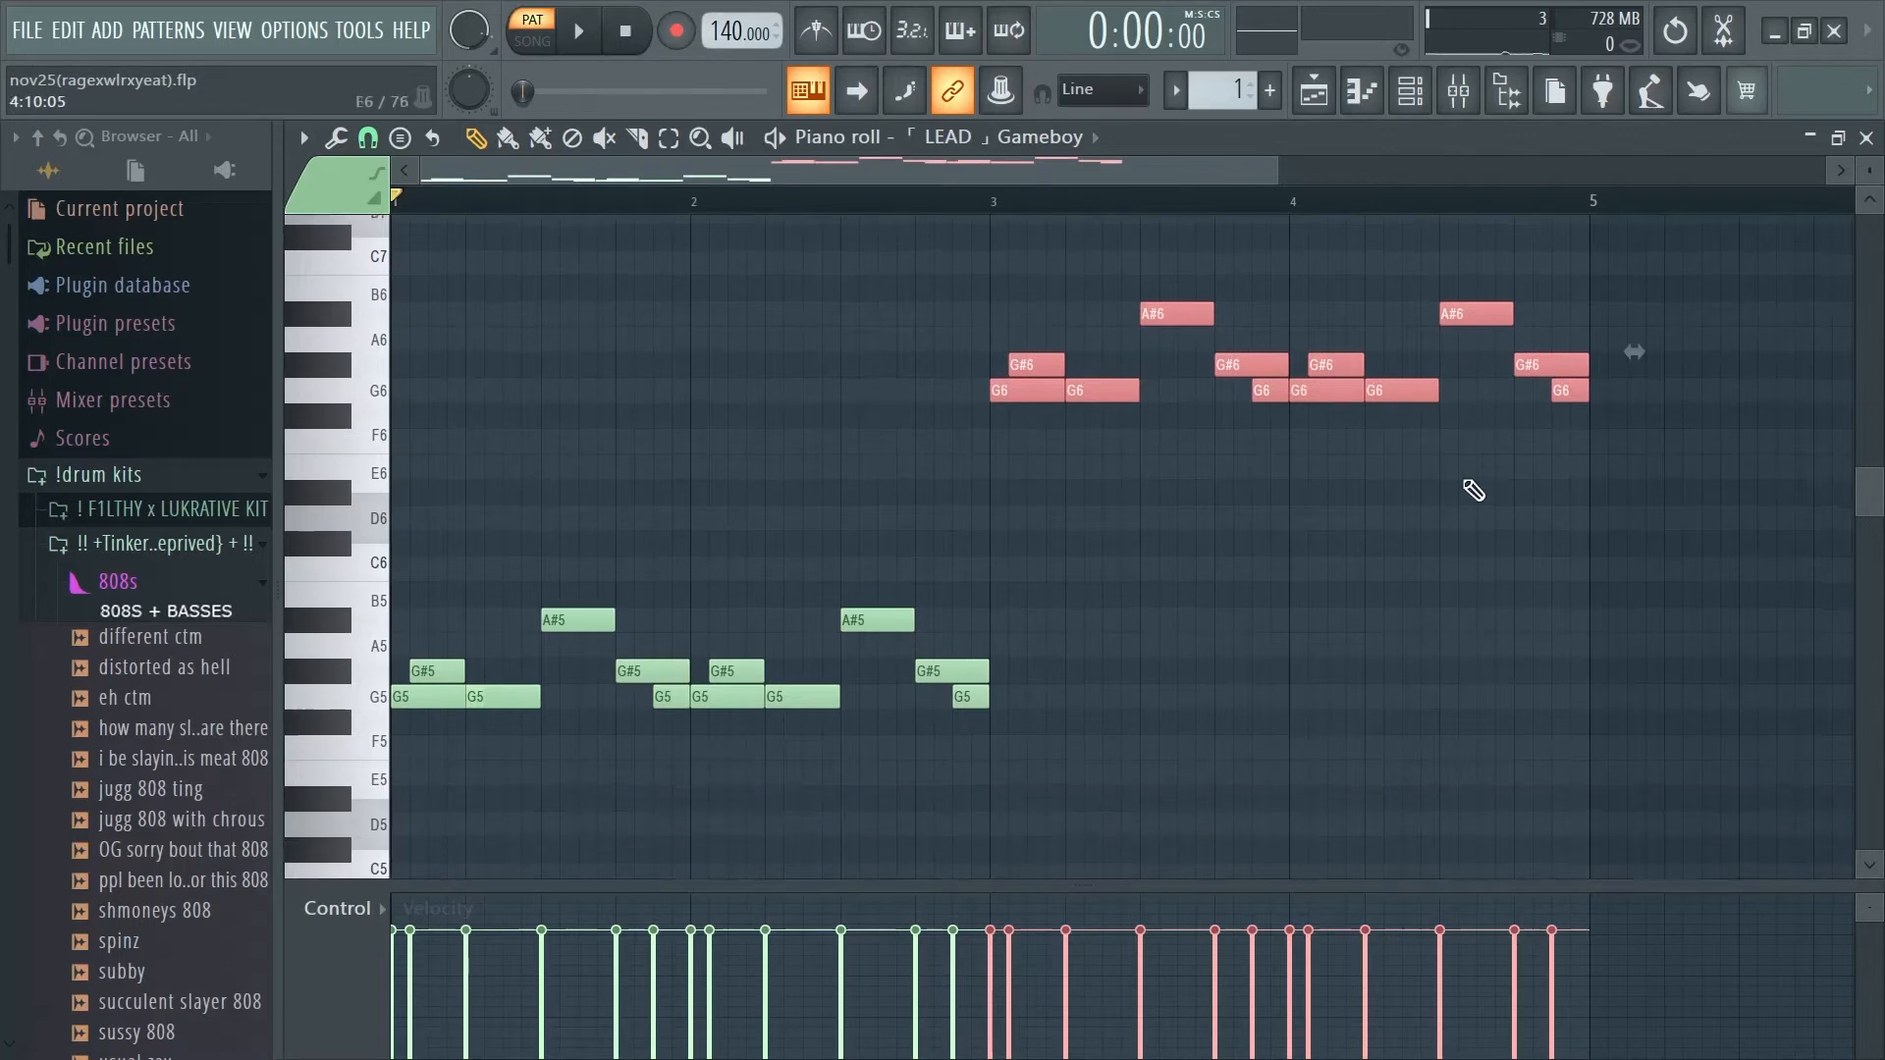
Play back the Gameboy lead pattern and the lead [incantation] pattern.
key("space")
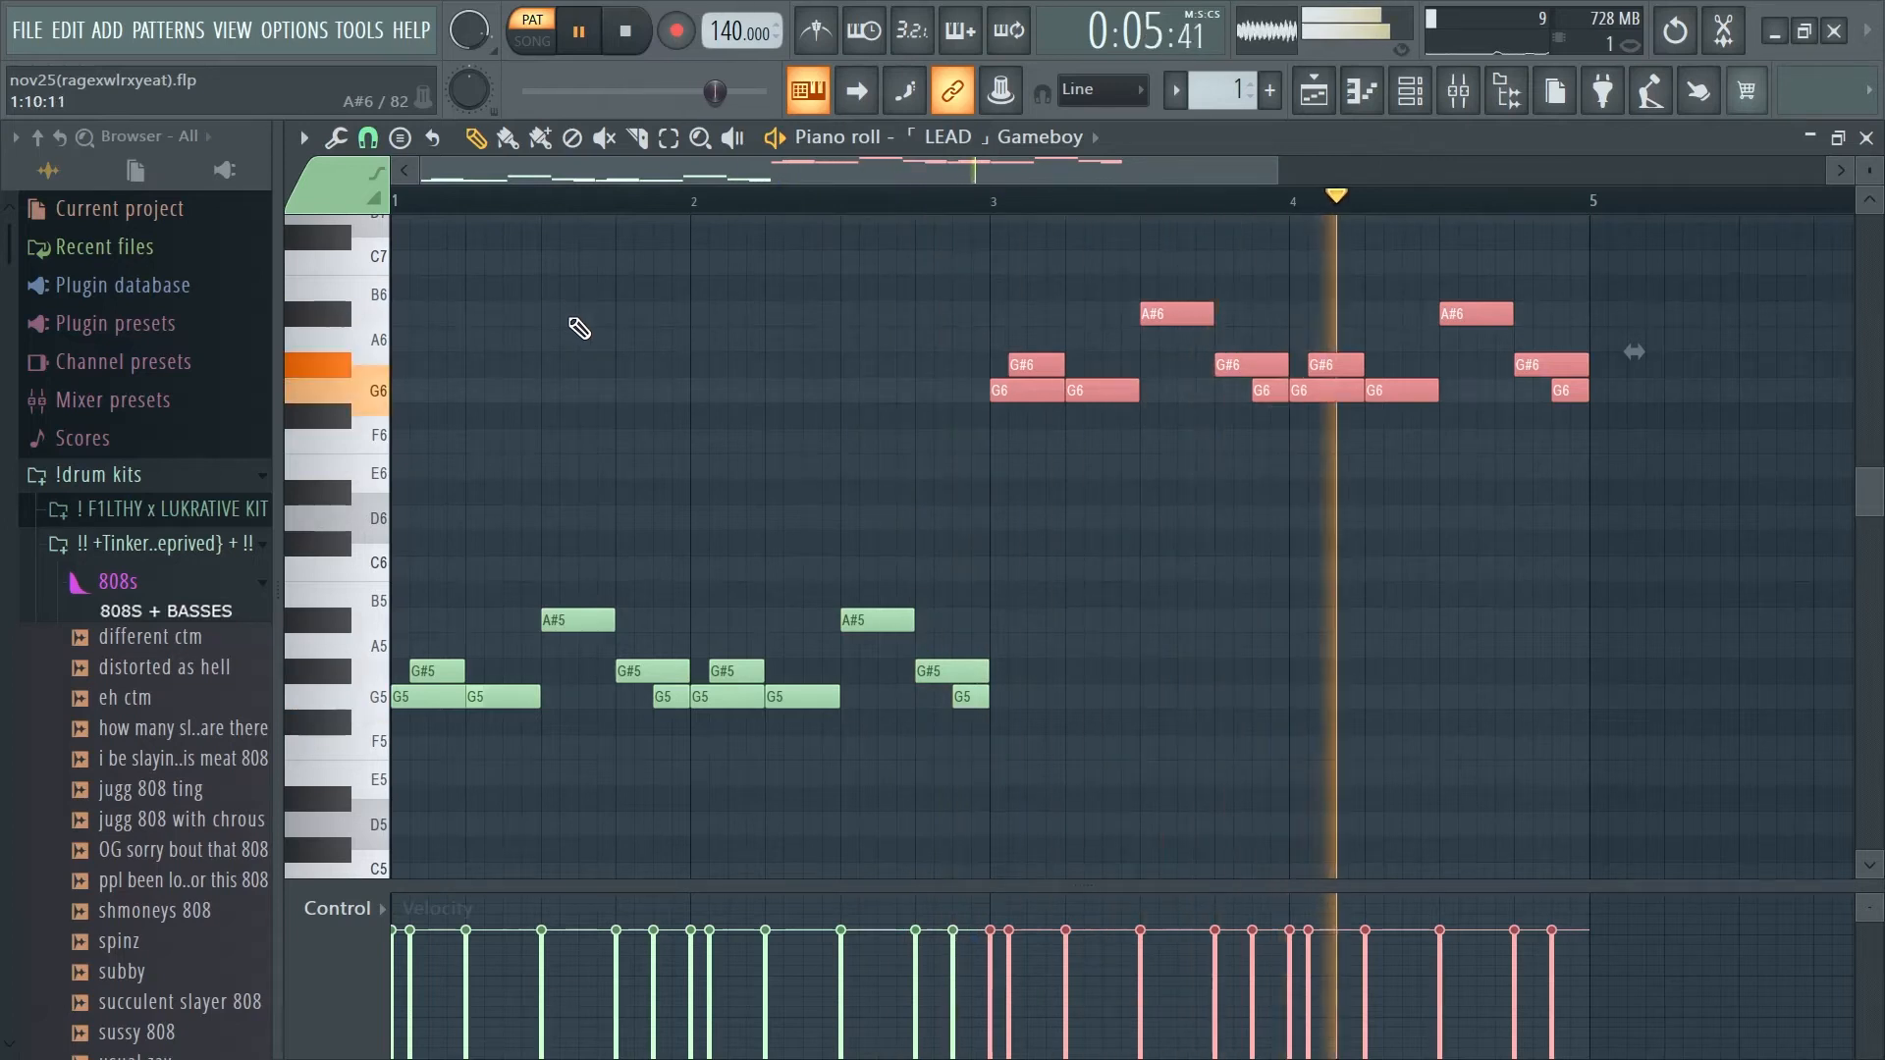
key("space")
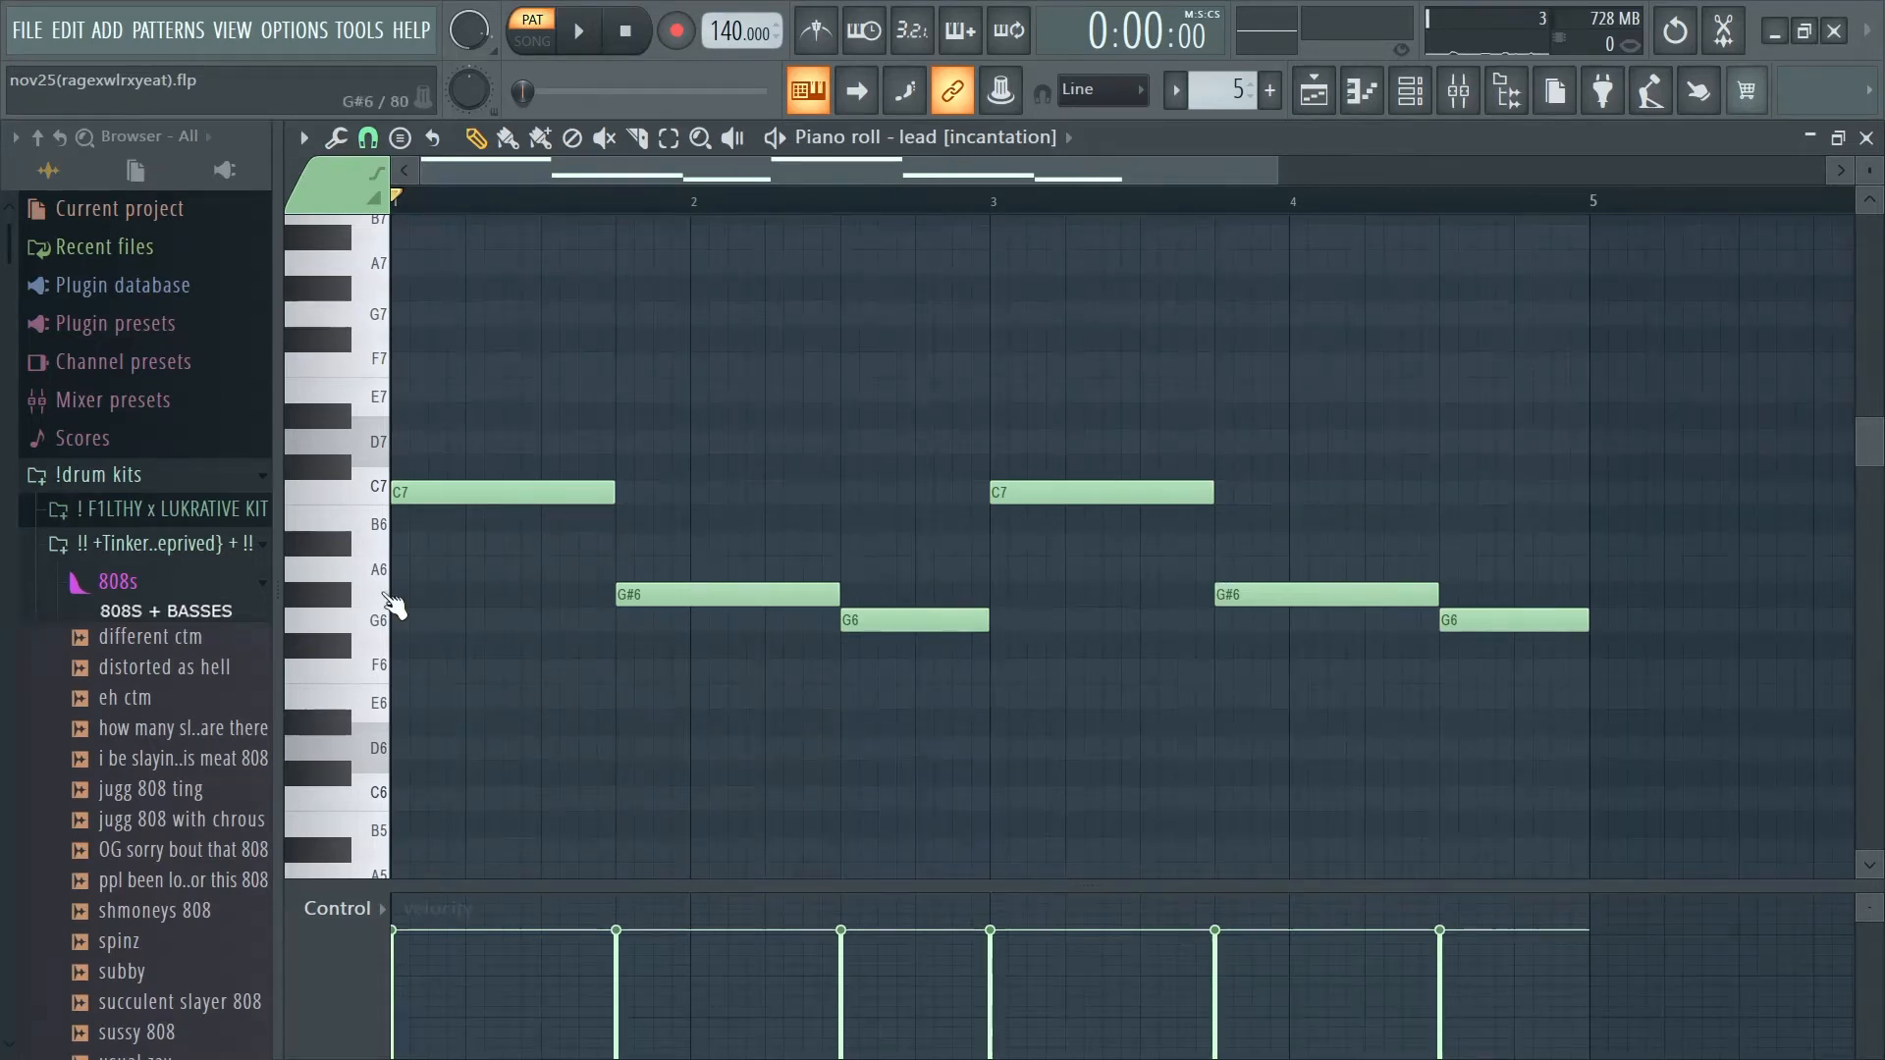
key("space")
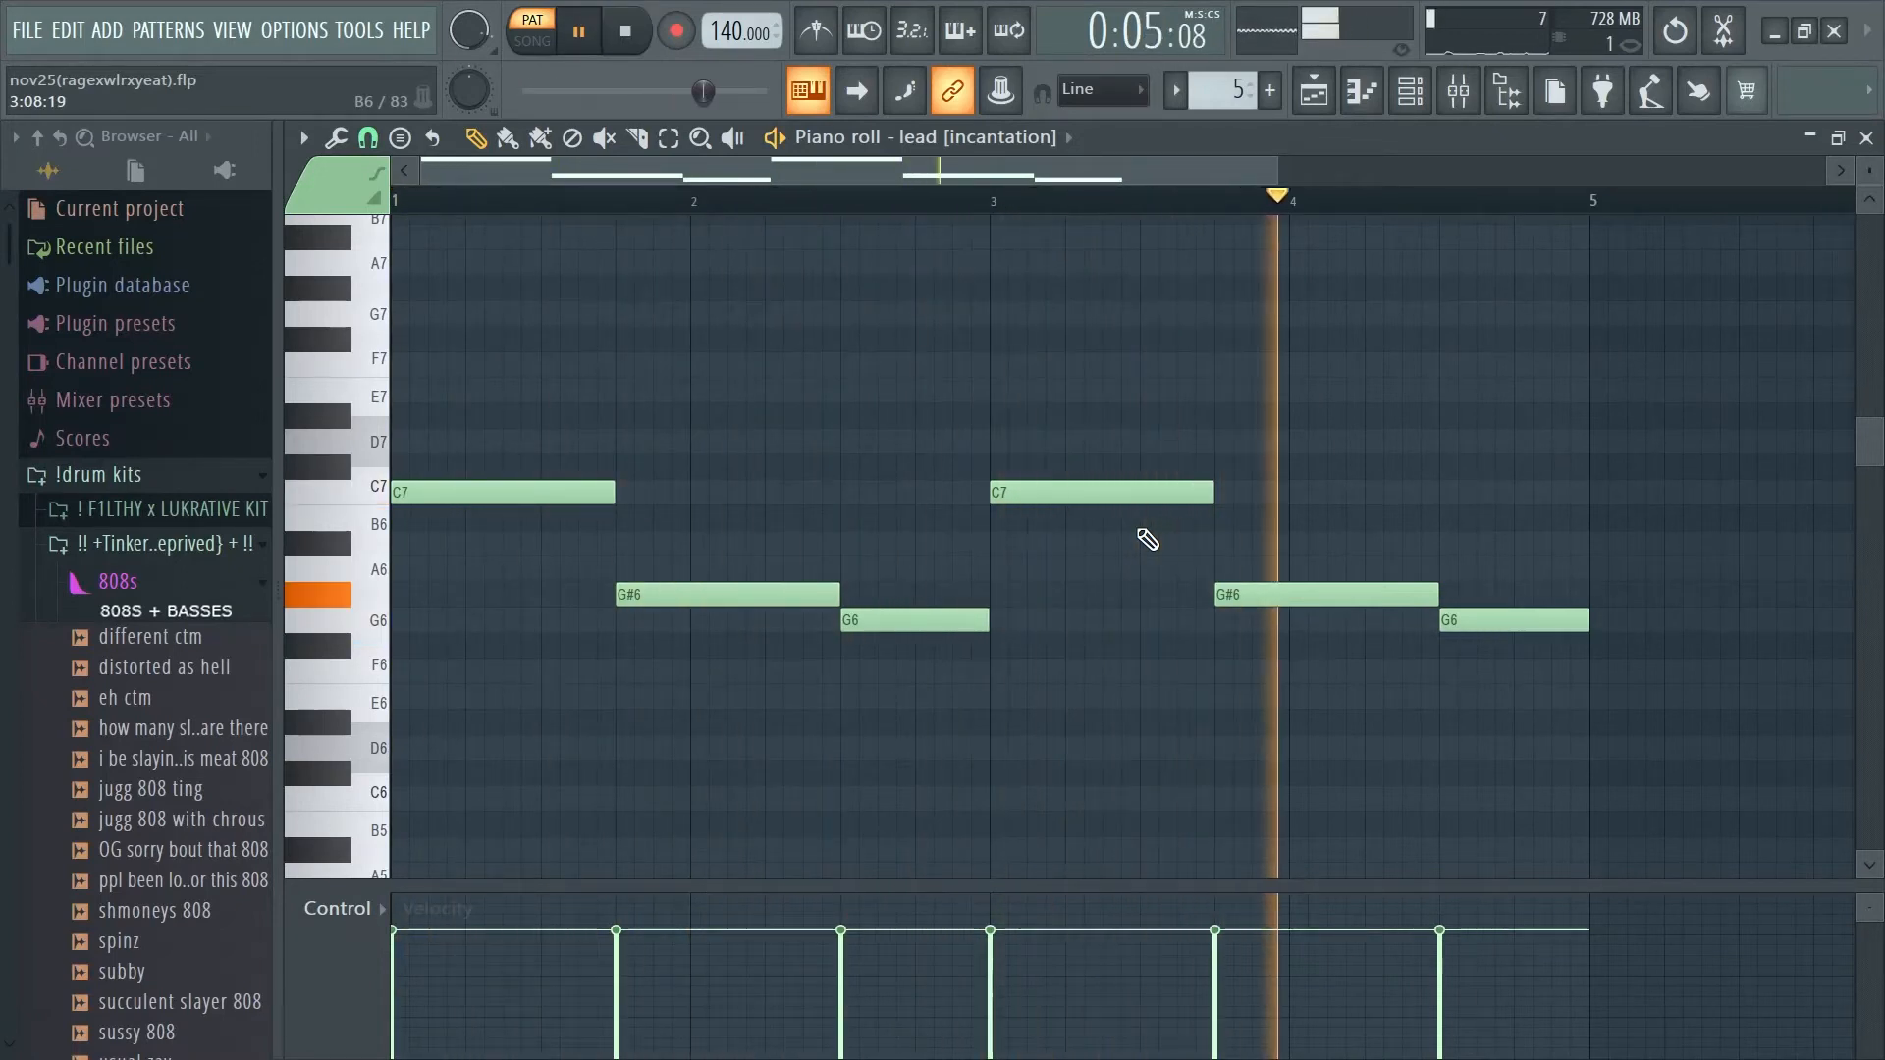
key("space")
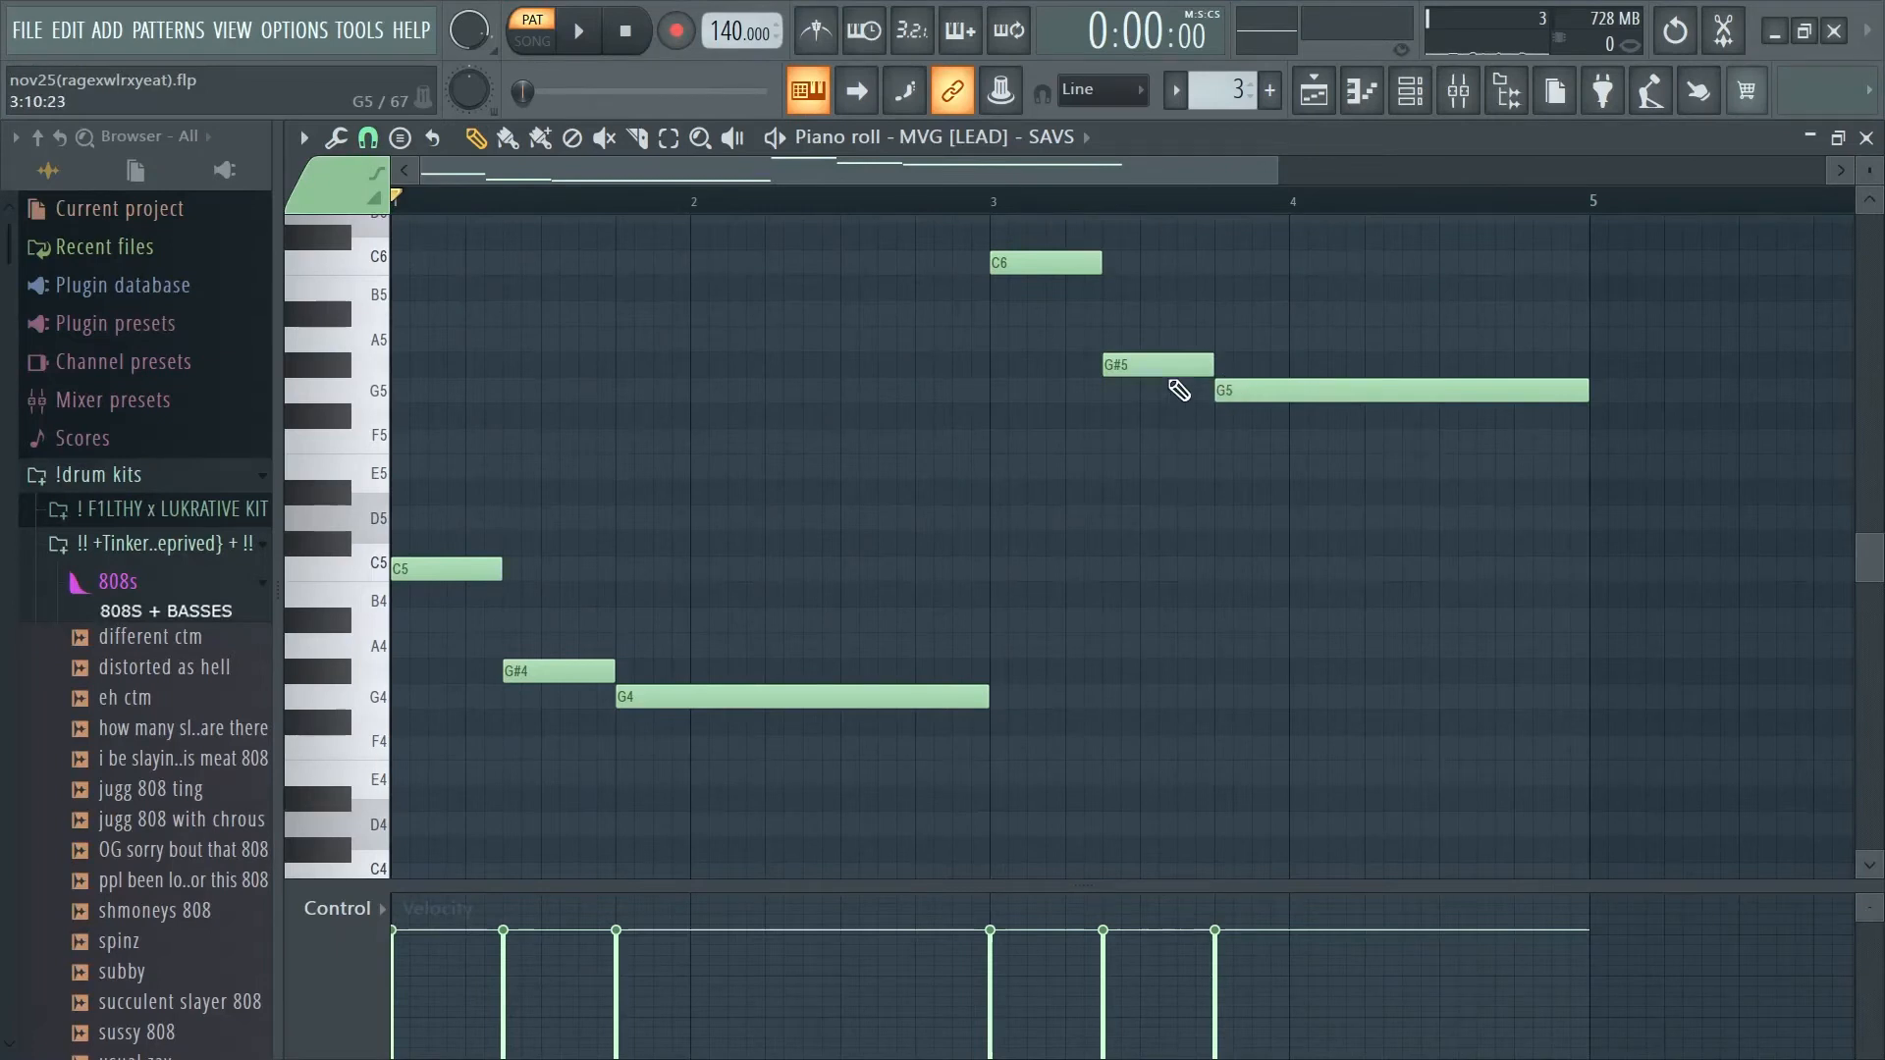
Play back the MVG [LEAD] - SAVS and MVG [KEYS] - PURITY patterns, and return to the playlist.
key("space")
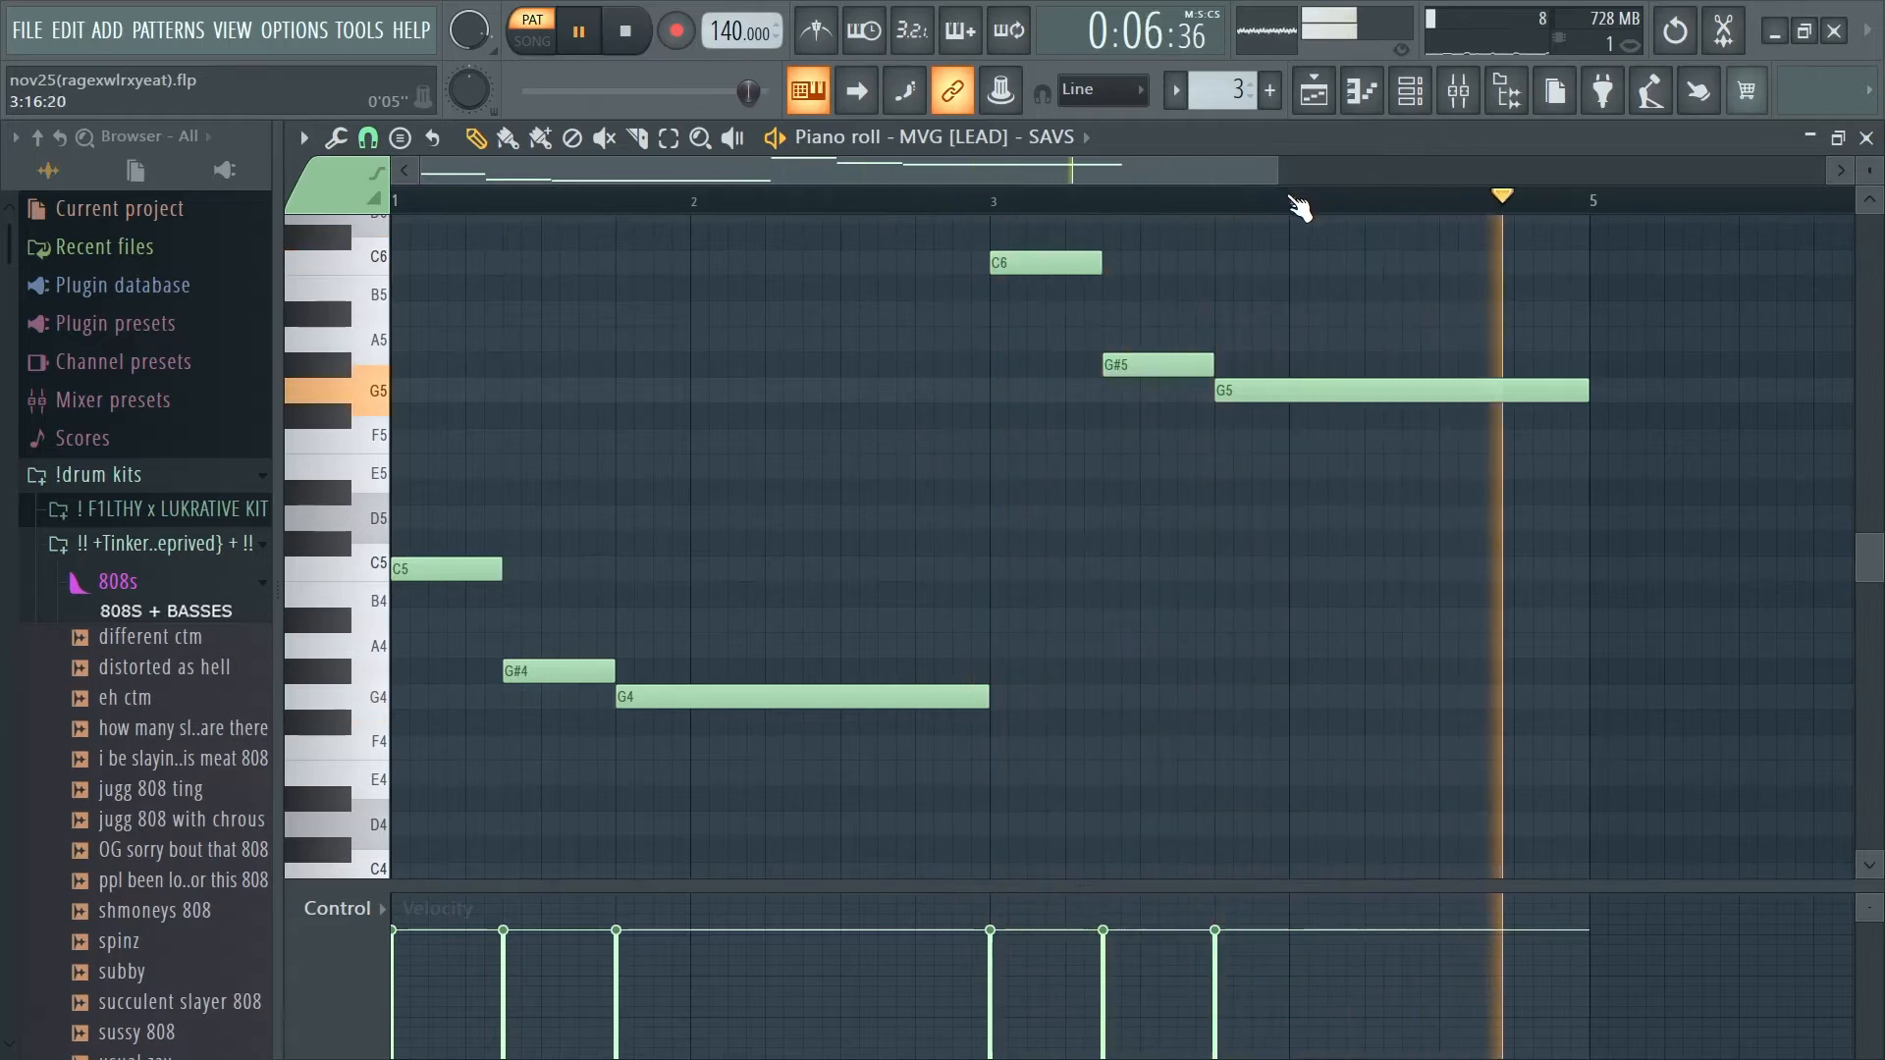
key("space")
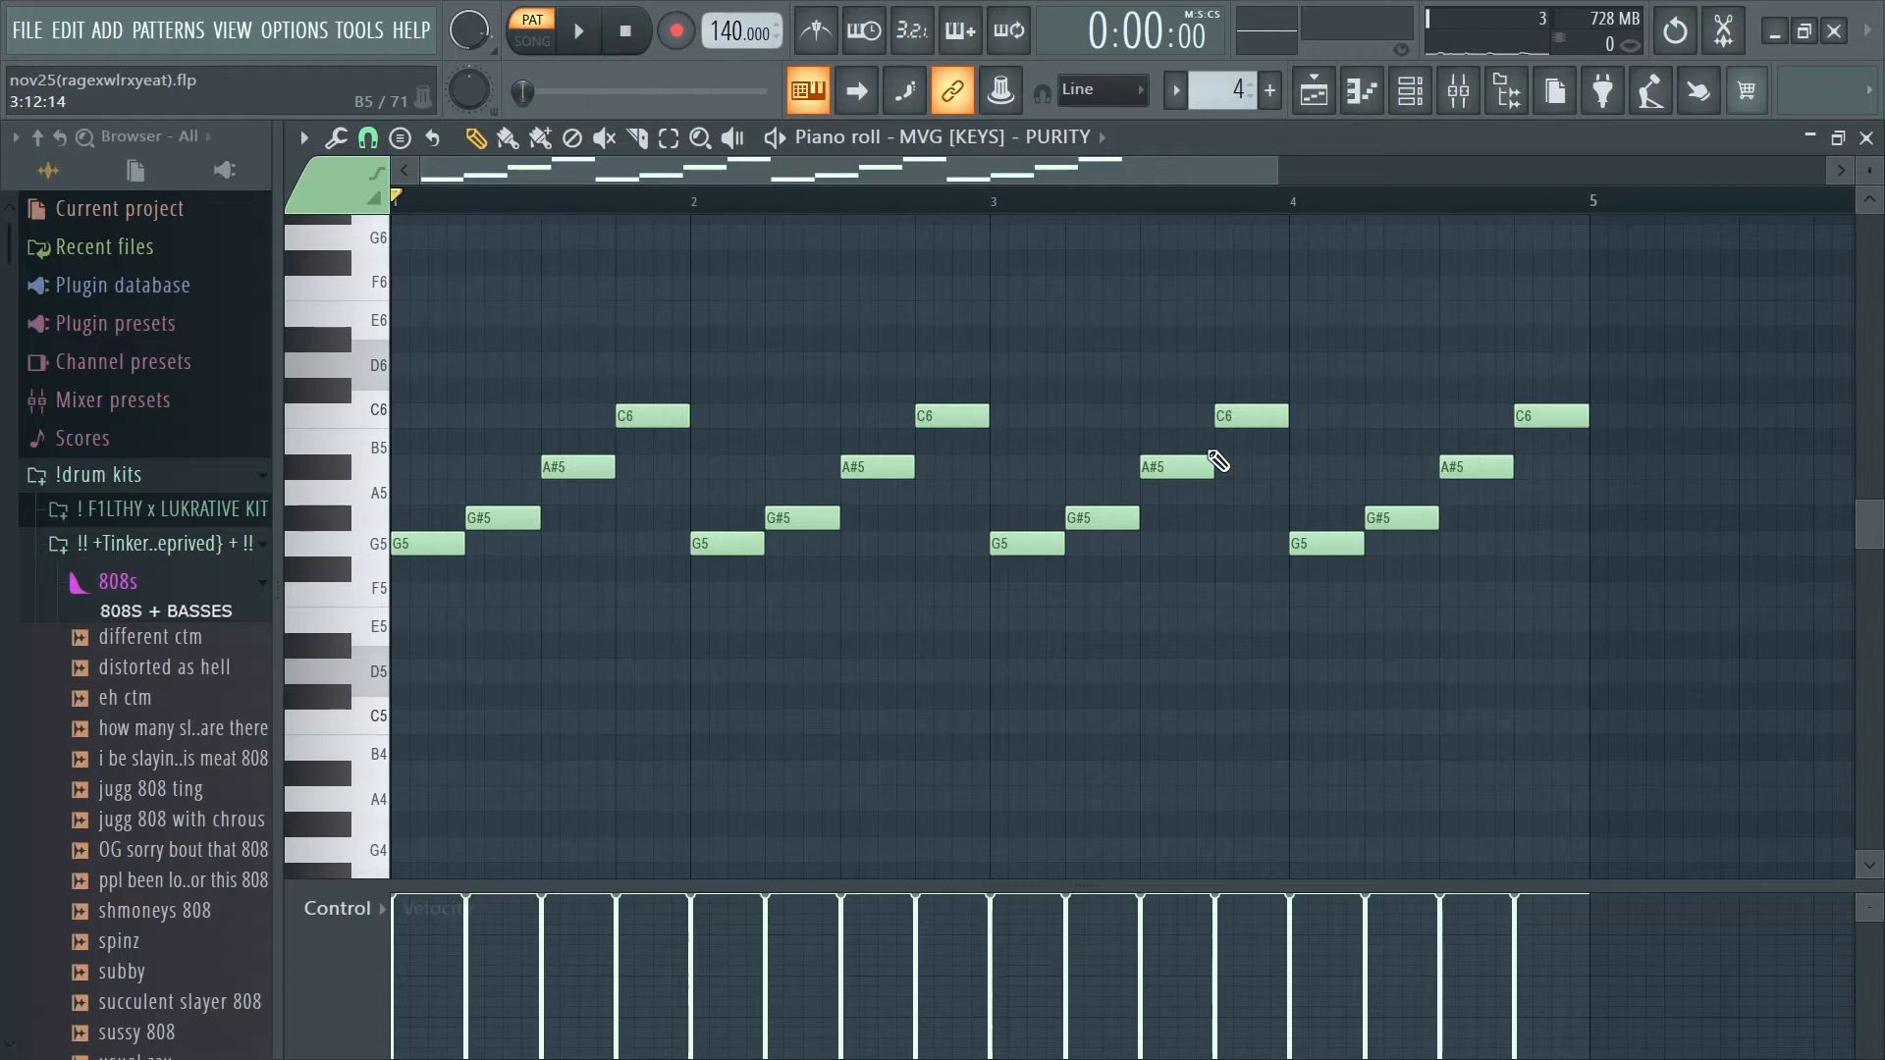
key("space")
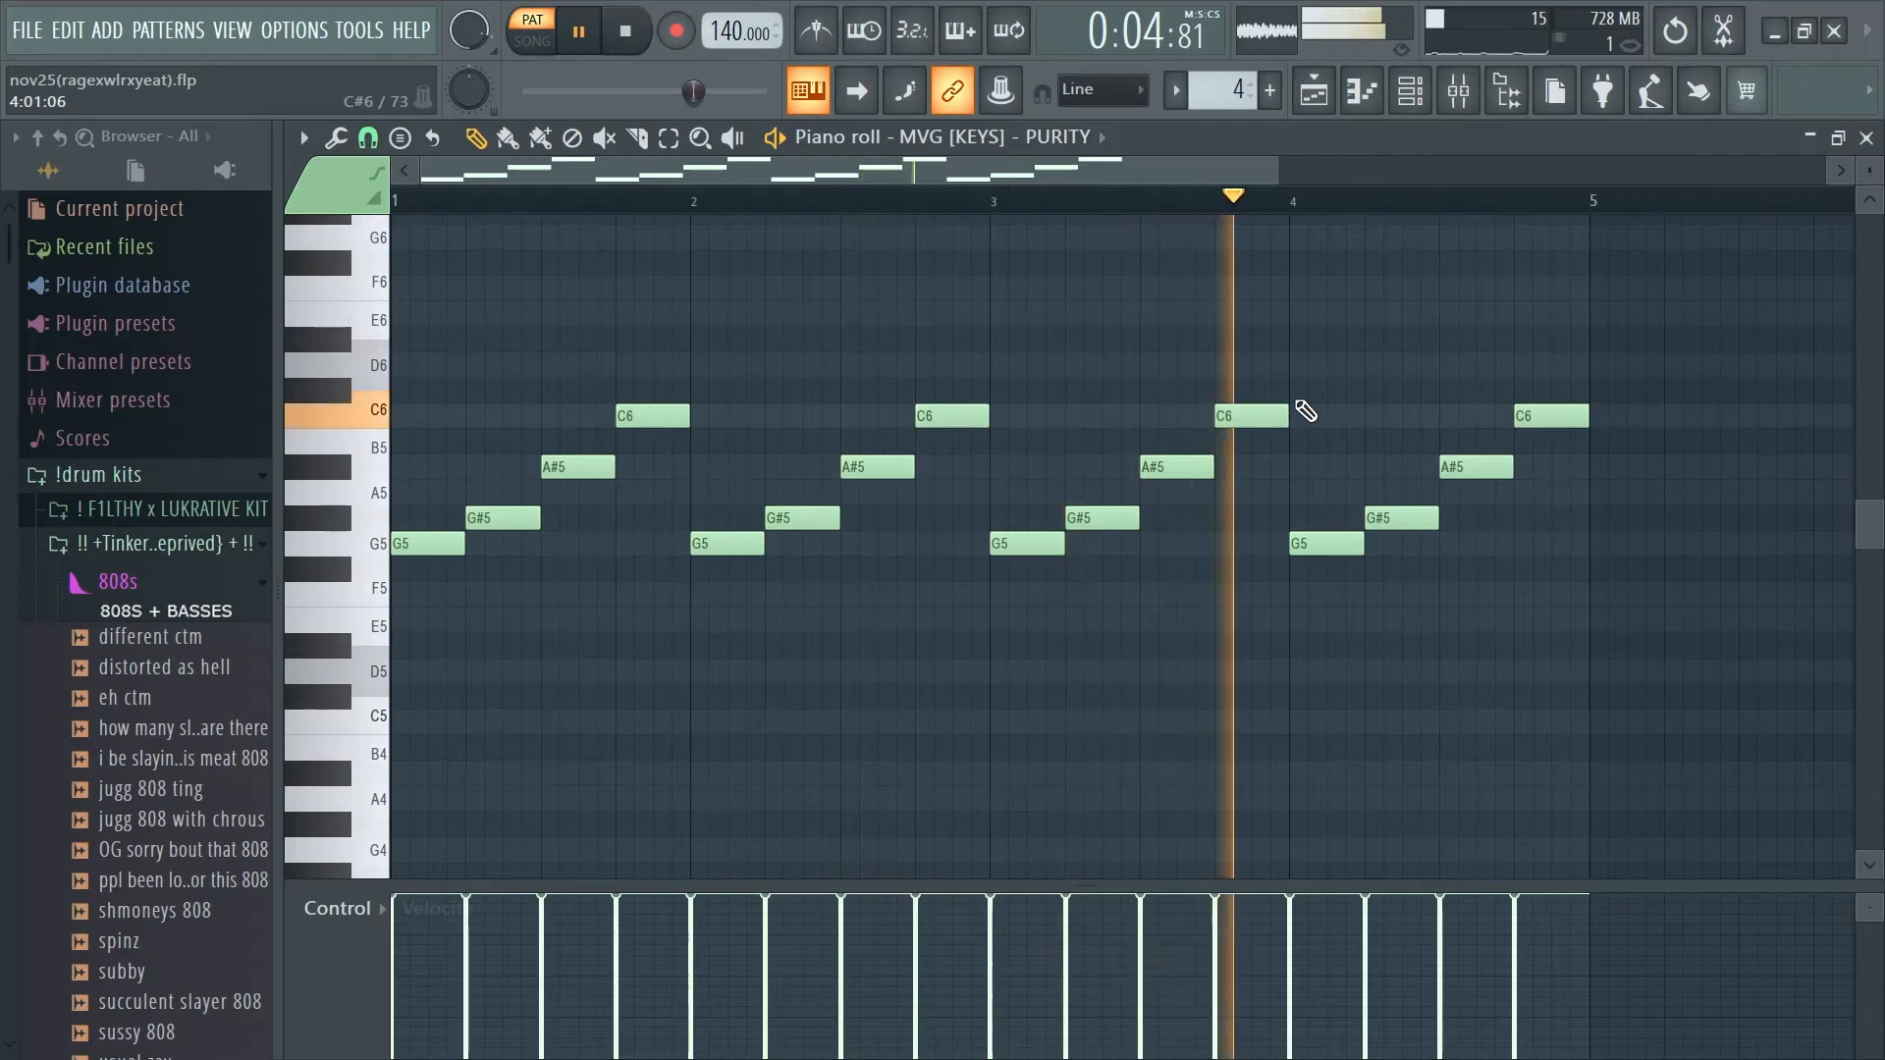
key("space")
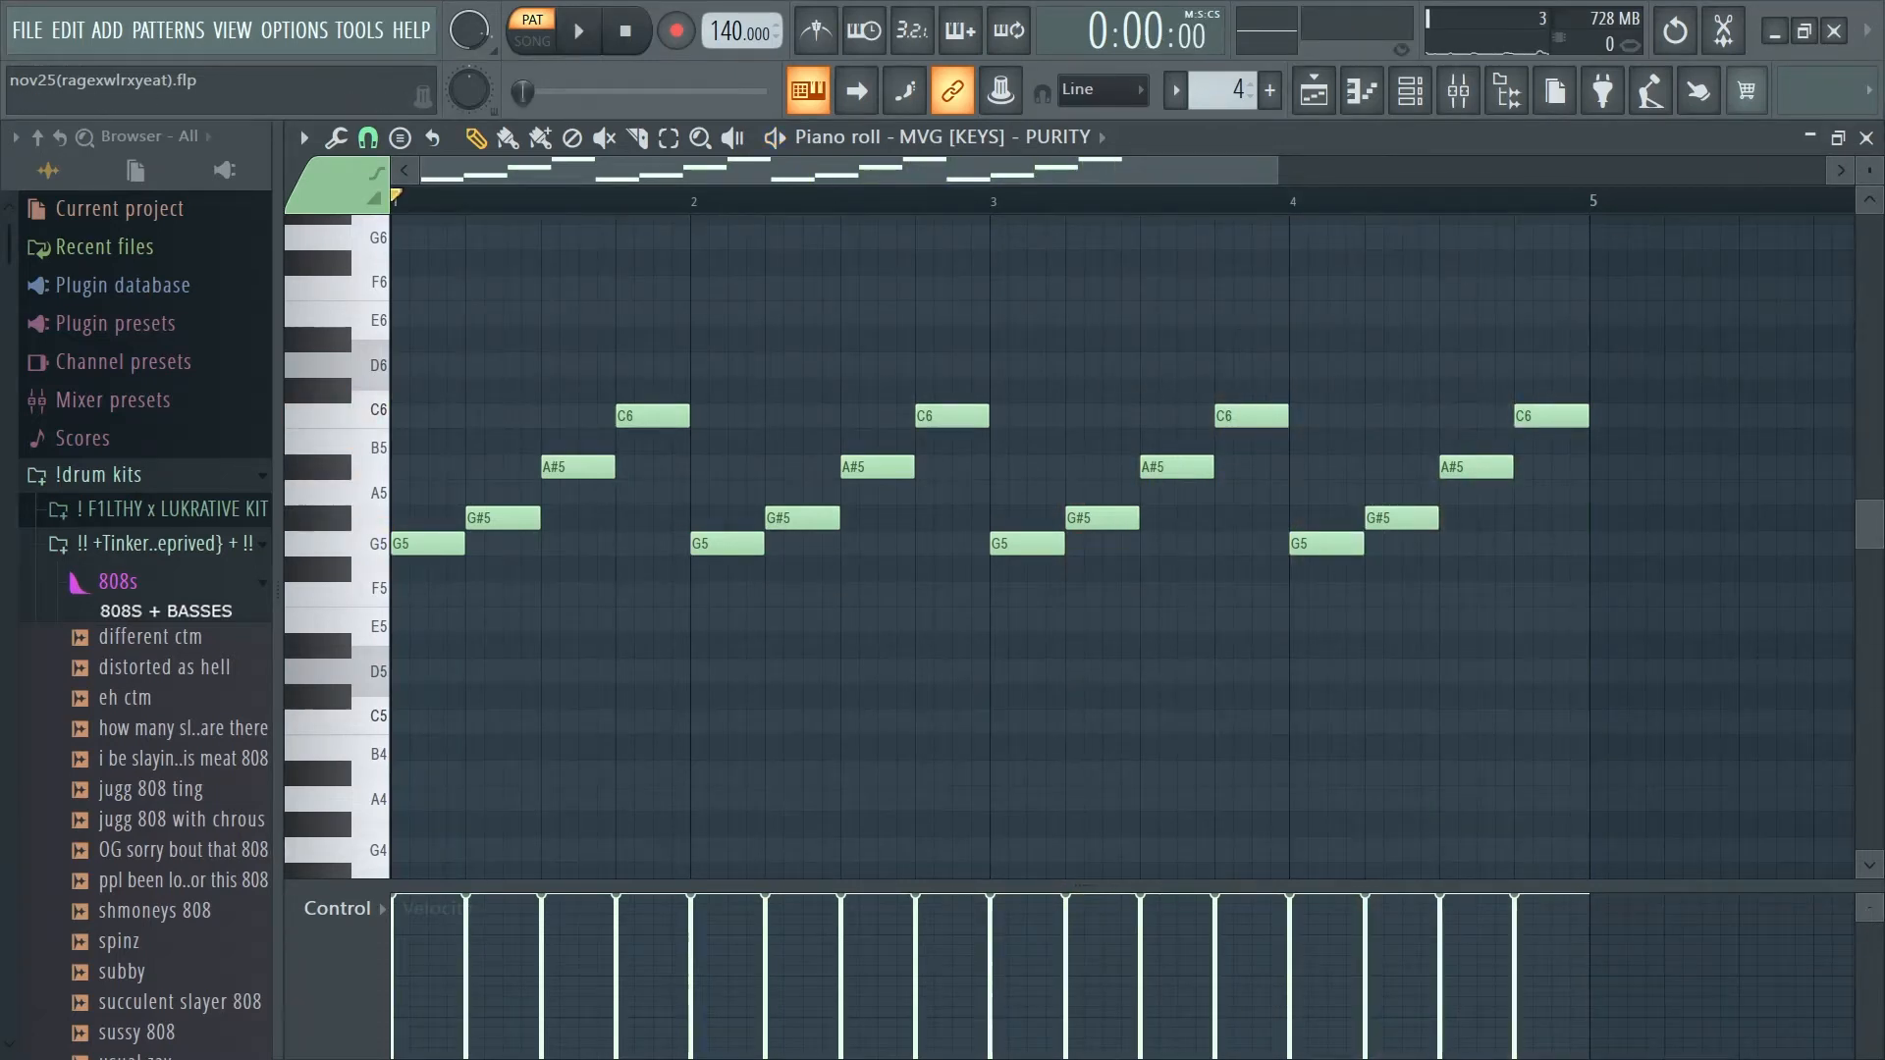
left_click(1865, 139)
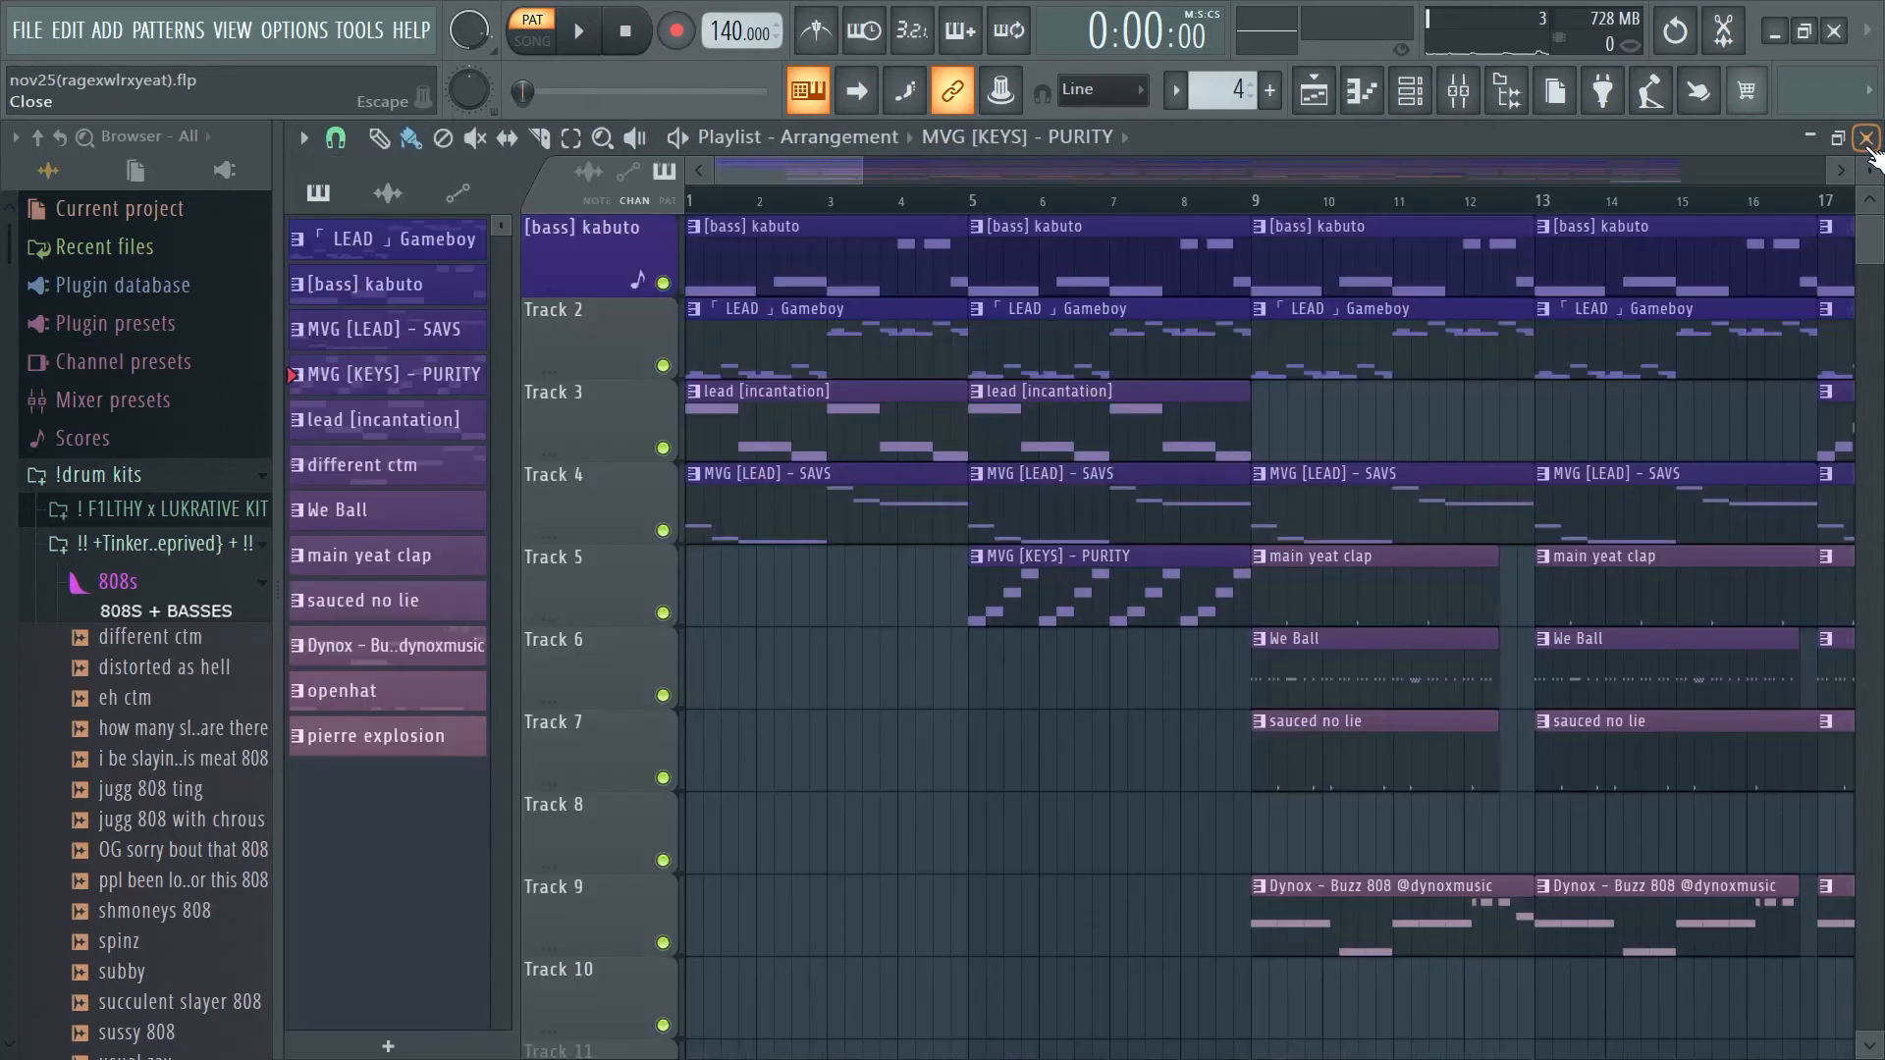
Play back the main yeat clap pattern in the piano roll, and return to the playlist.
left_click_drag(796, 180, 849, 204)
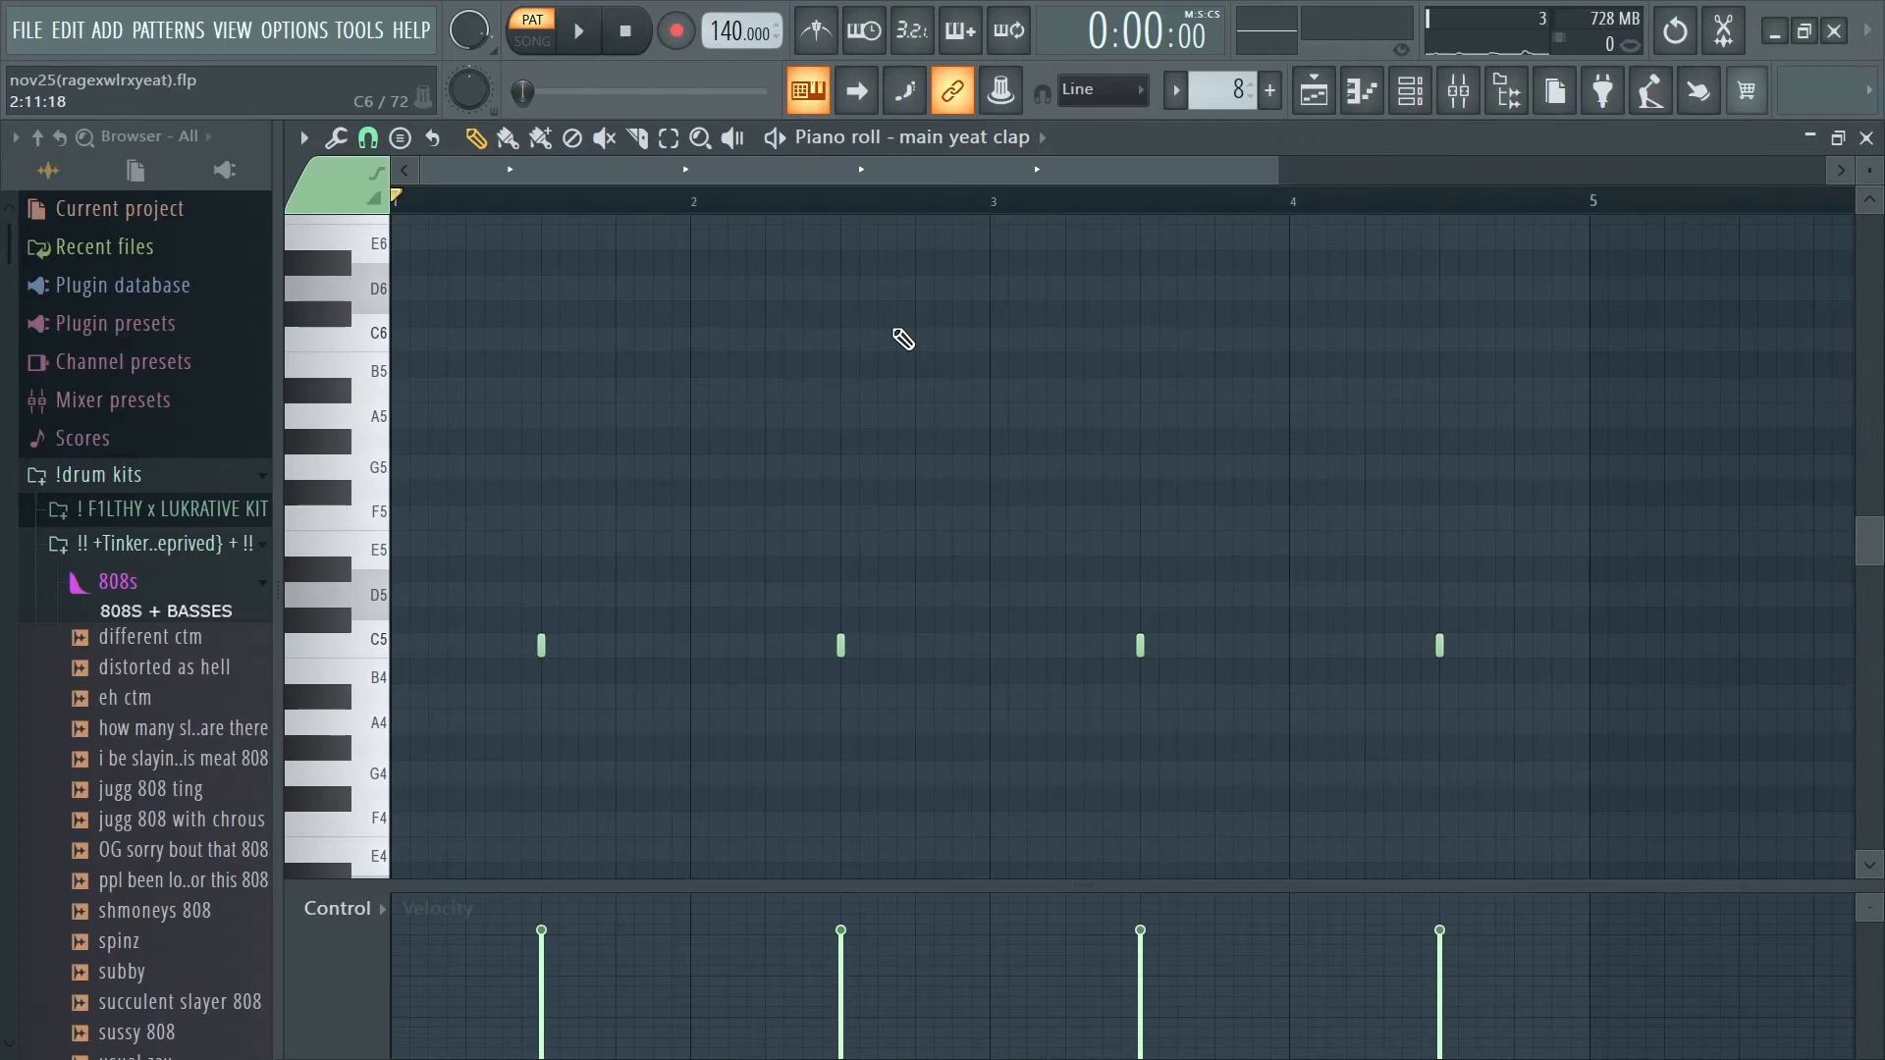
key("space")
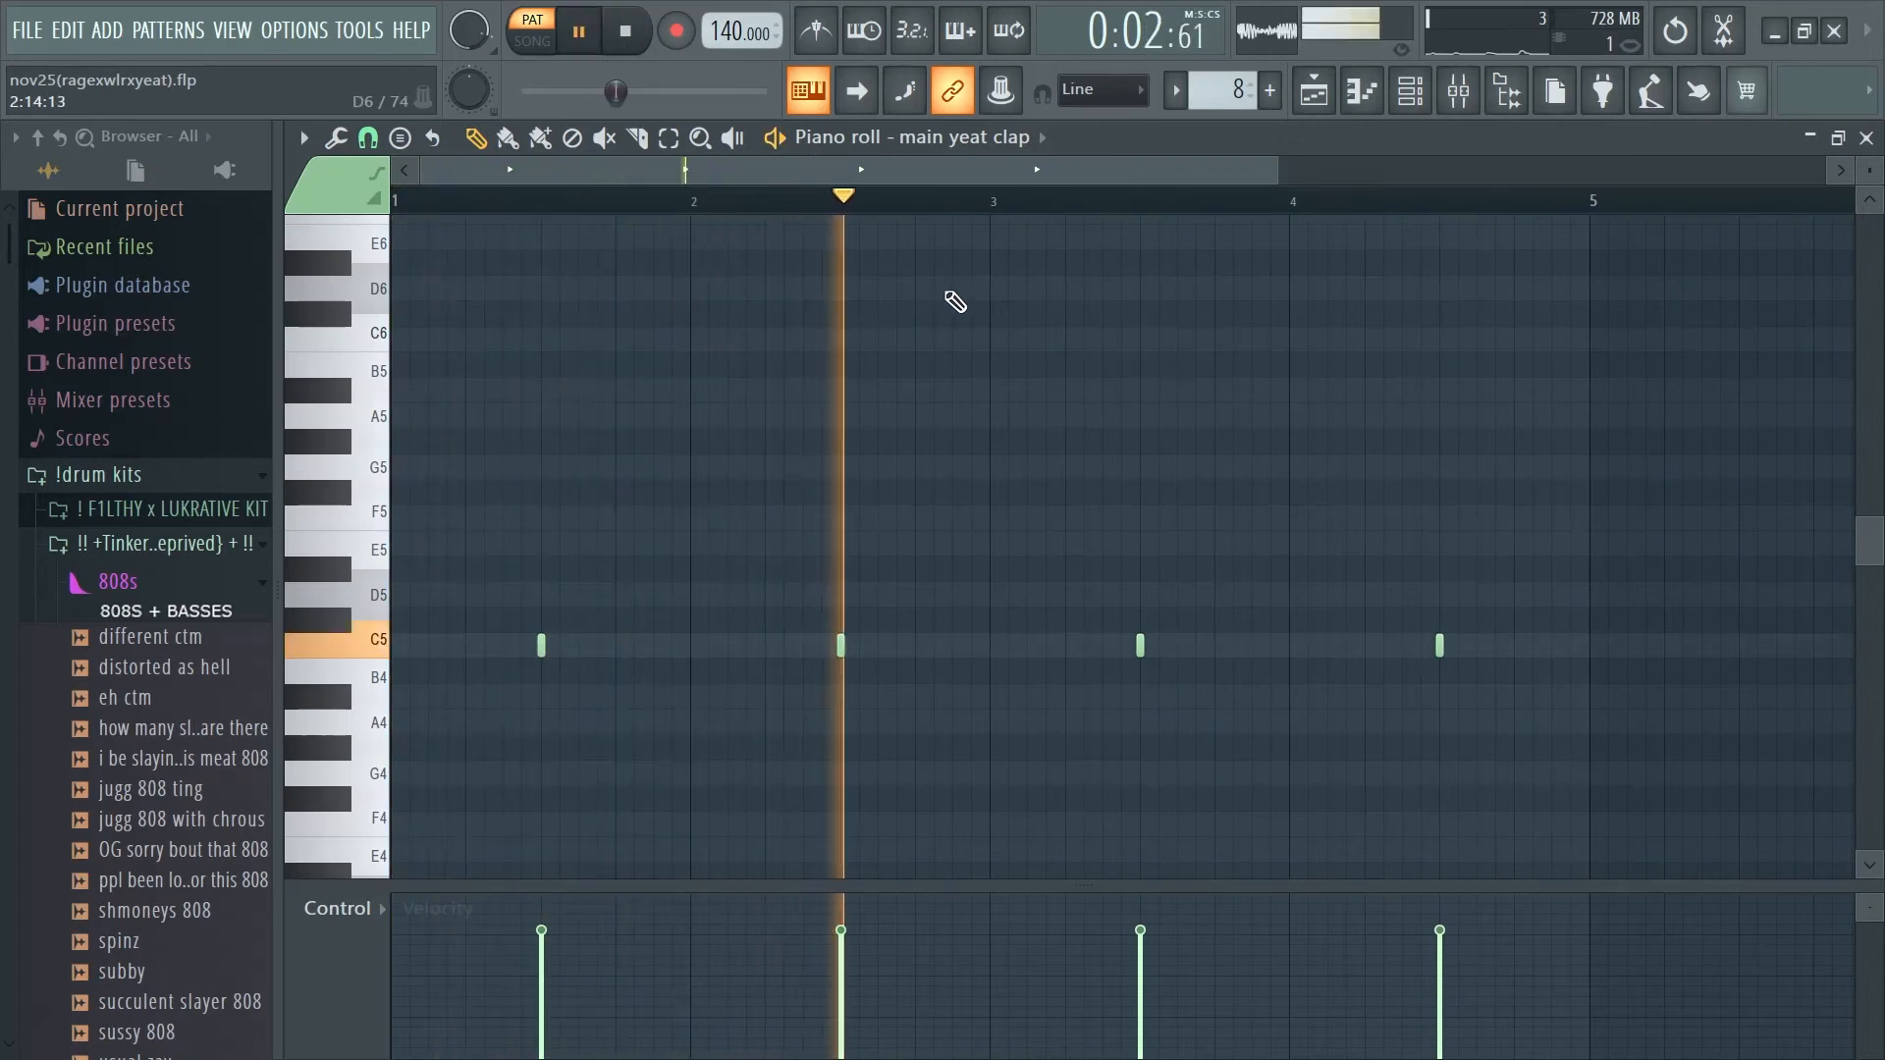
key("space")
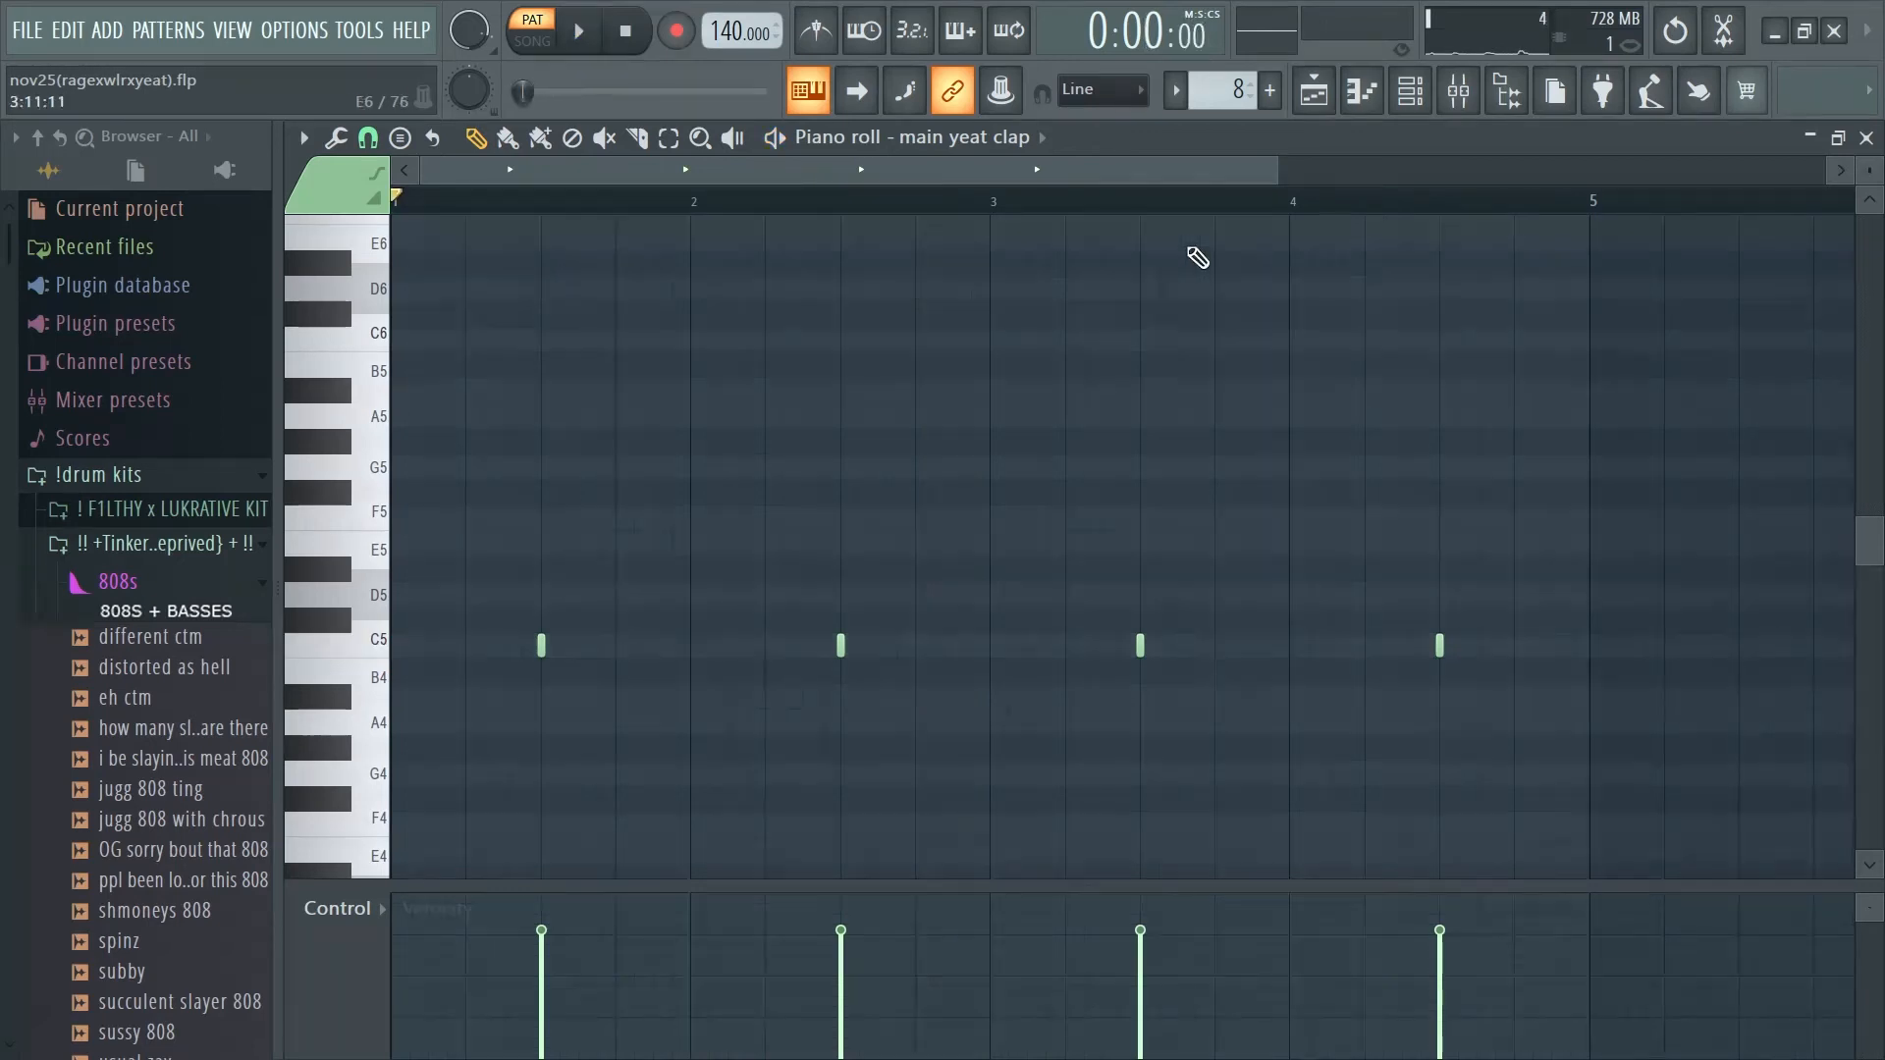
left_click(1865, 137)
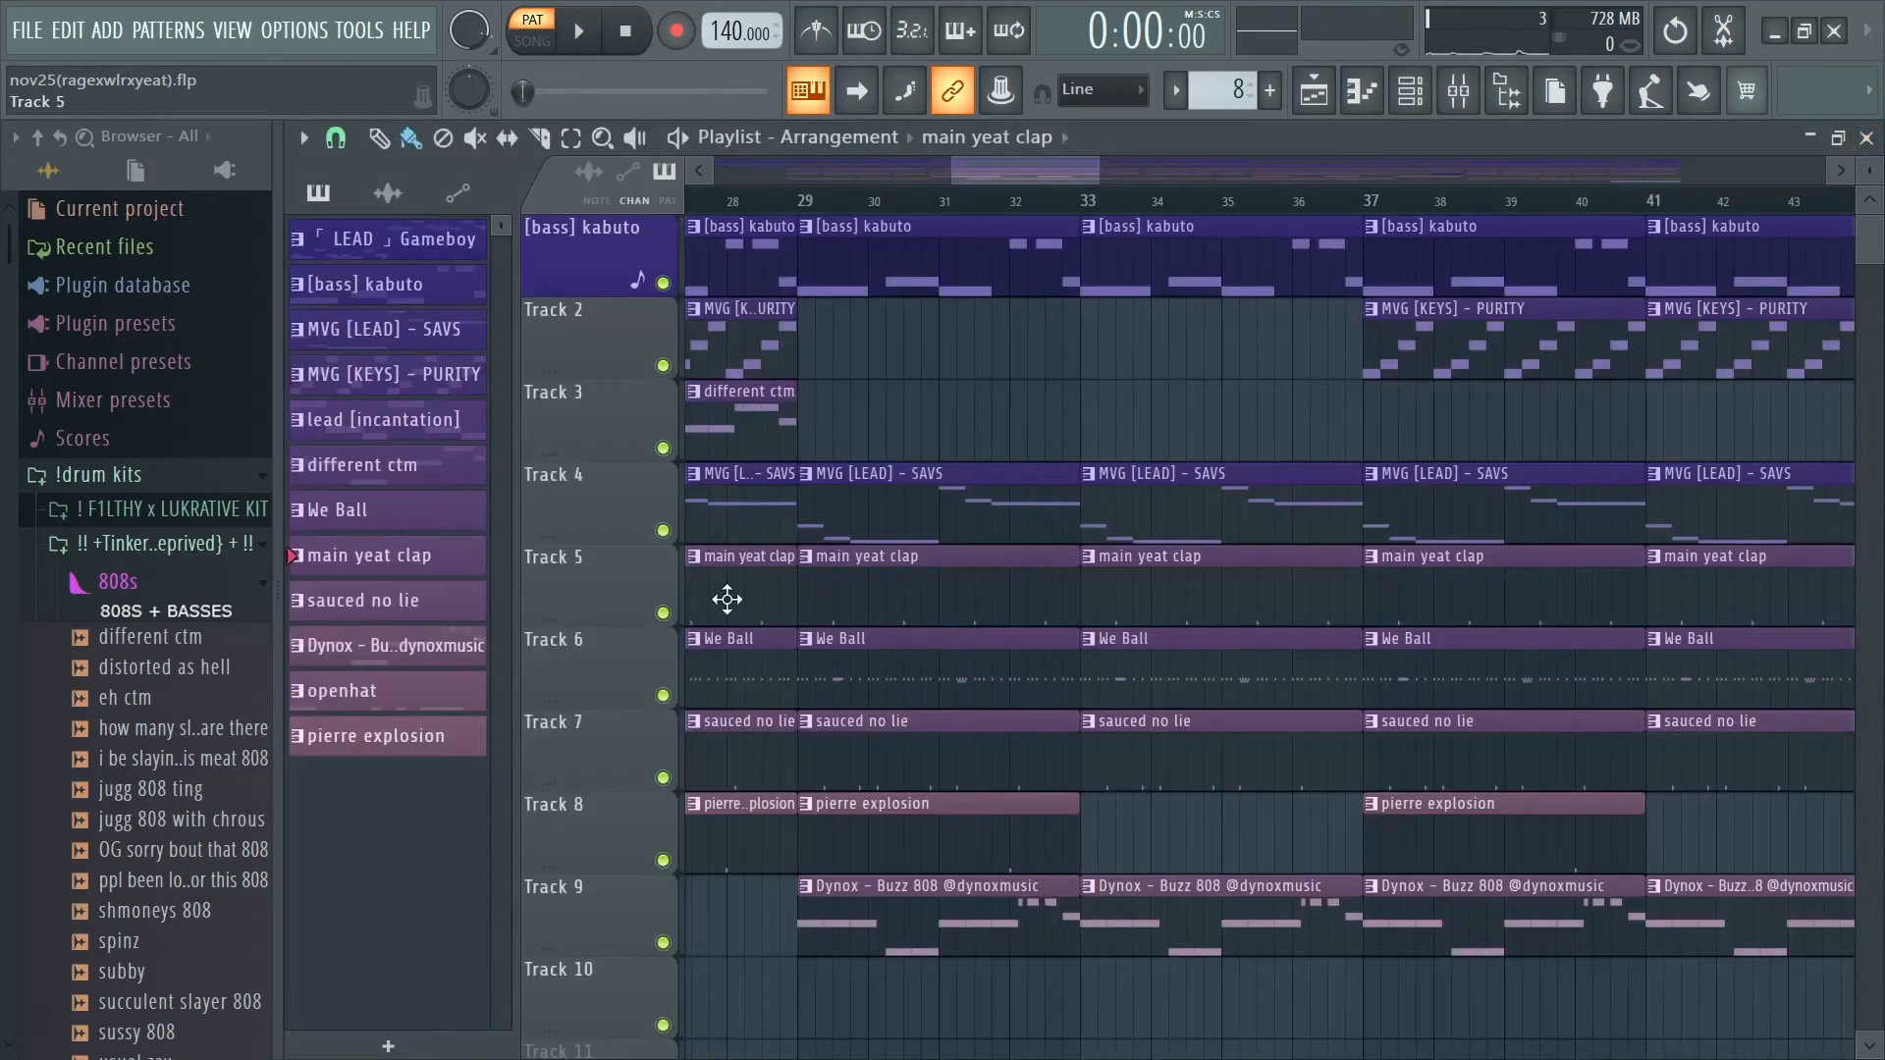
Open the We Ball hi-hat pattern from Track 6 in the piano roll and play it back.
double_click(916, 697)
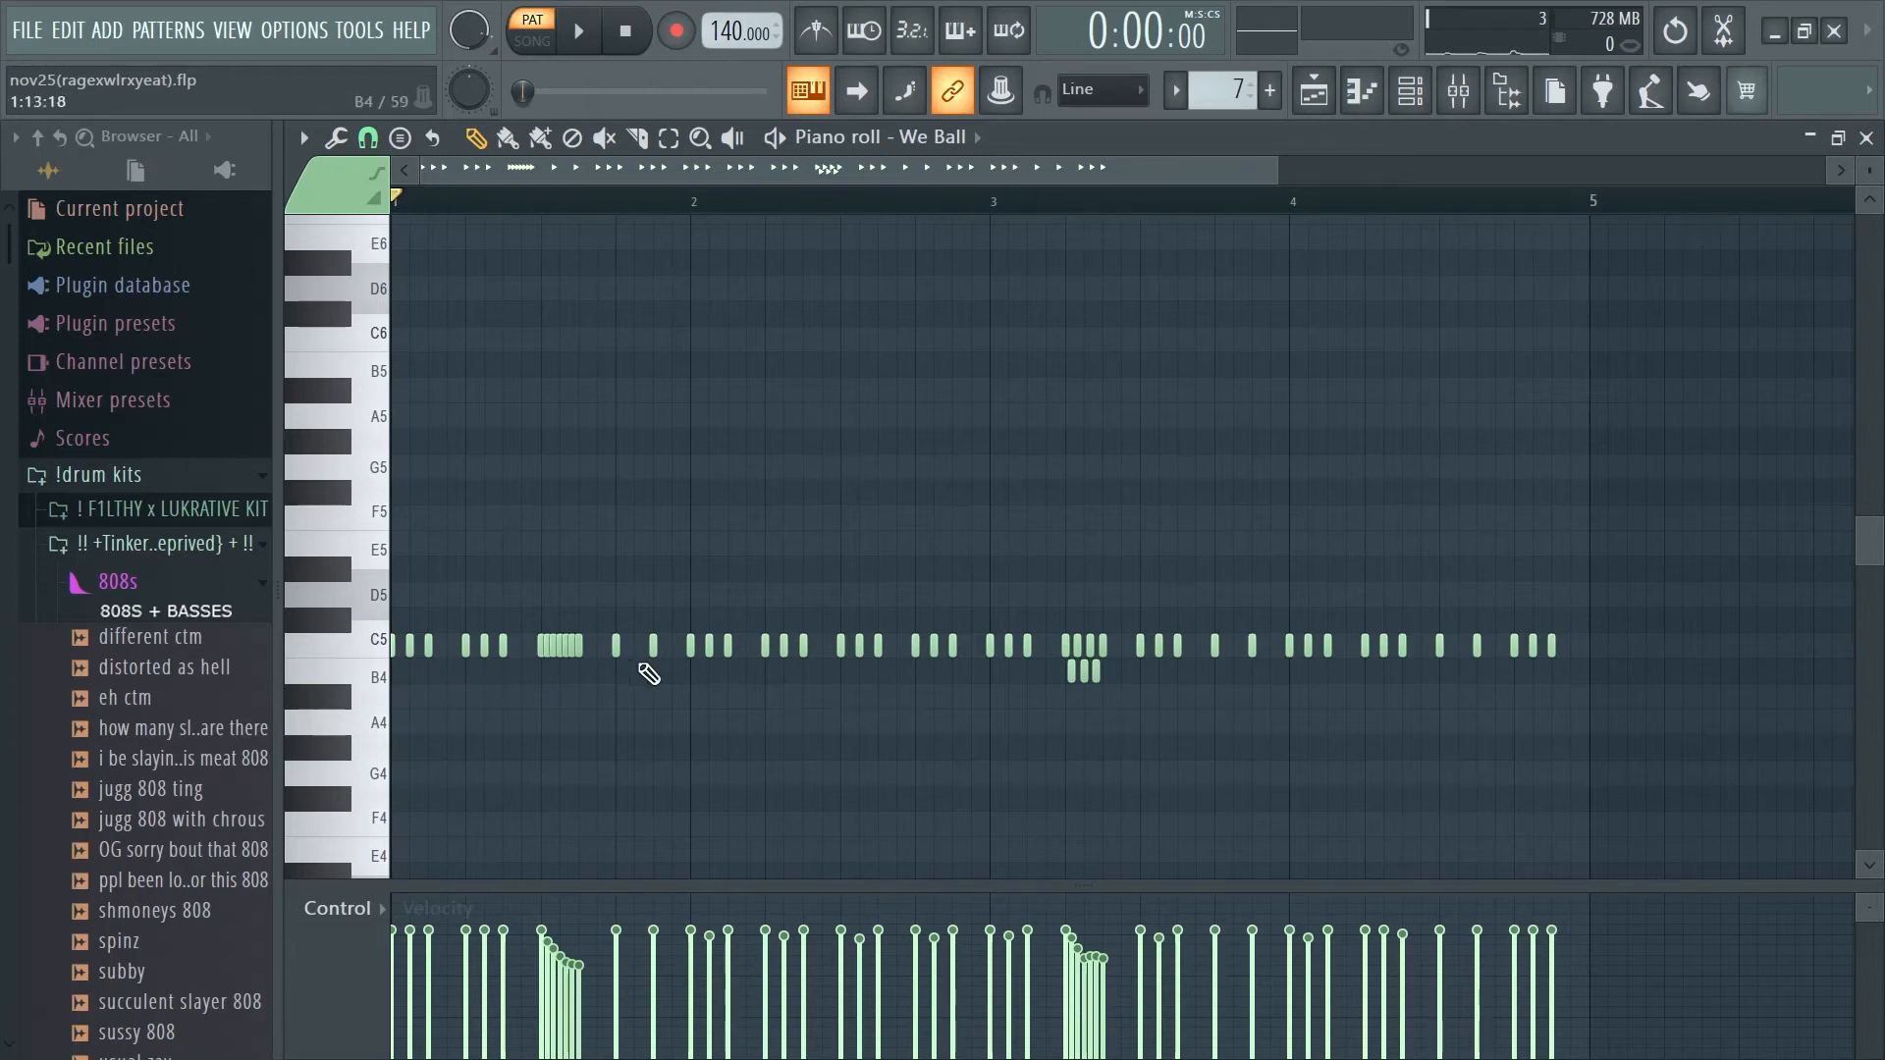
scroll(1050, 660, "down", 1)
key("space")
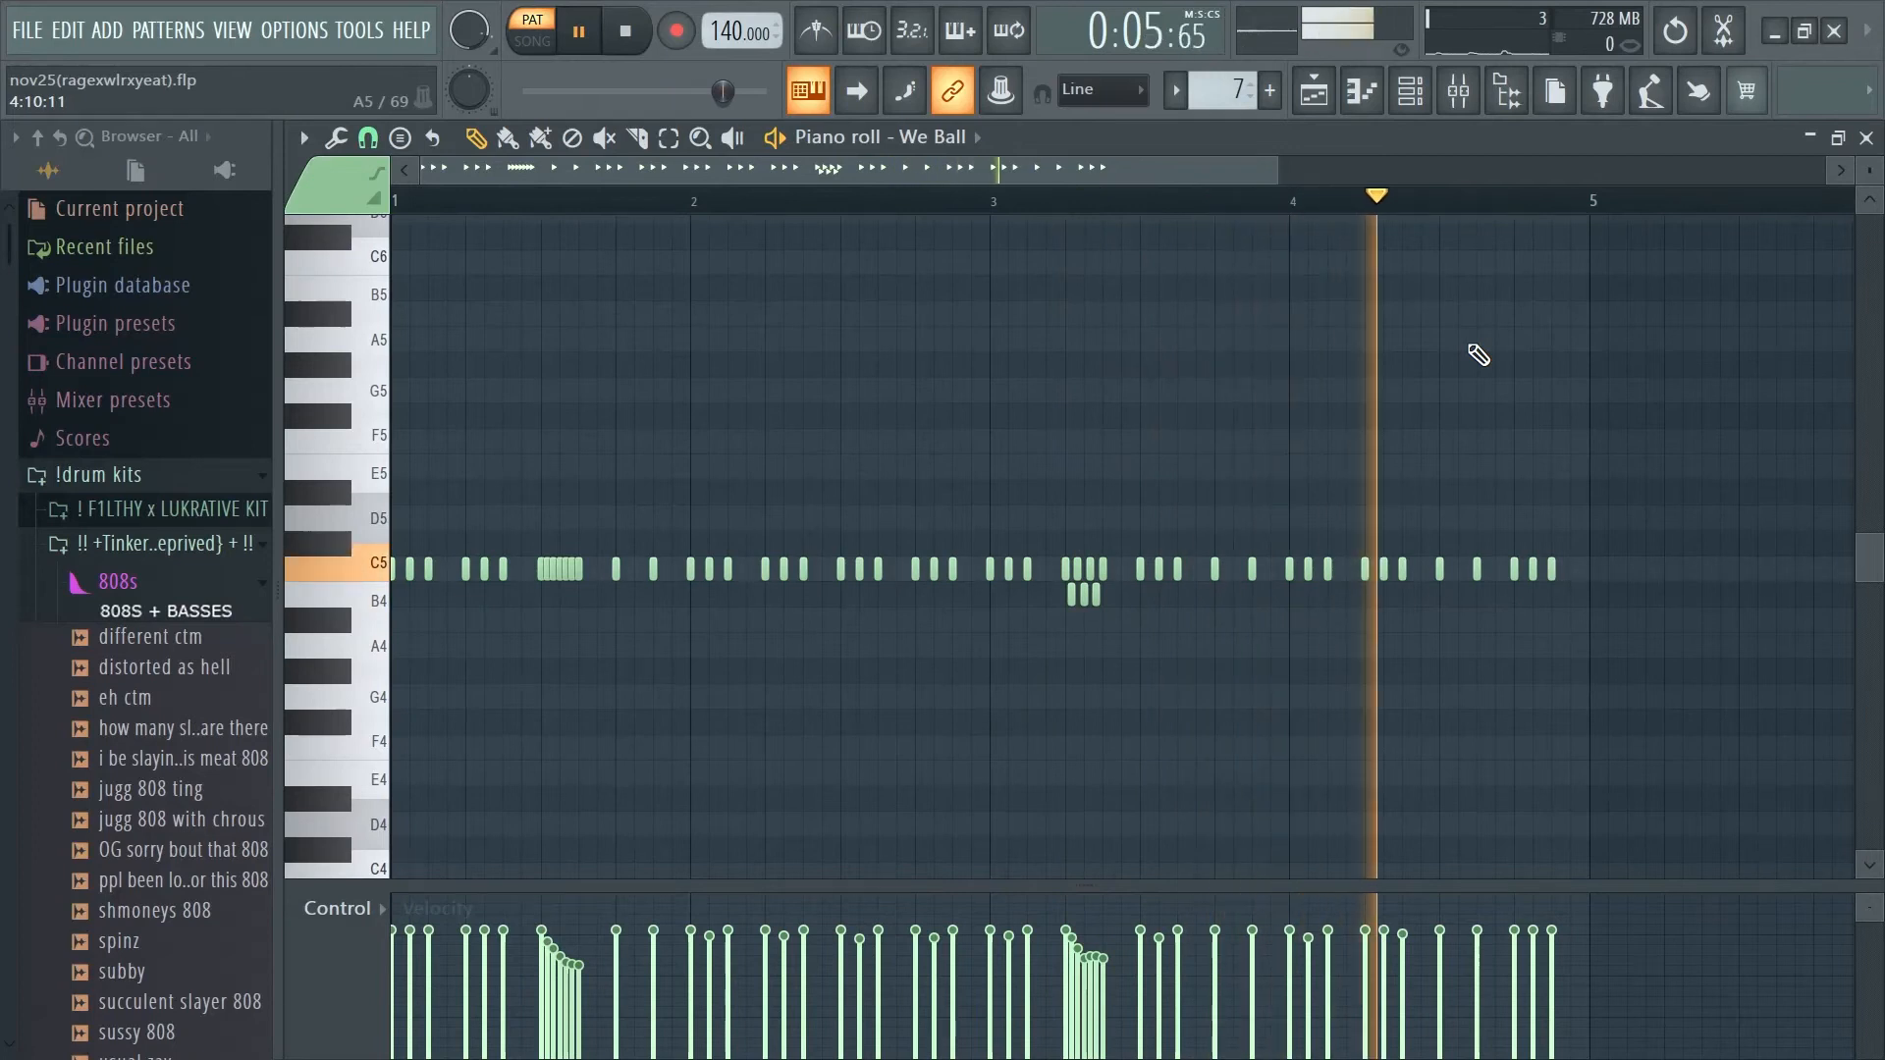
key("space")
Play back the sauced no lie pattern and the pierre explosion pattern.
key("KP_Add")
key("KP_Add")
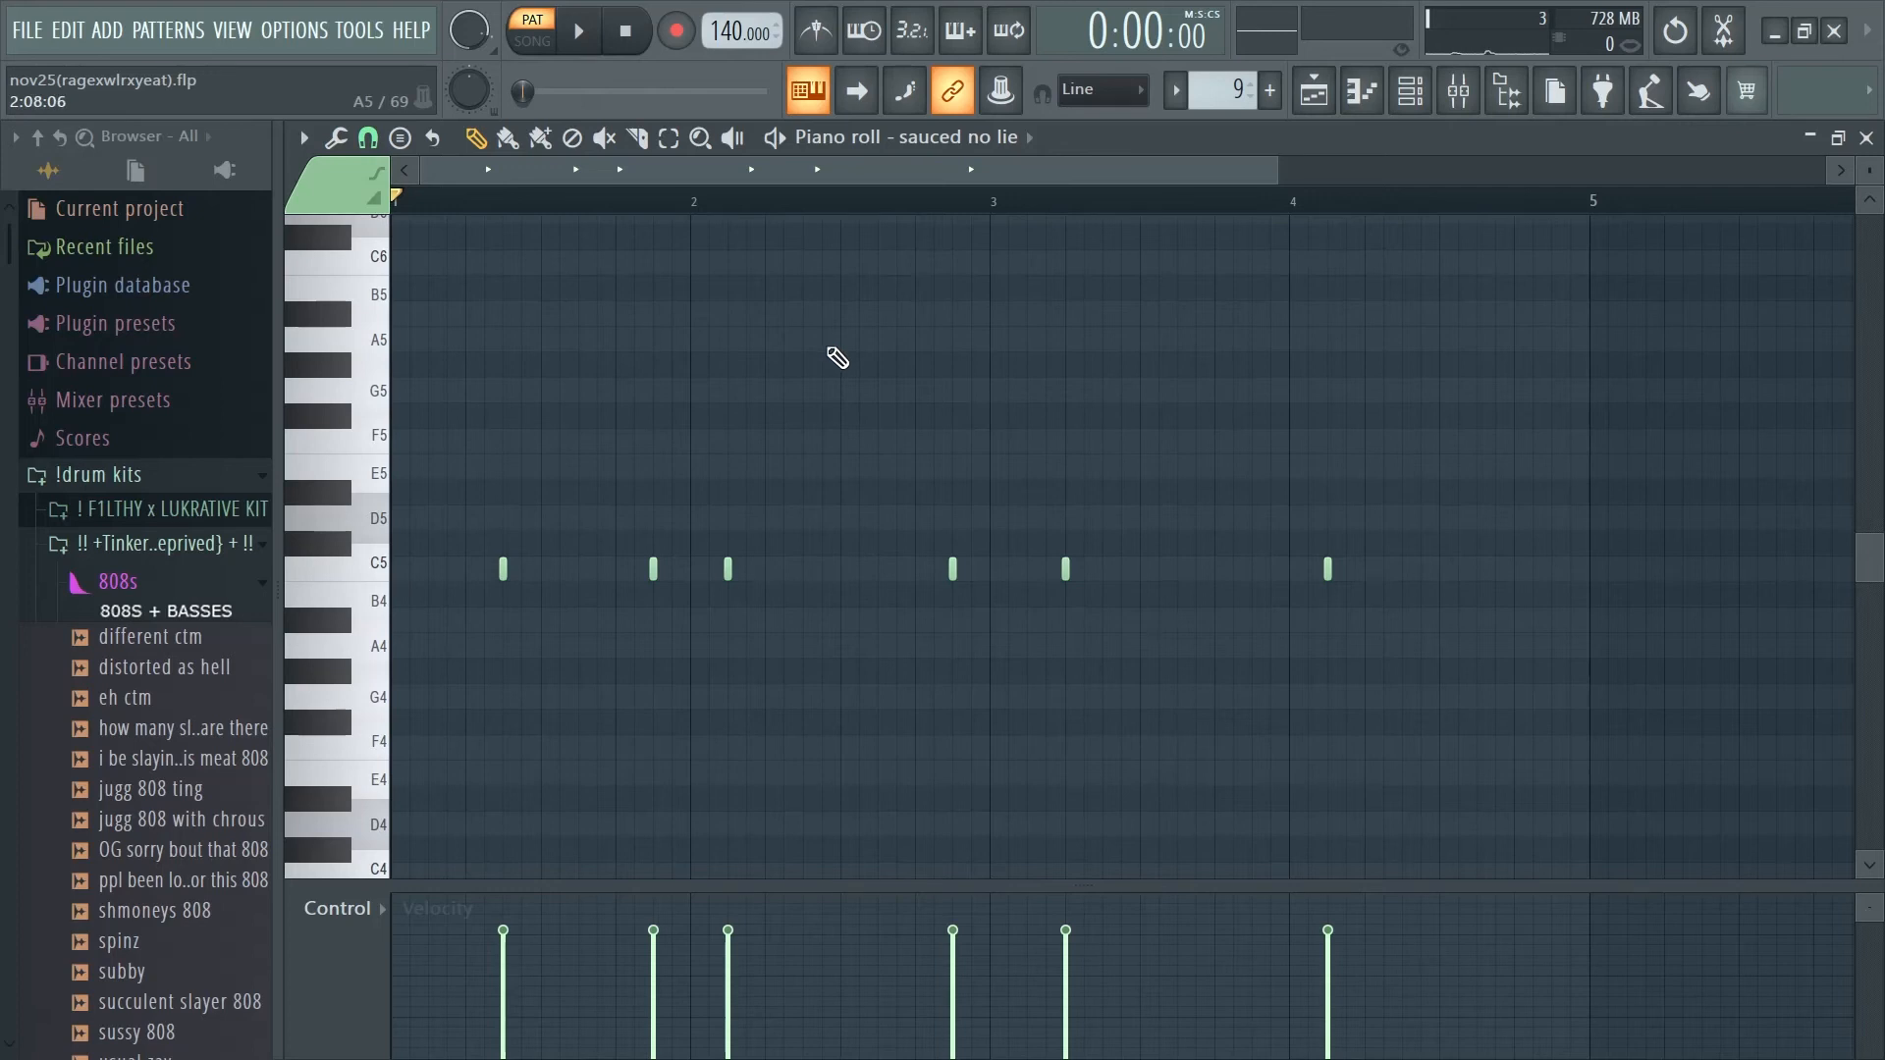
key("space")
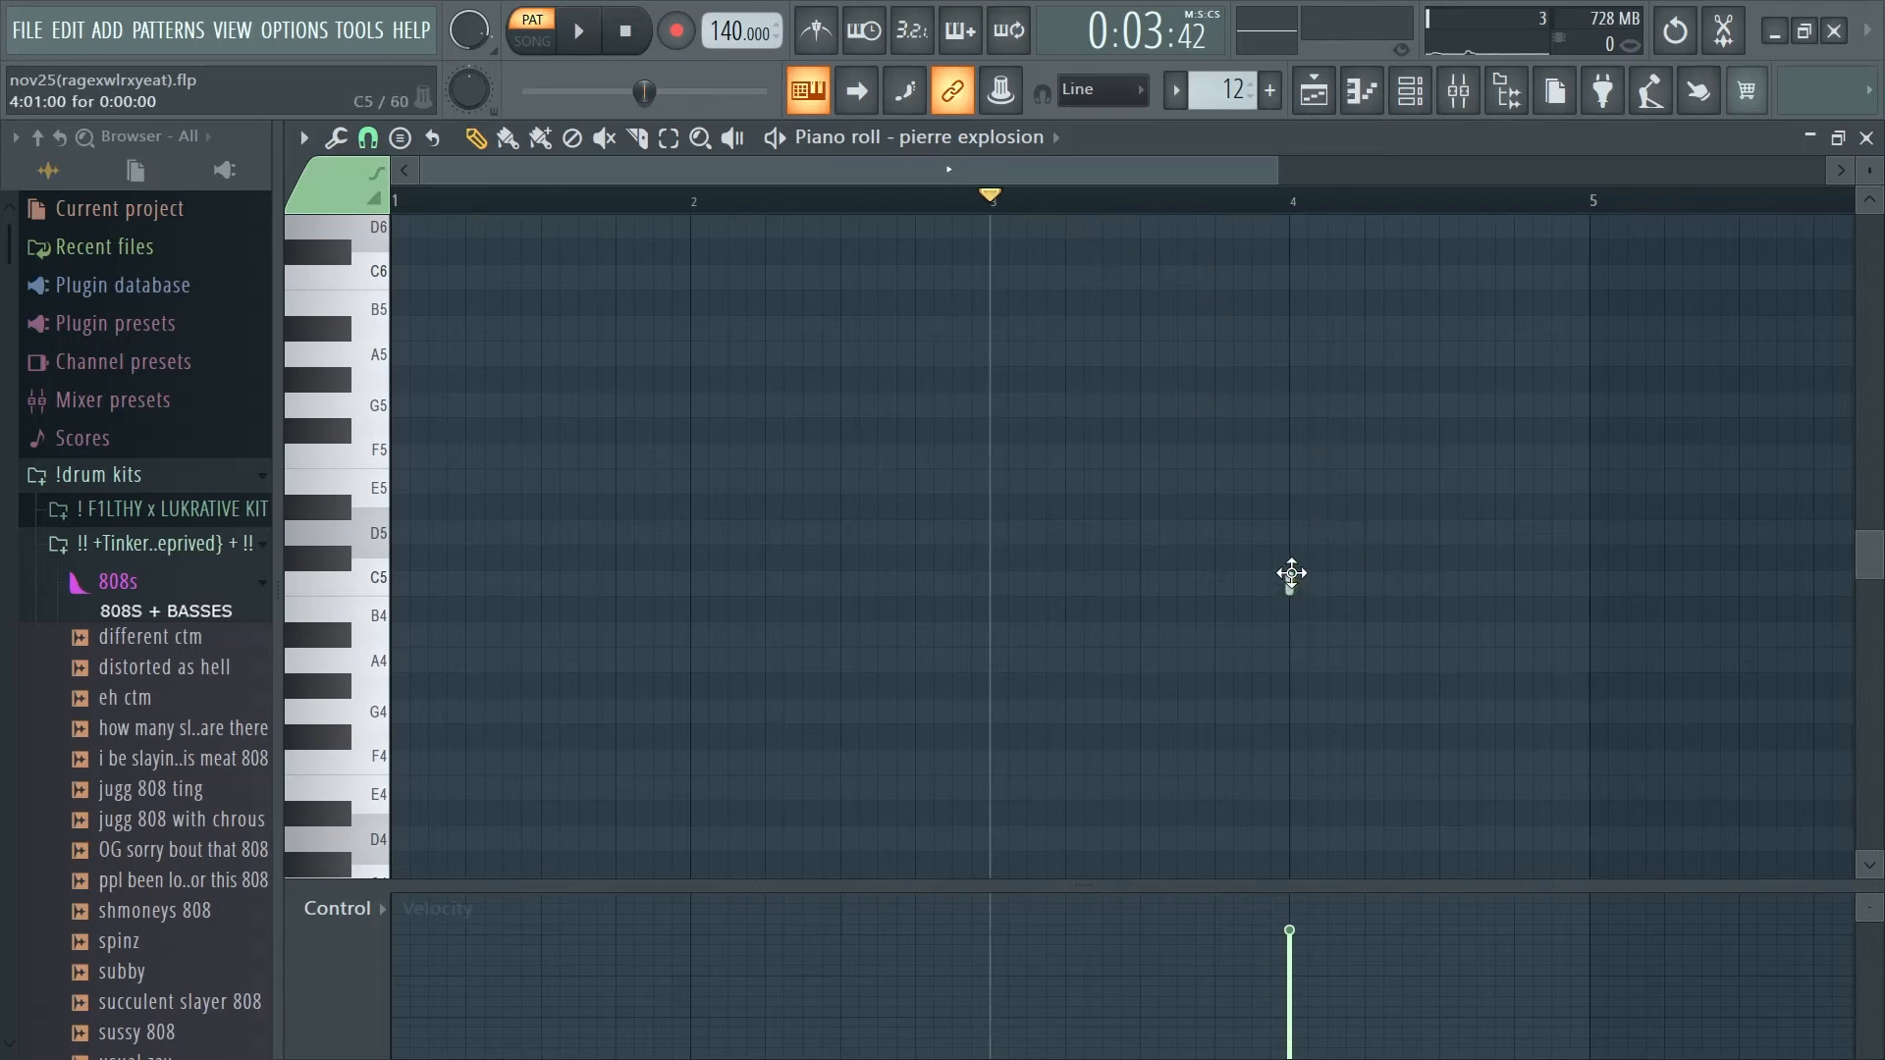
key("space")
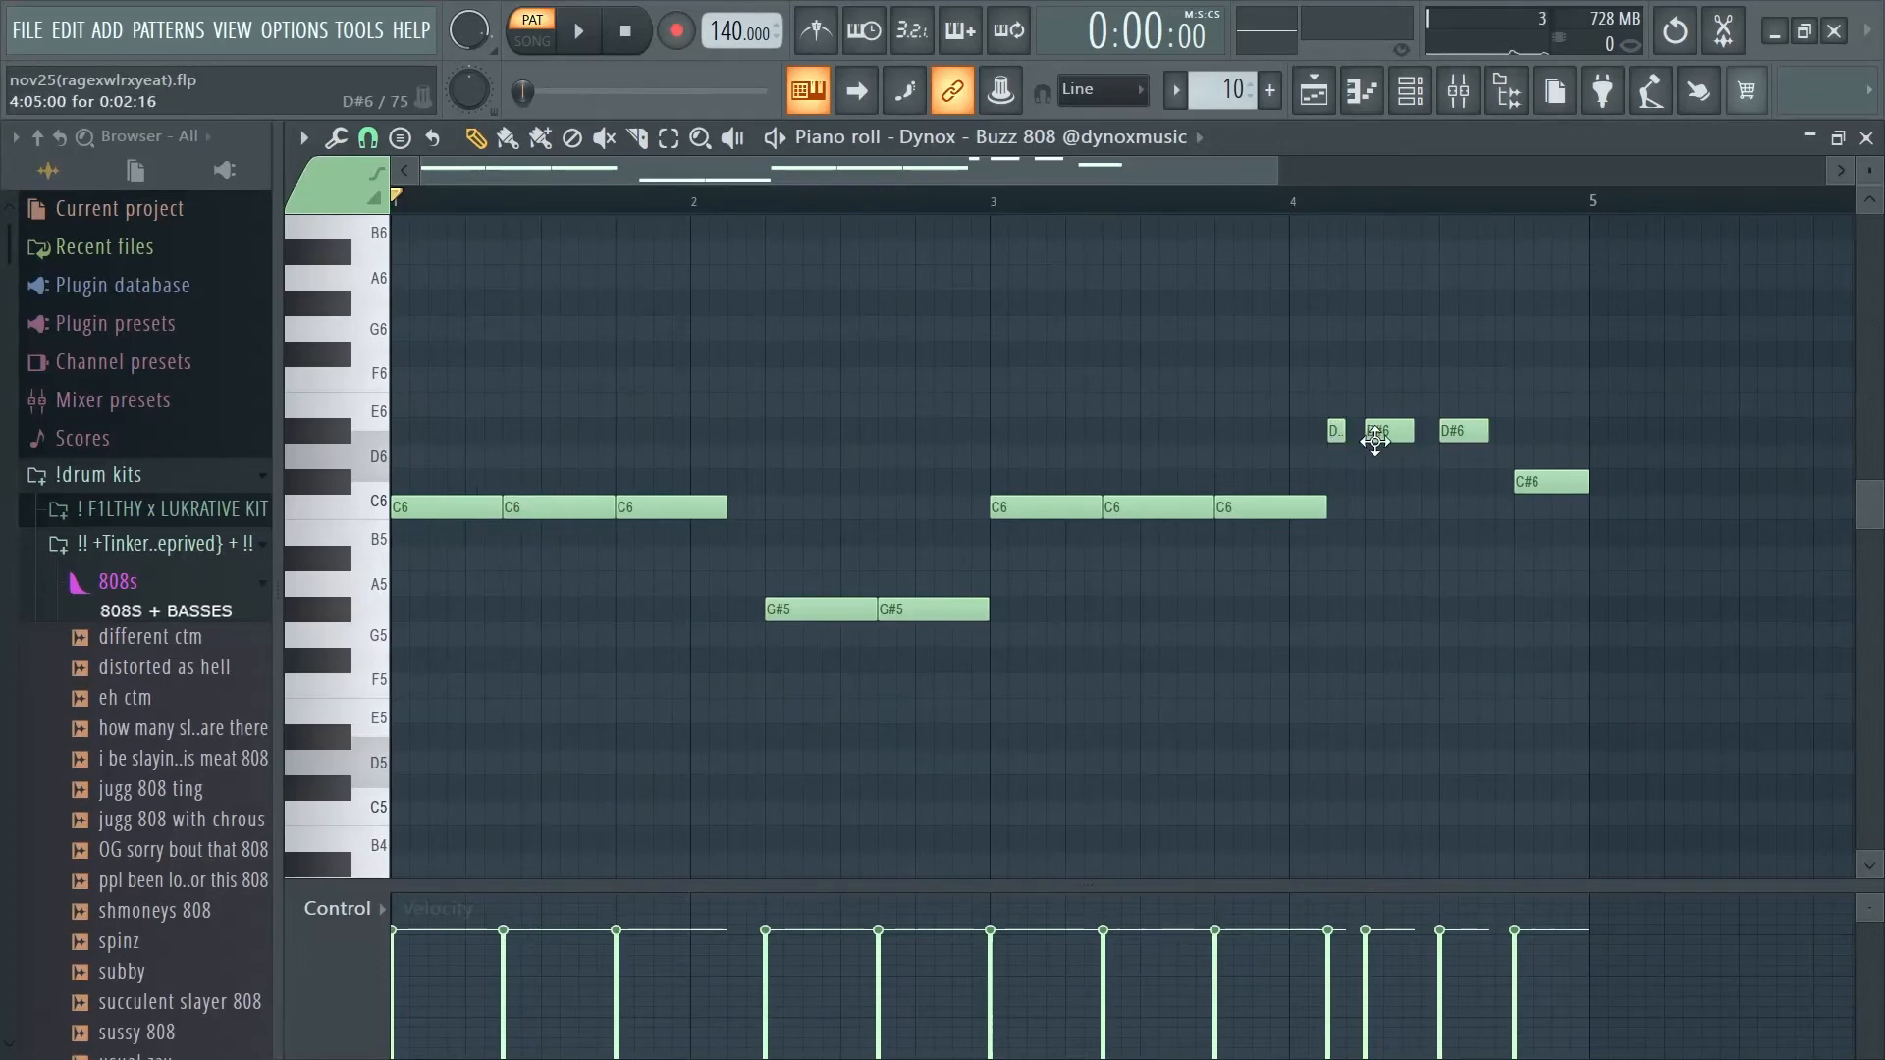
Play back the Dynox - Buzz 808 pattern twice and the different ctm 808 pattern once.
key("space")
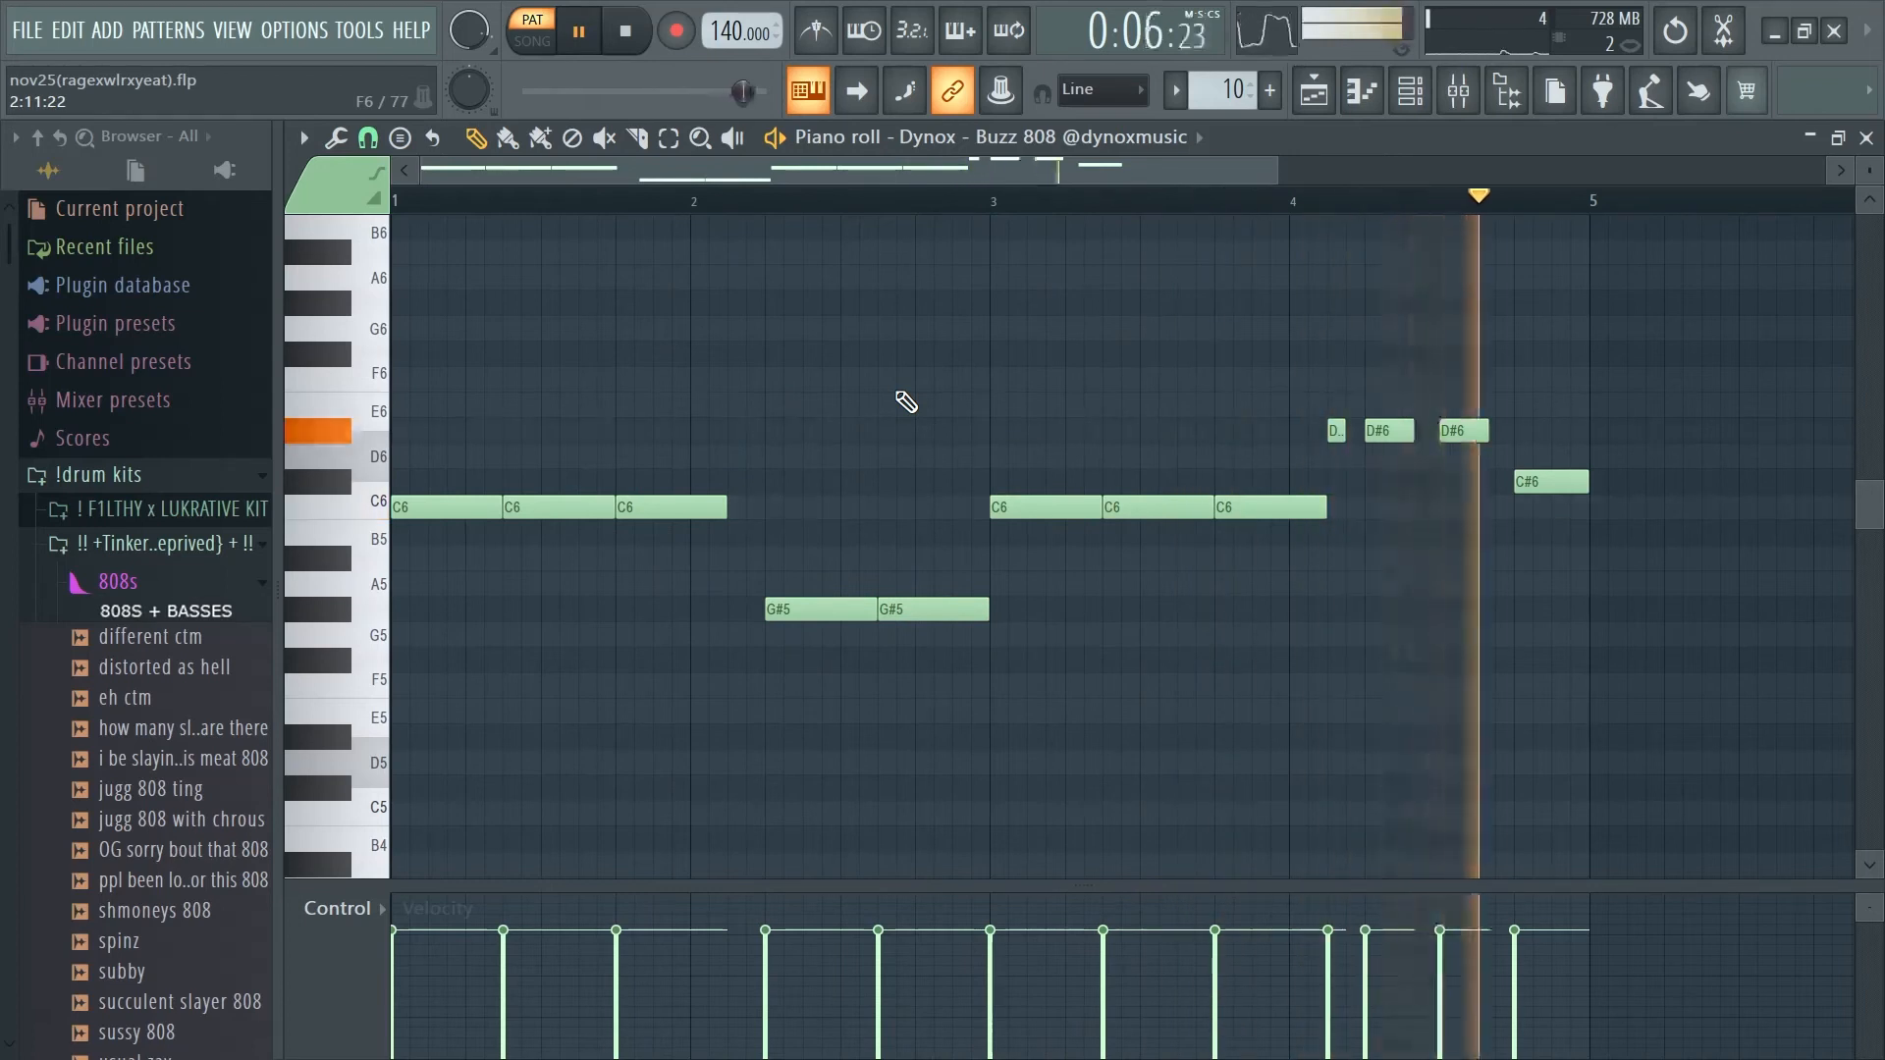
key("space")
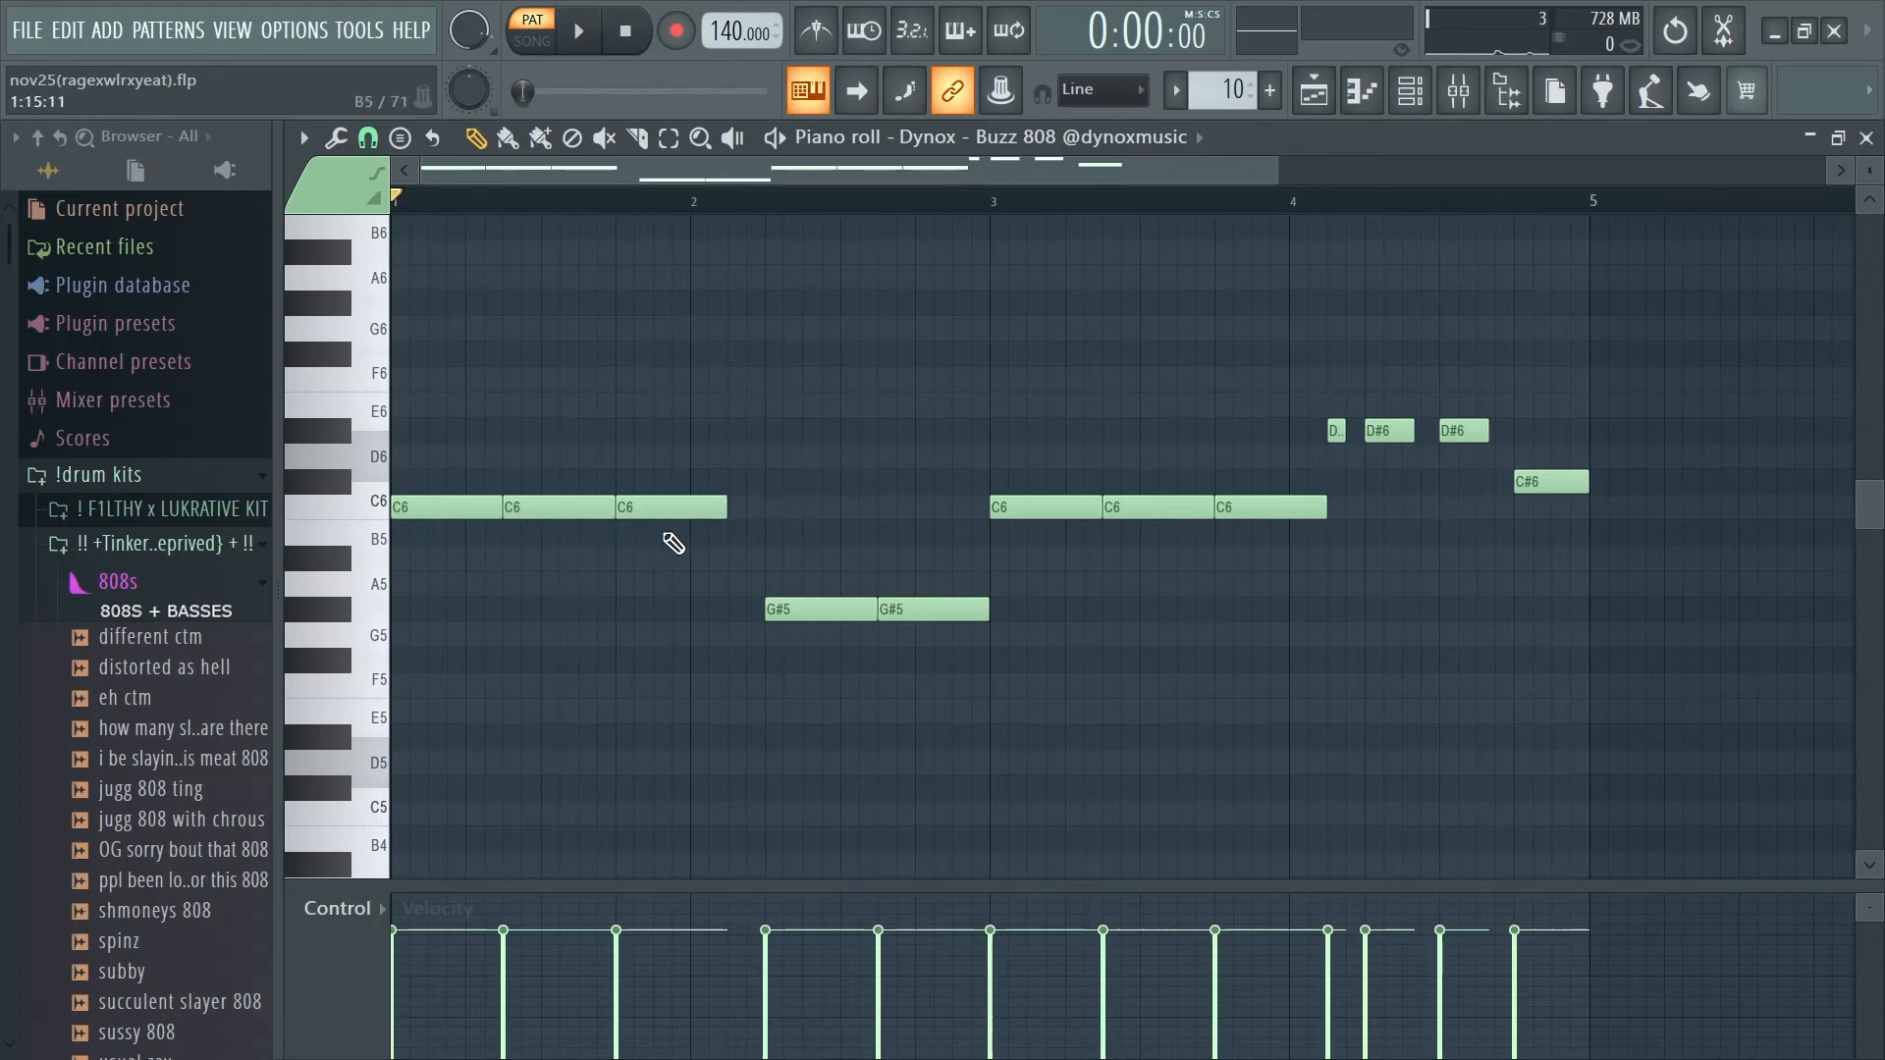
key("space")
key("space")
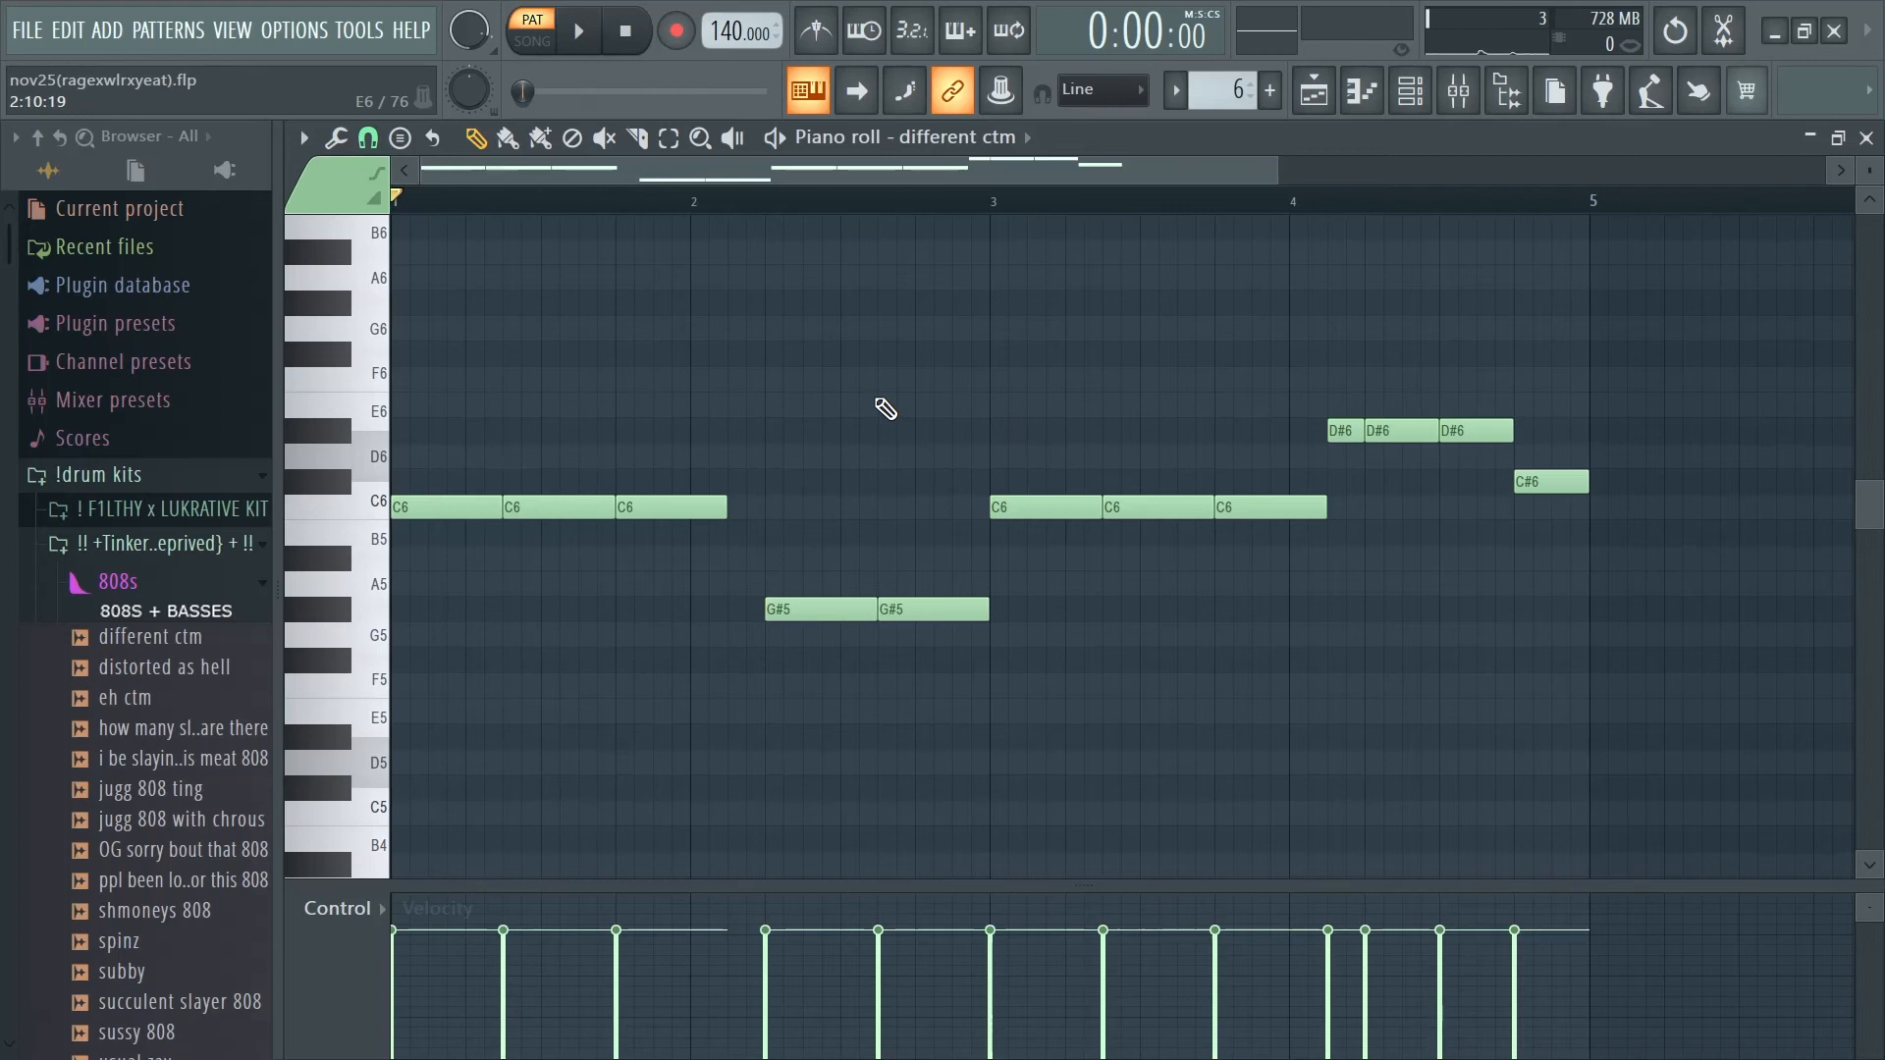
key("space")
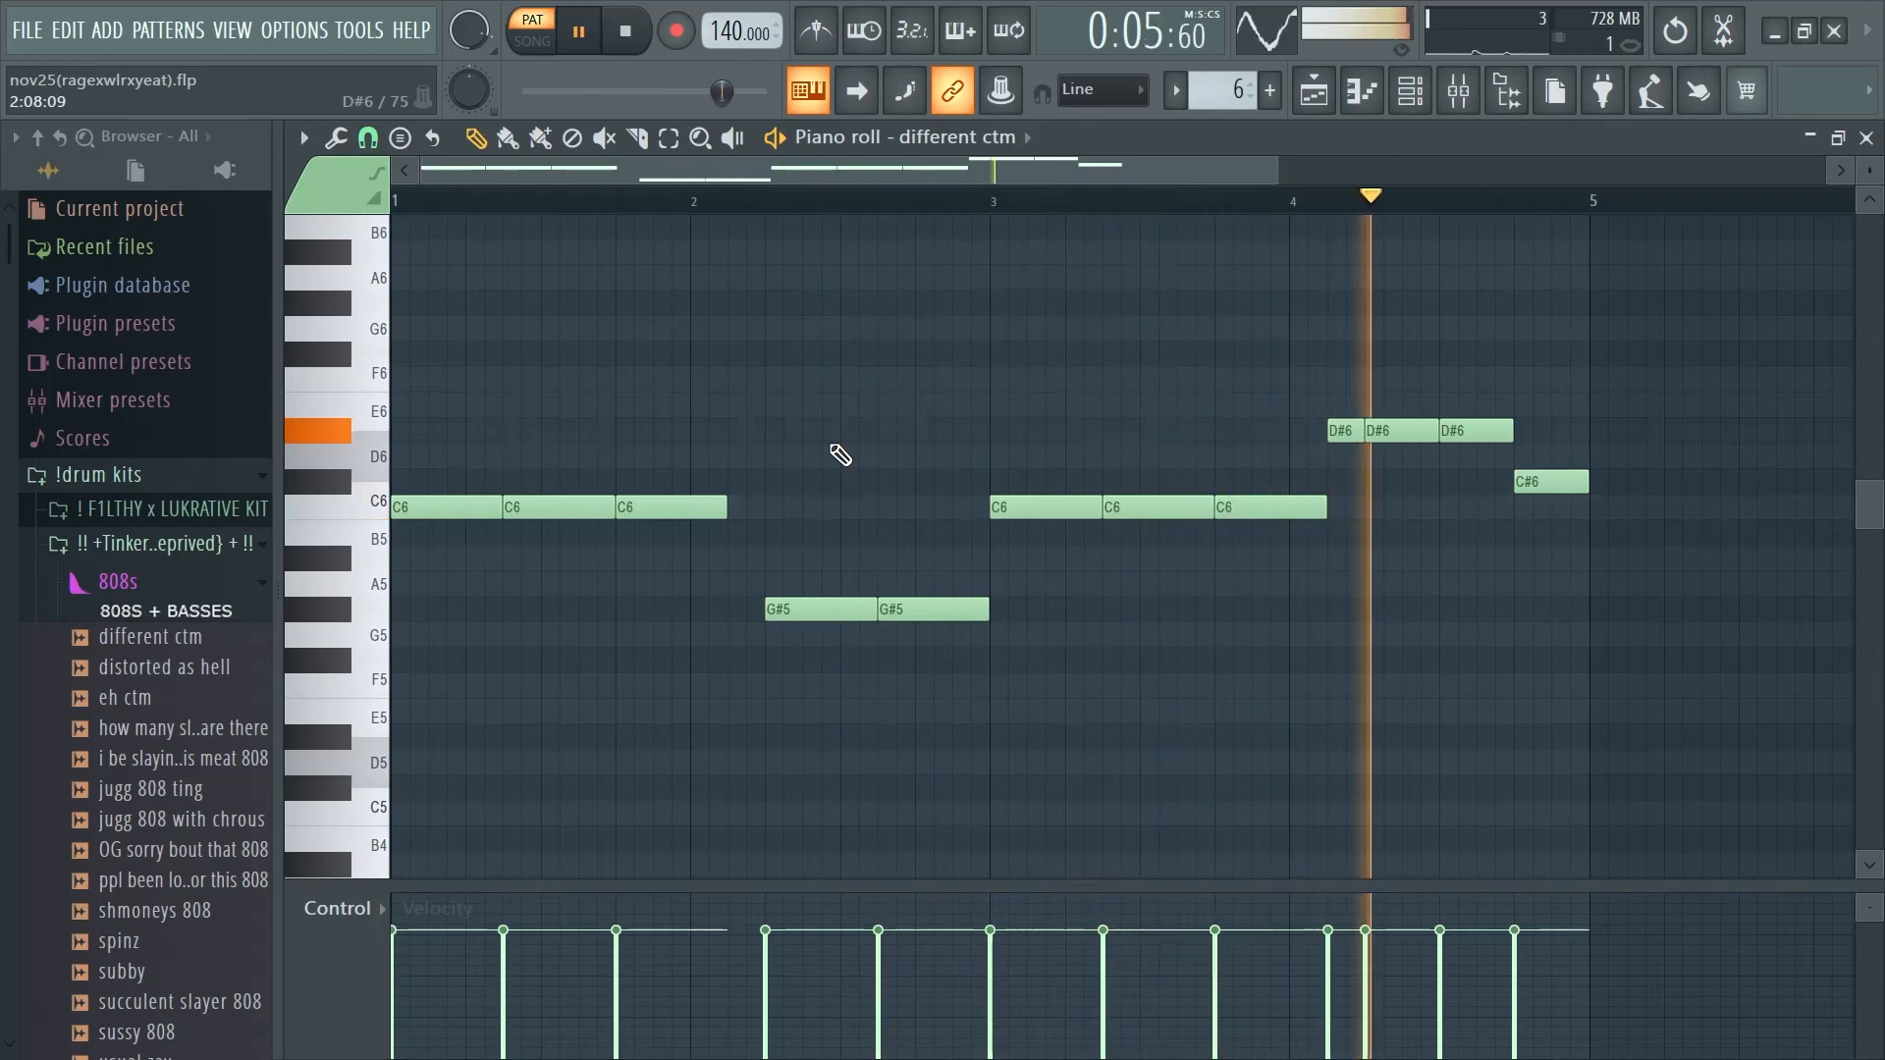
key("space")
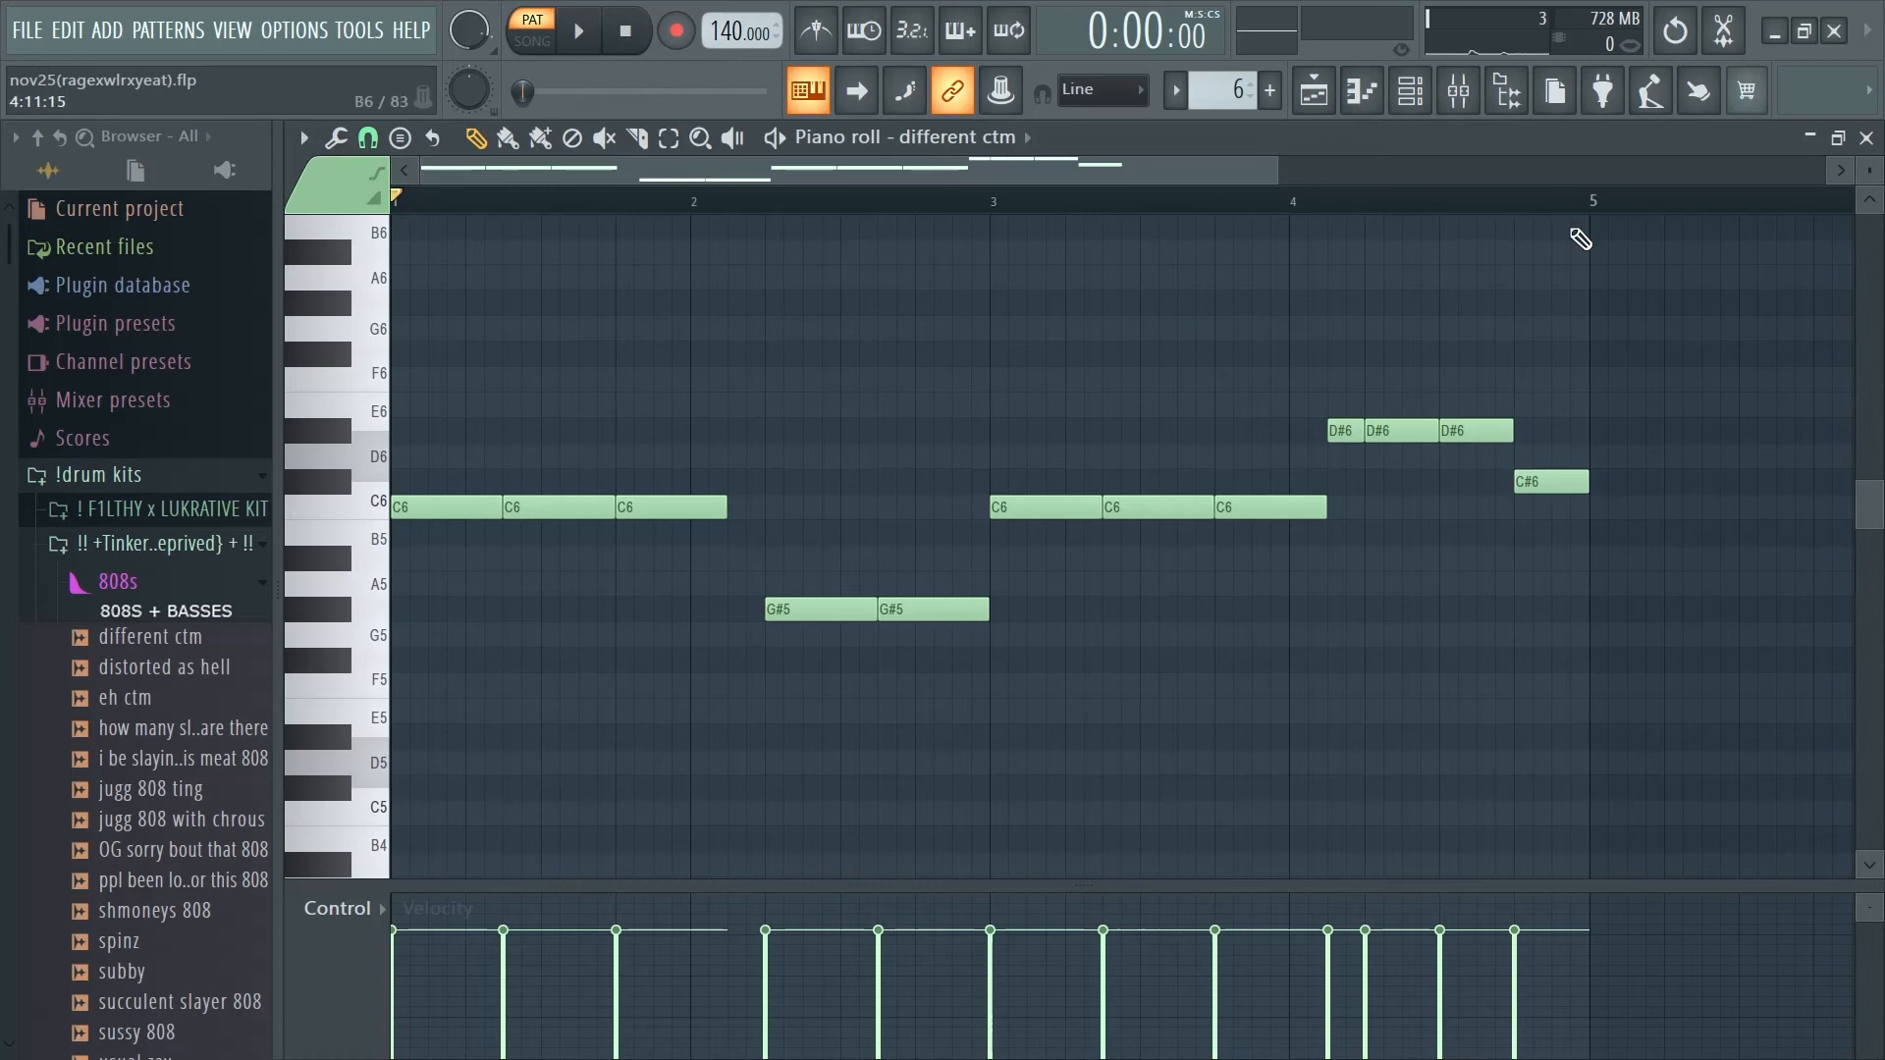
Open the sample settings of the Dynox - Buzz 808 channel from the channel rack.
key("F6")
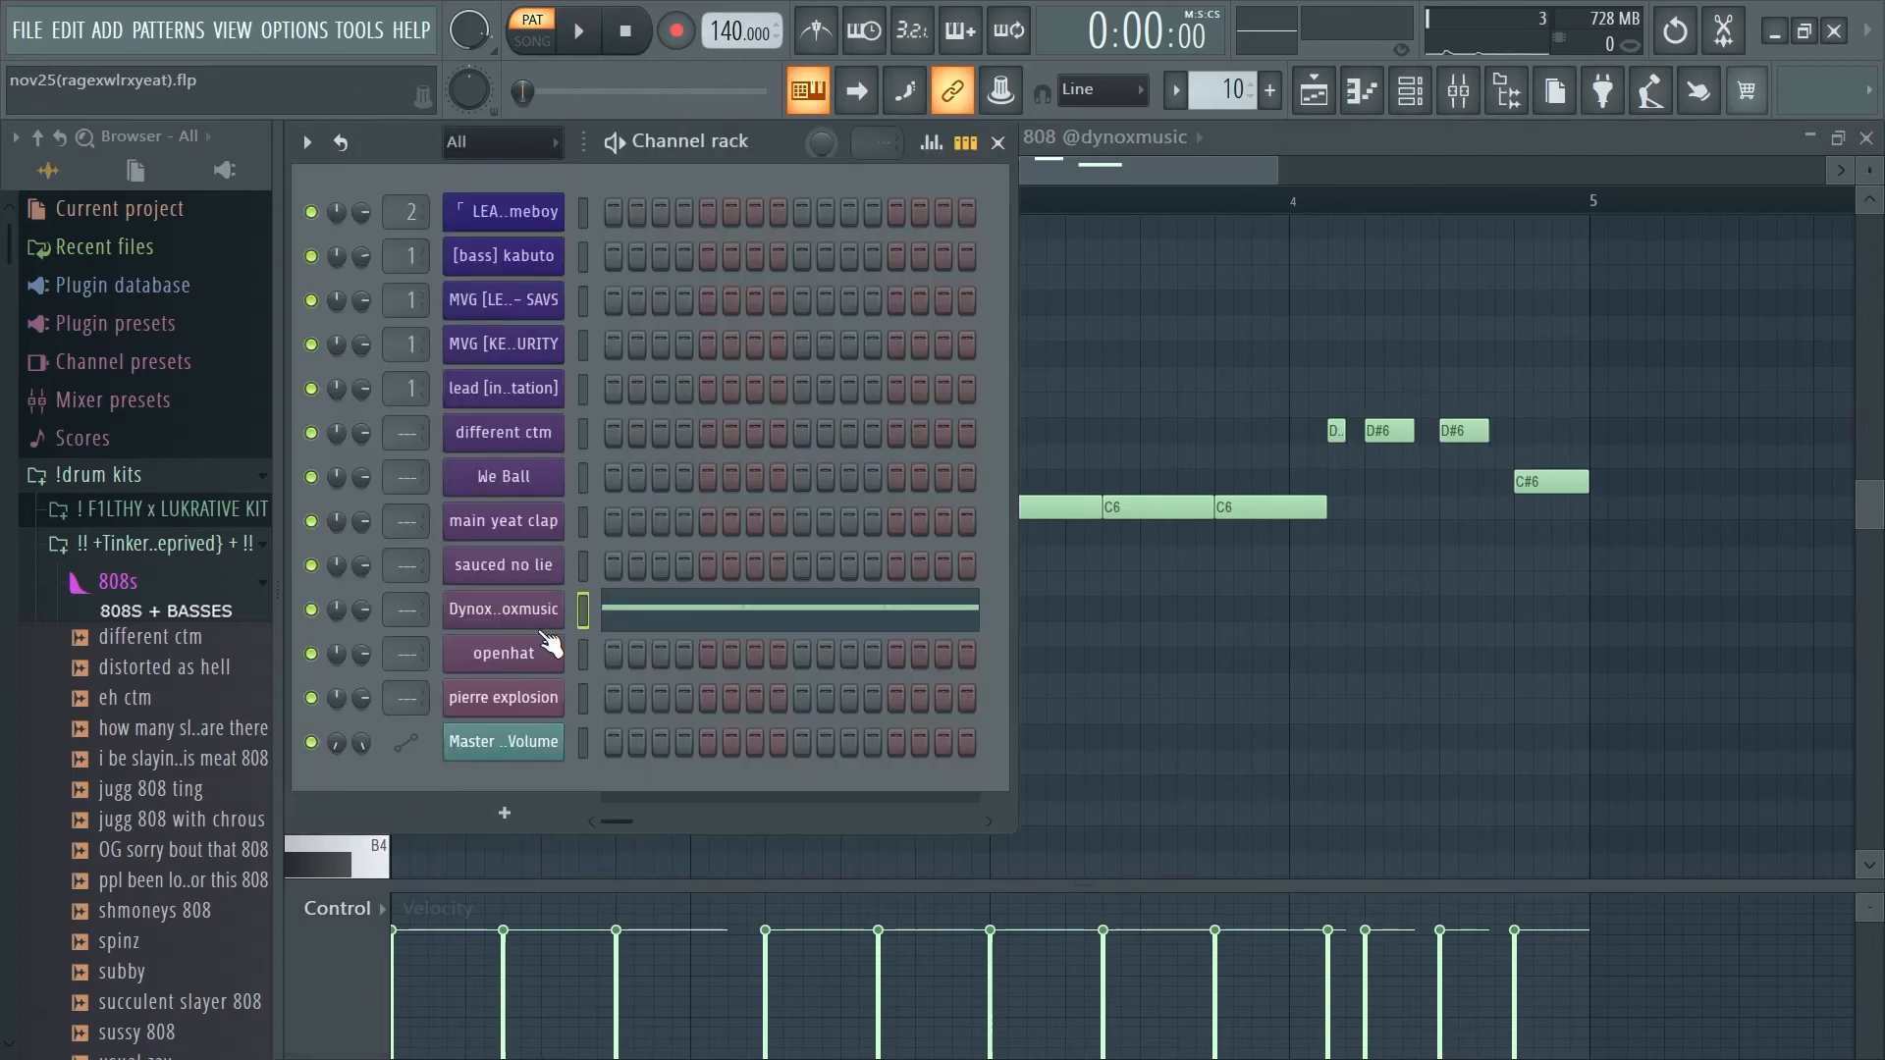
left_click(546, 624)
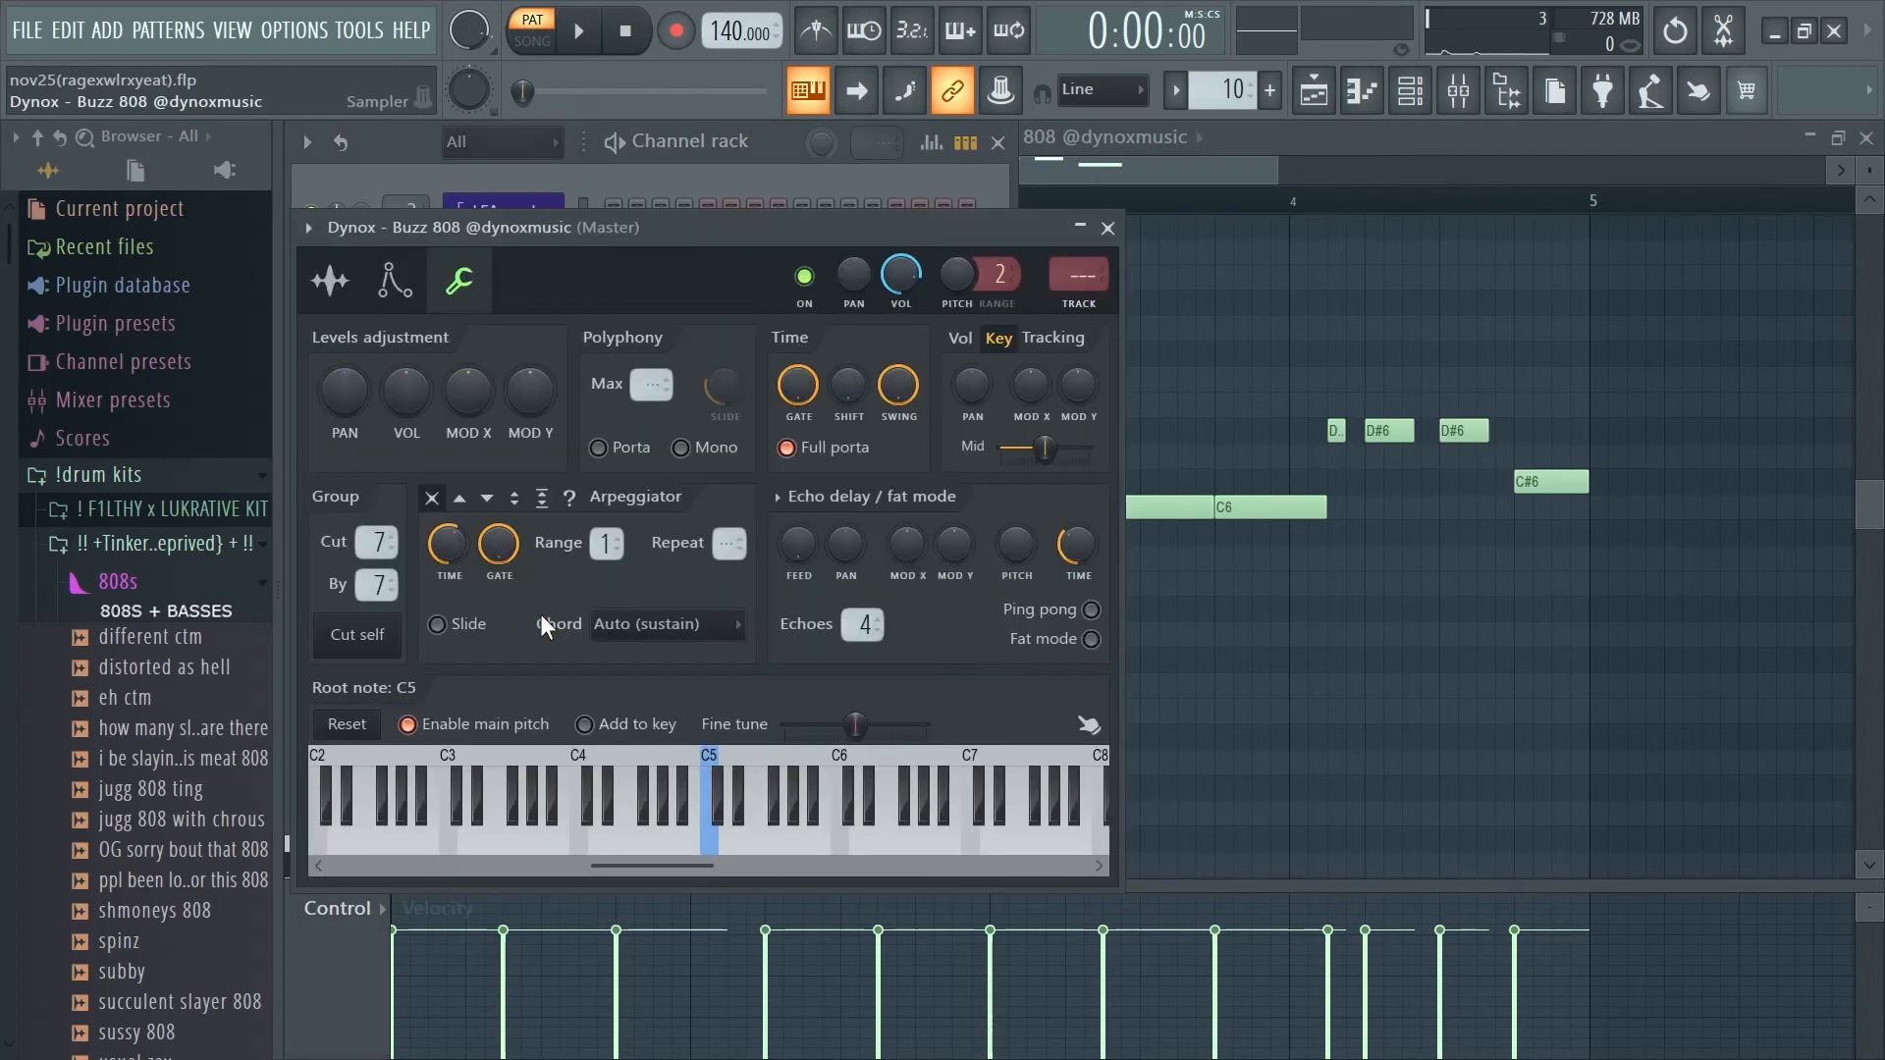
left_click(331, 282)
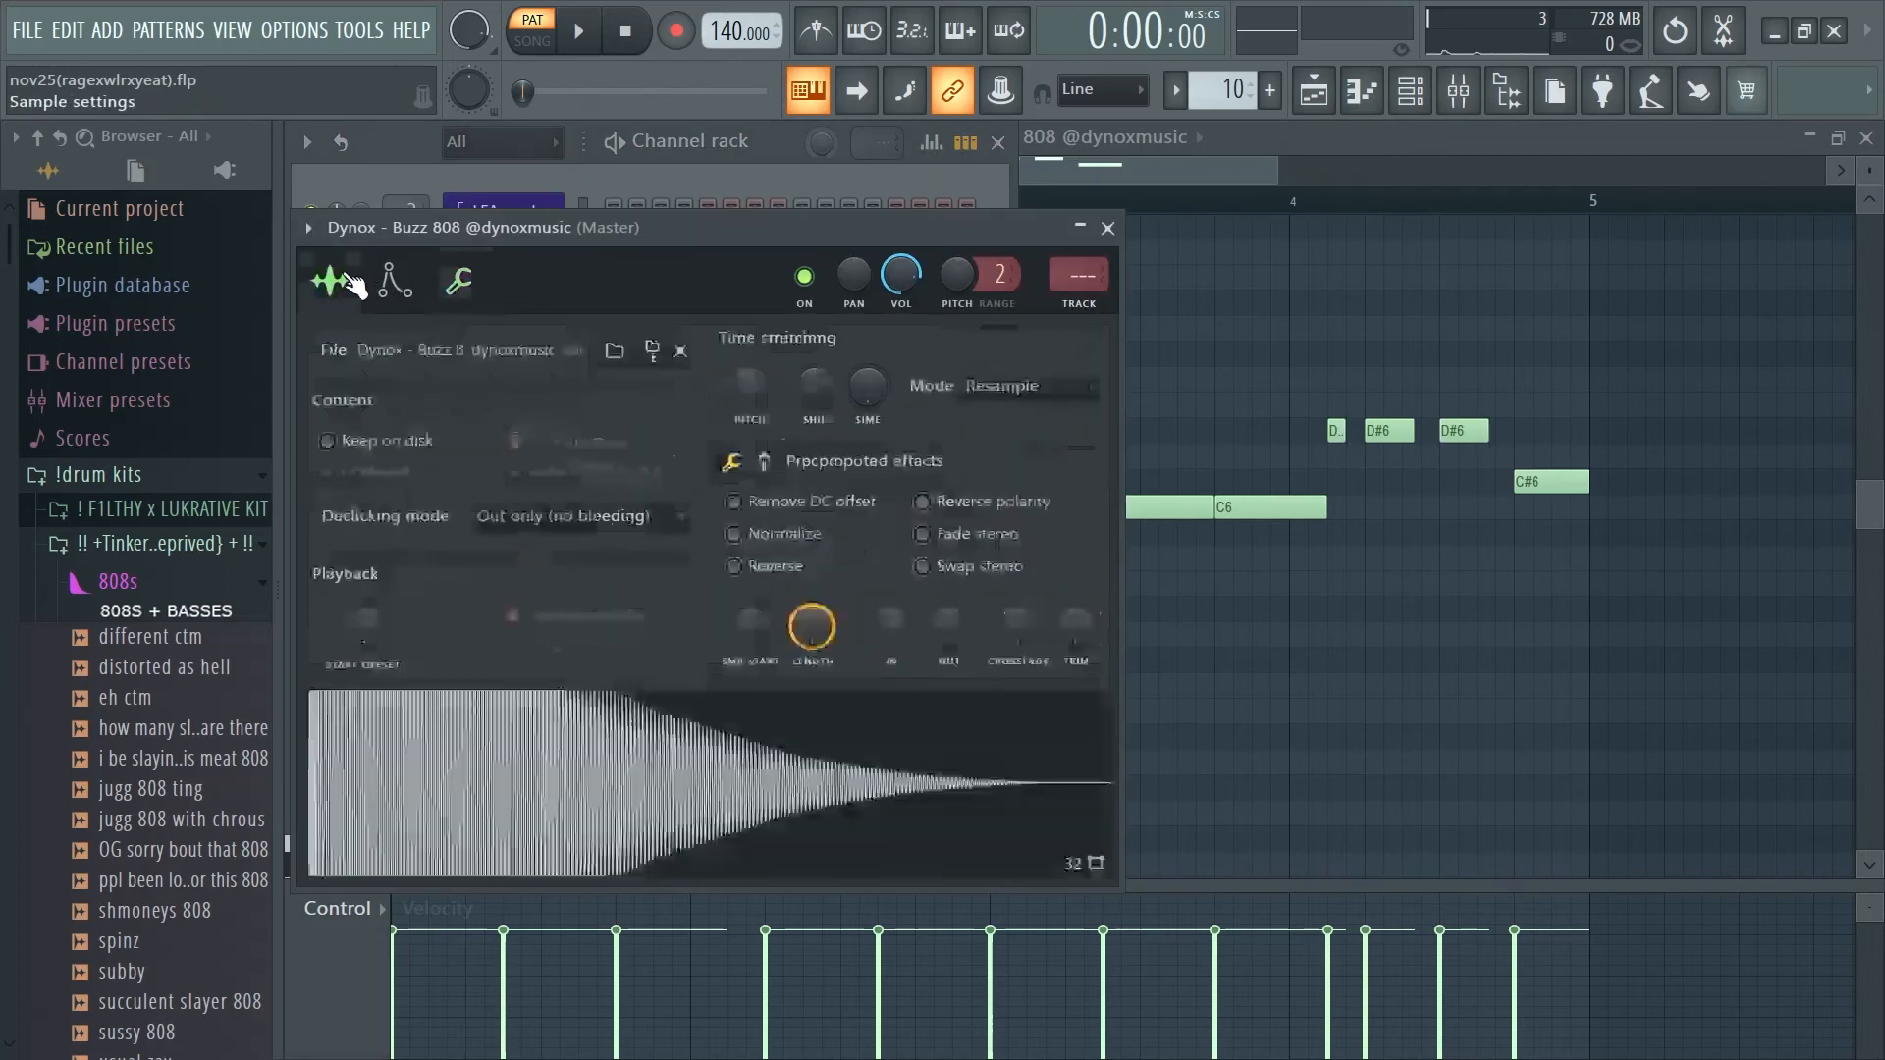
Review the 808 channel's precomputed boost and EQ effects and set its volume envelope's release time to 31%.
left_click(763, 461)
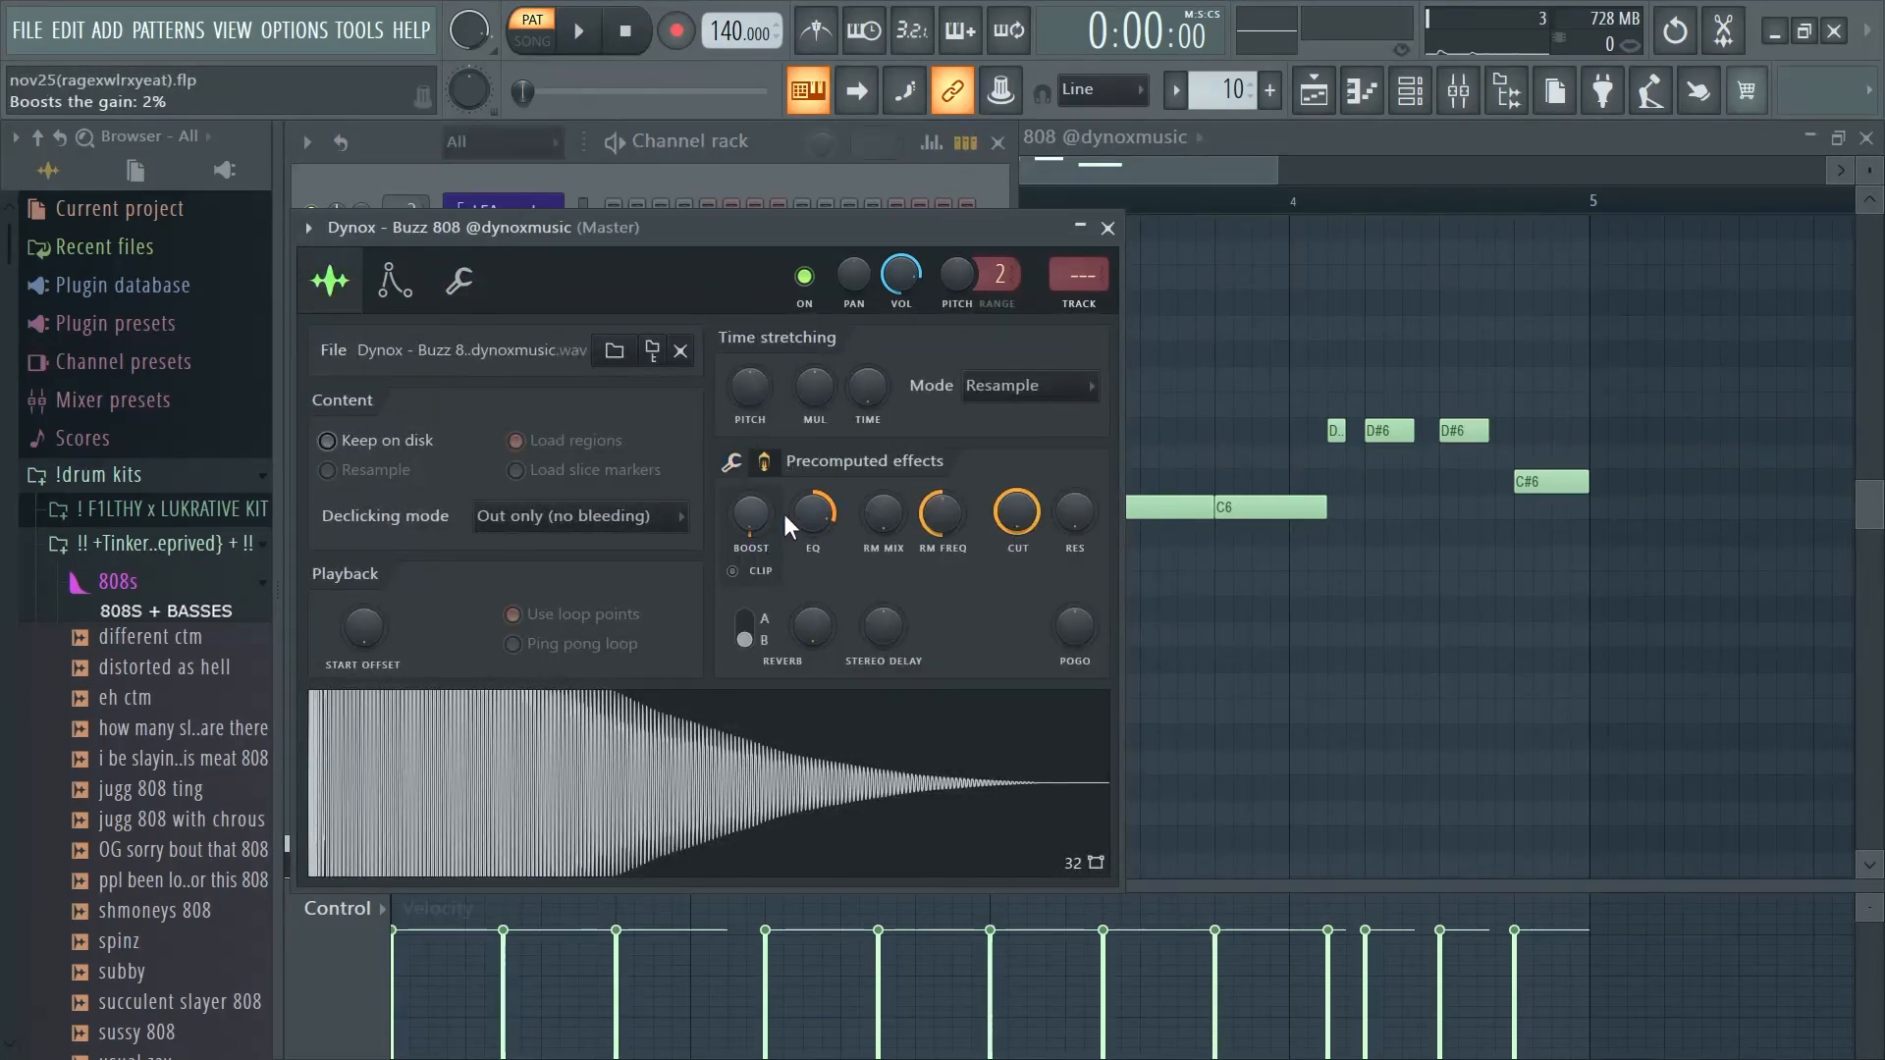
left_click(410, 303)
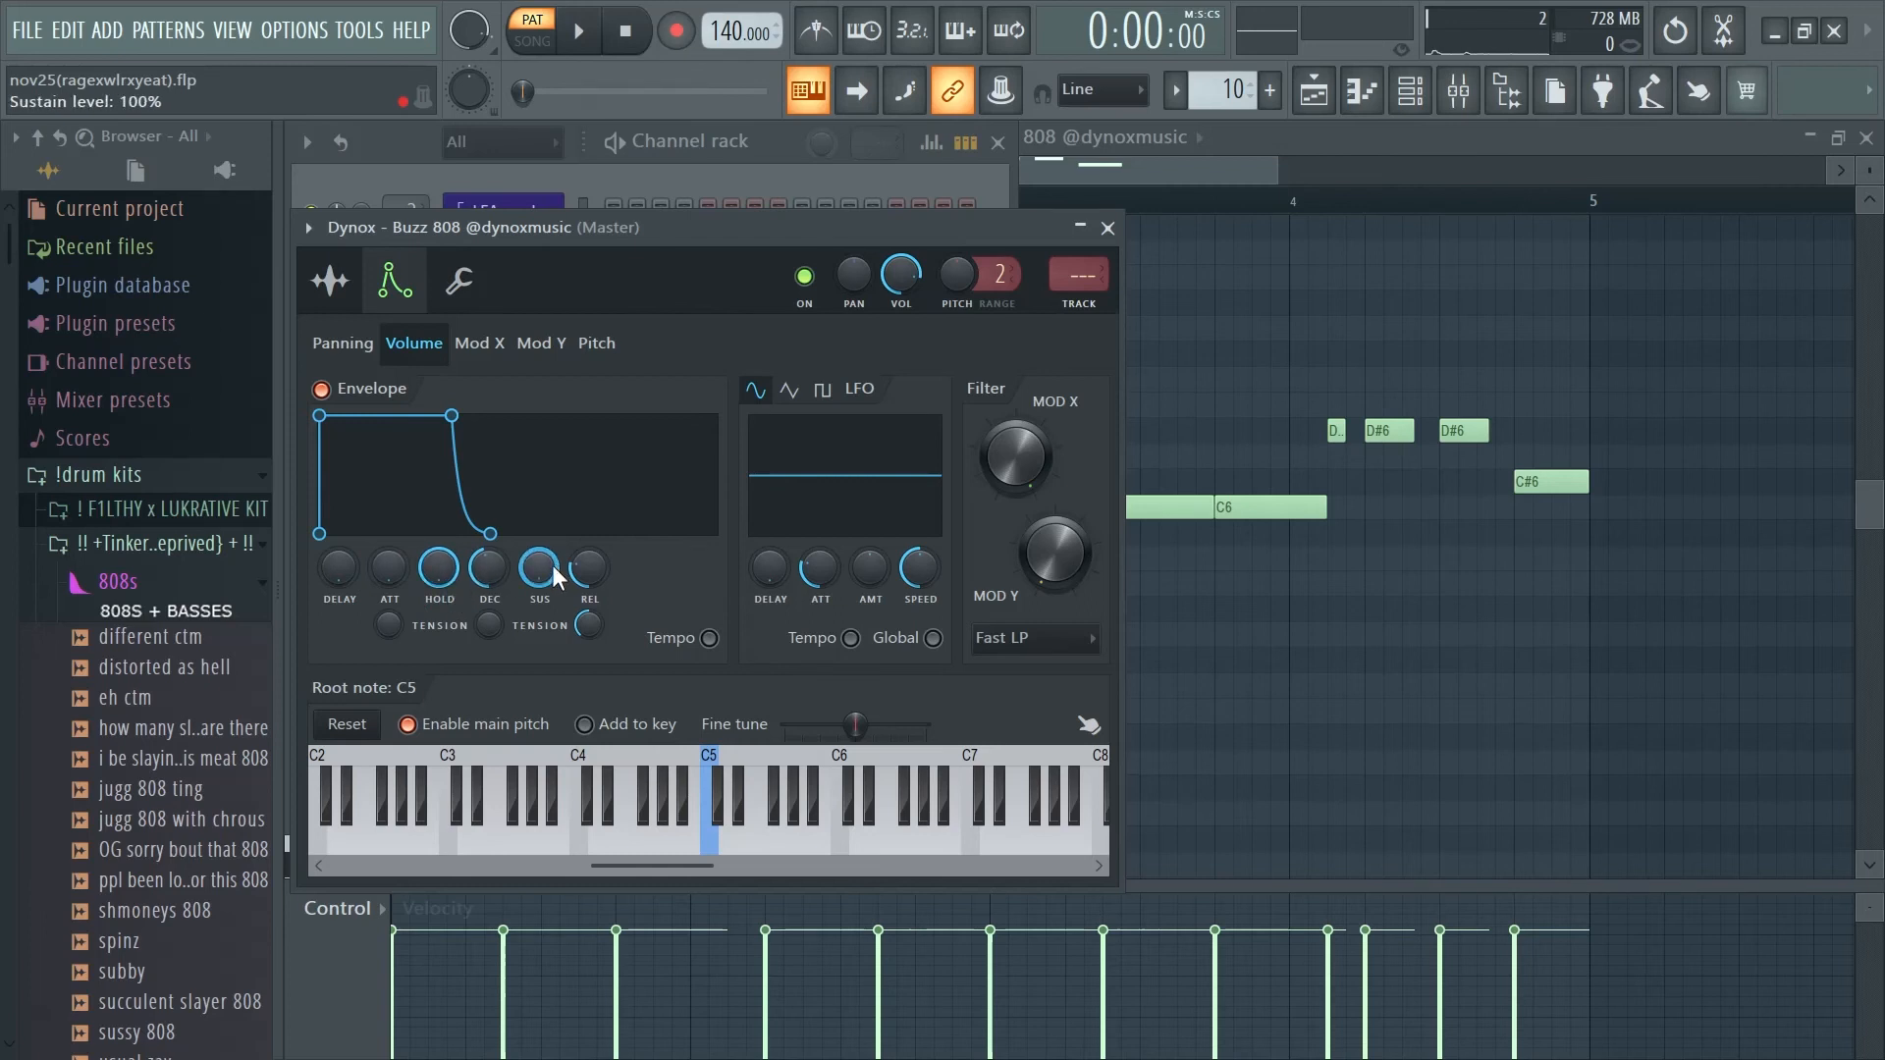
left_click_drag(597, 569, 596, 562)
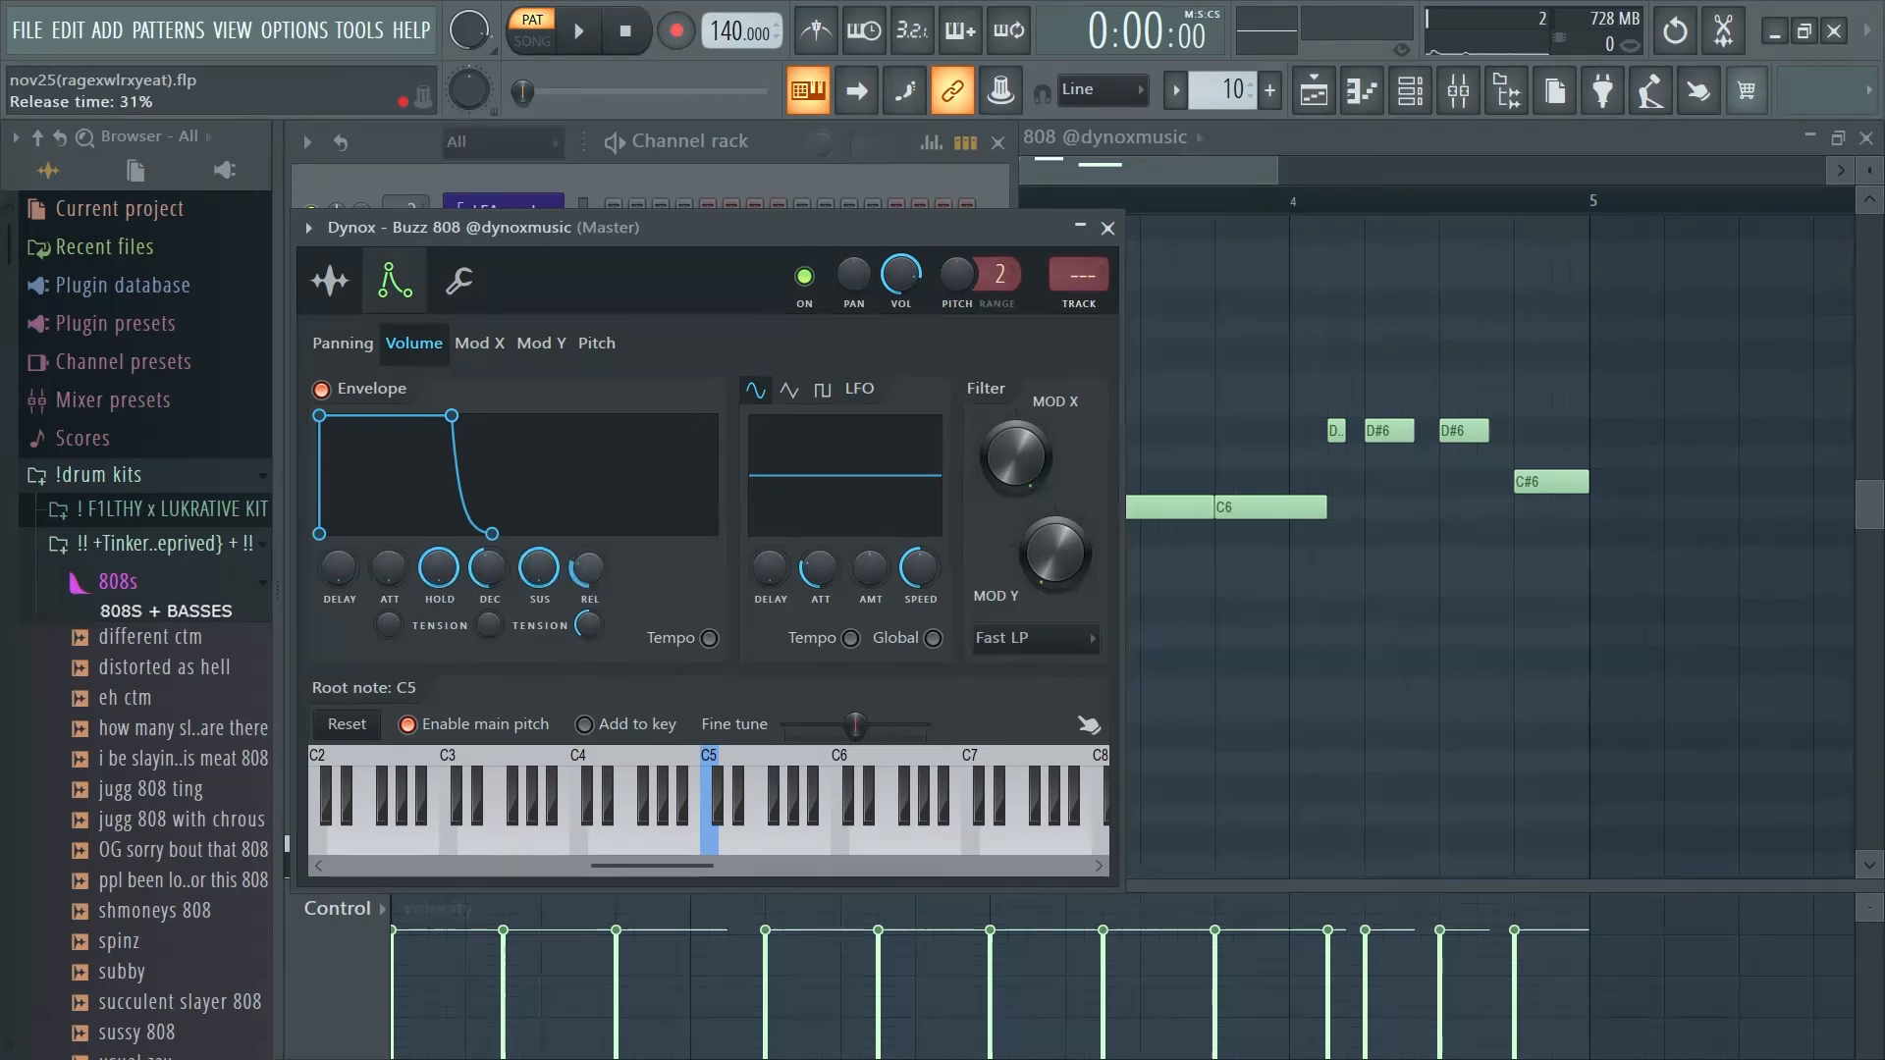
Check the 808 channel's cut group and Cut self settings, and close its channel window.
left_click(458, 284)
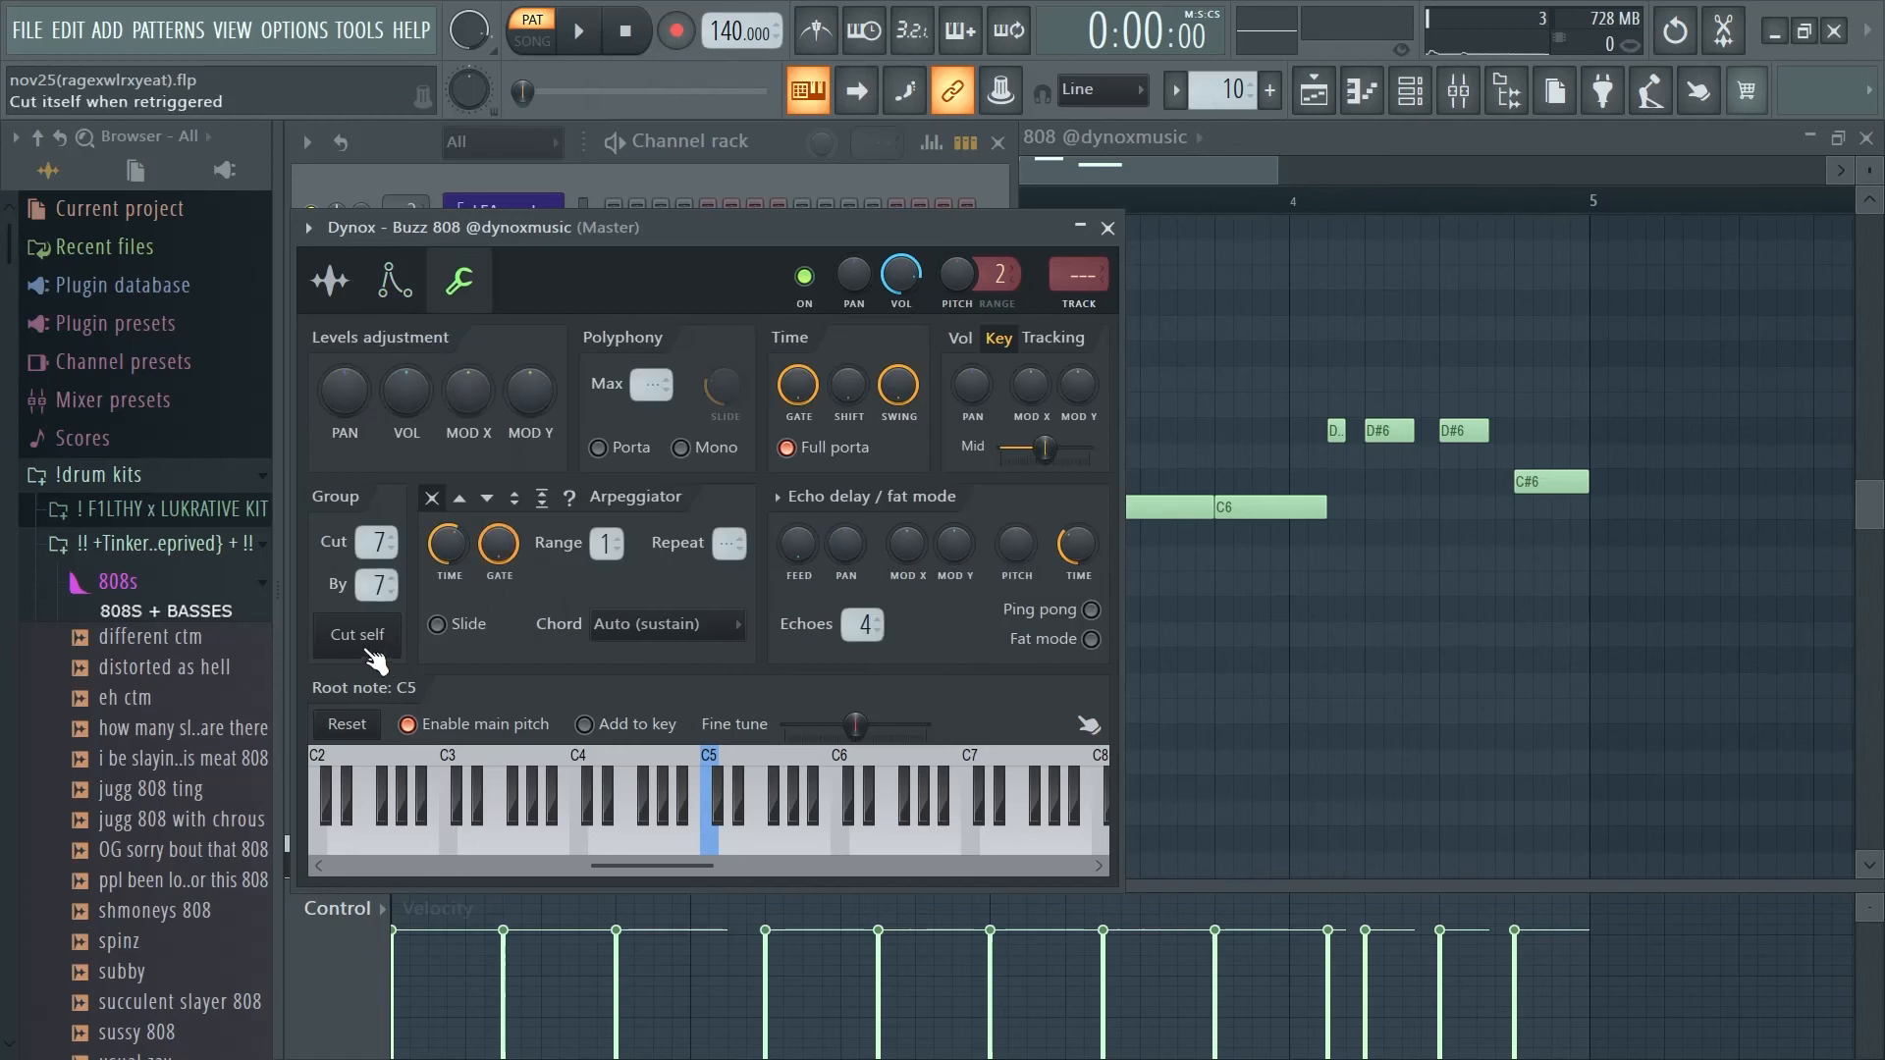
left_click(1106, 228)
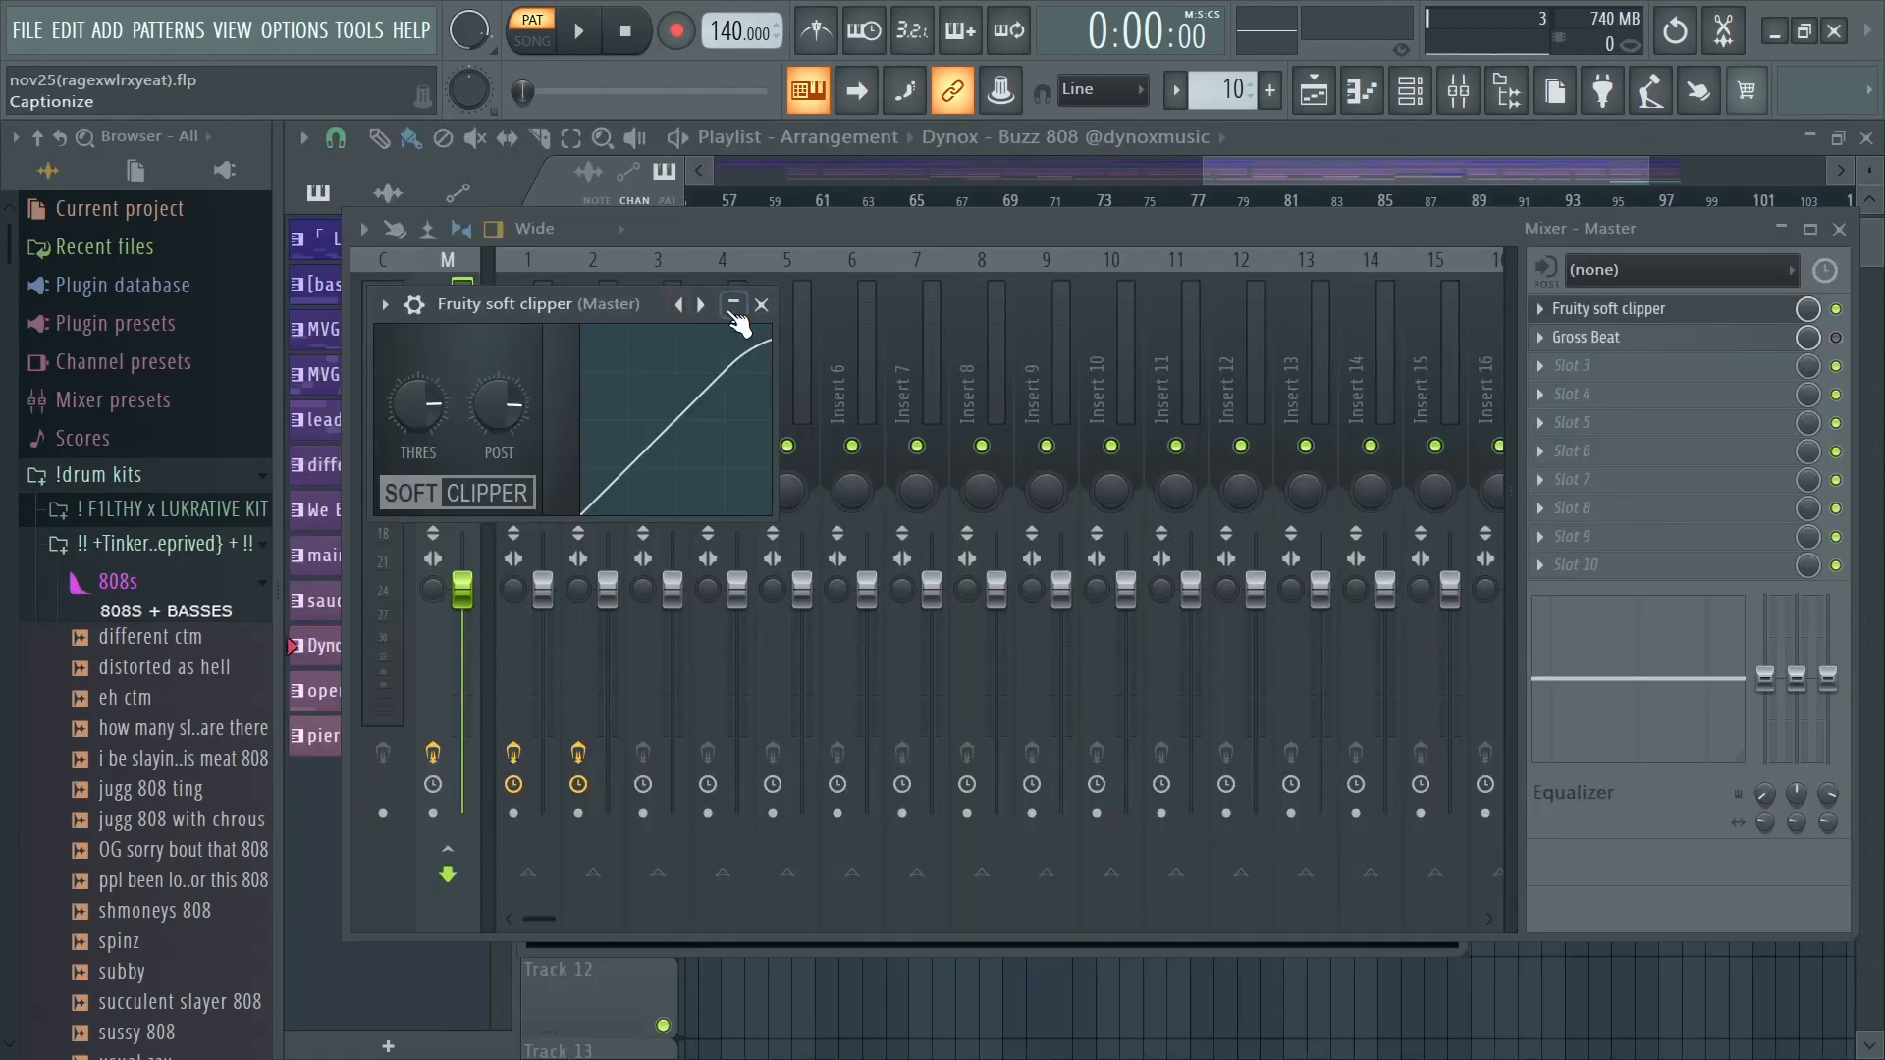
Inspect the threshold and post gain of the Fruity soft clipper on the Master mixer track.
left_click(760, 303)
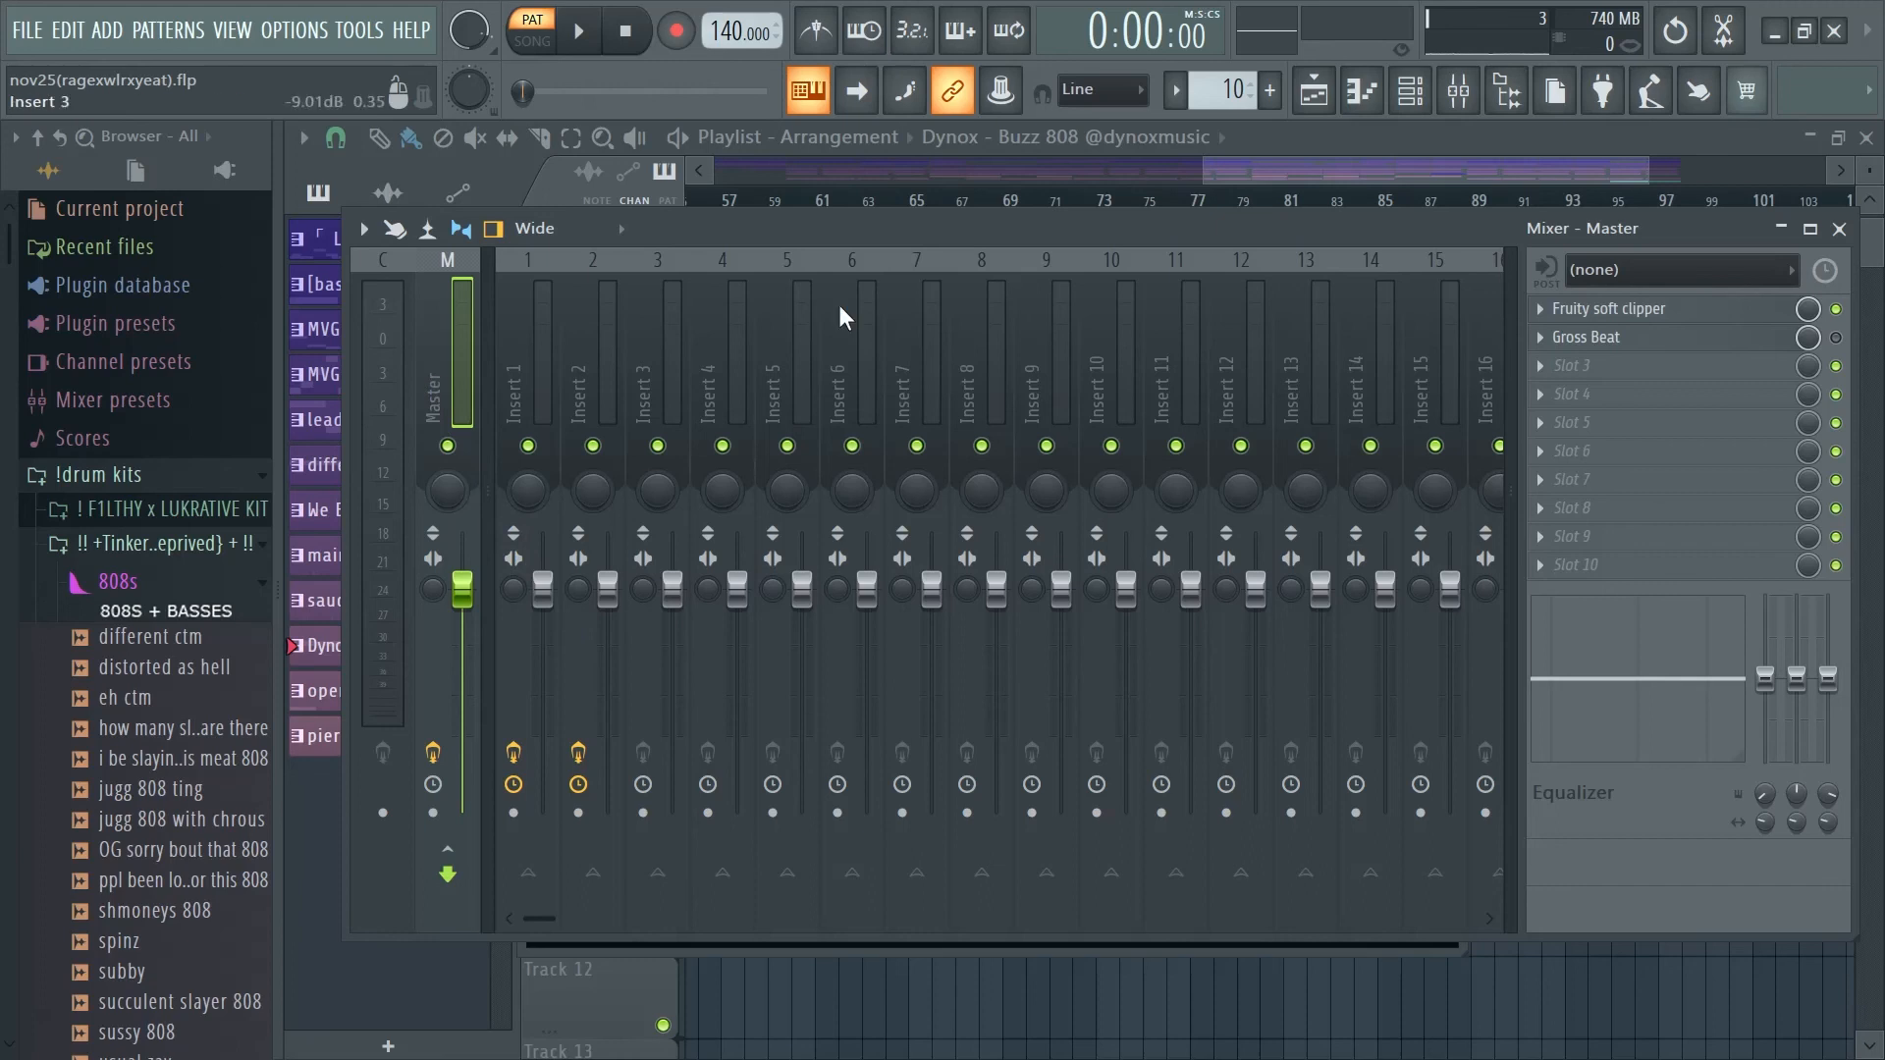
left_click(1659, 310)
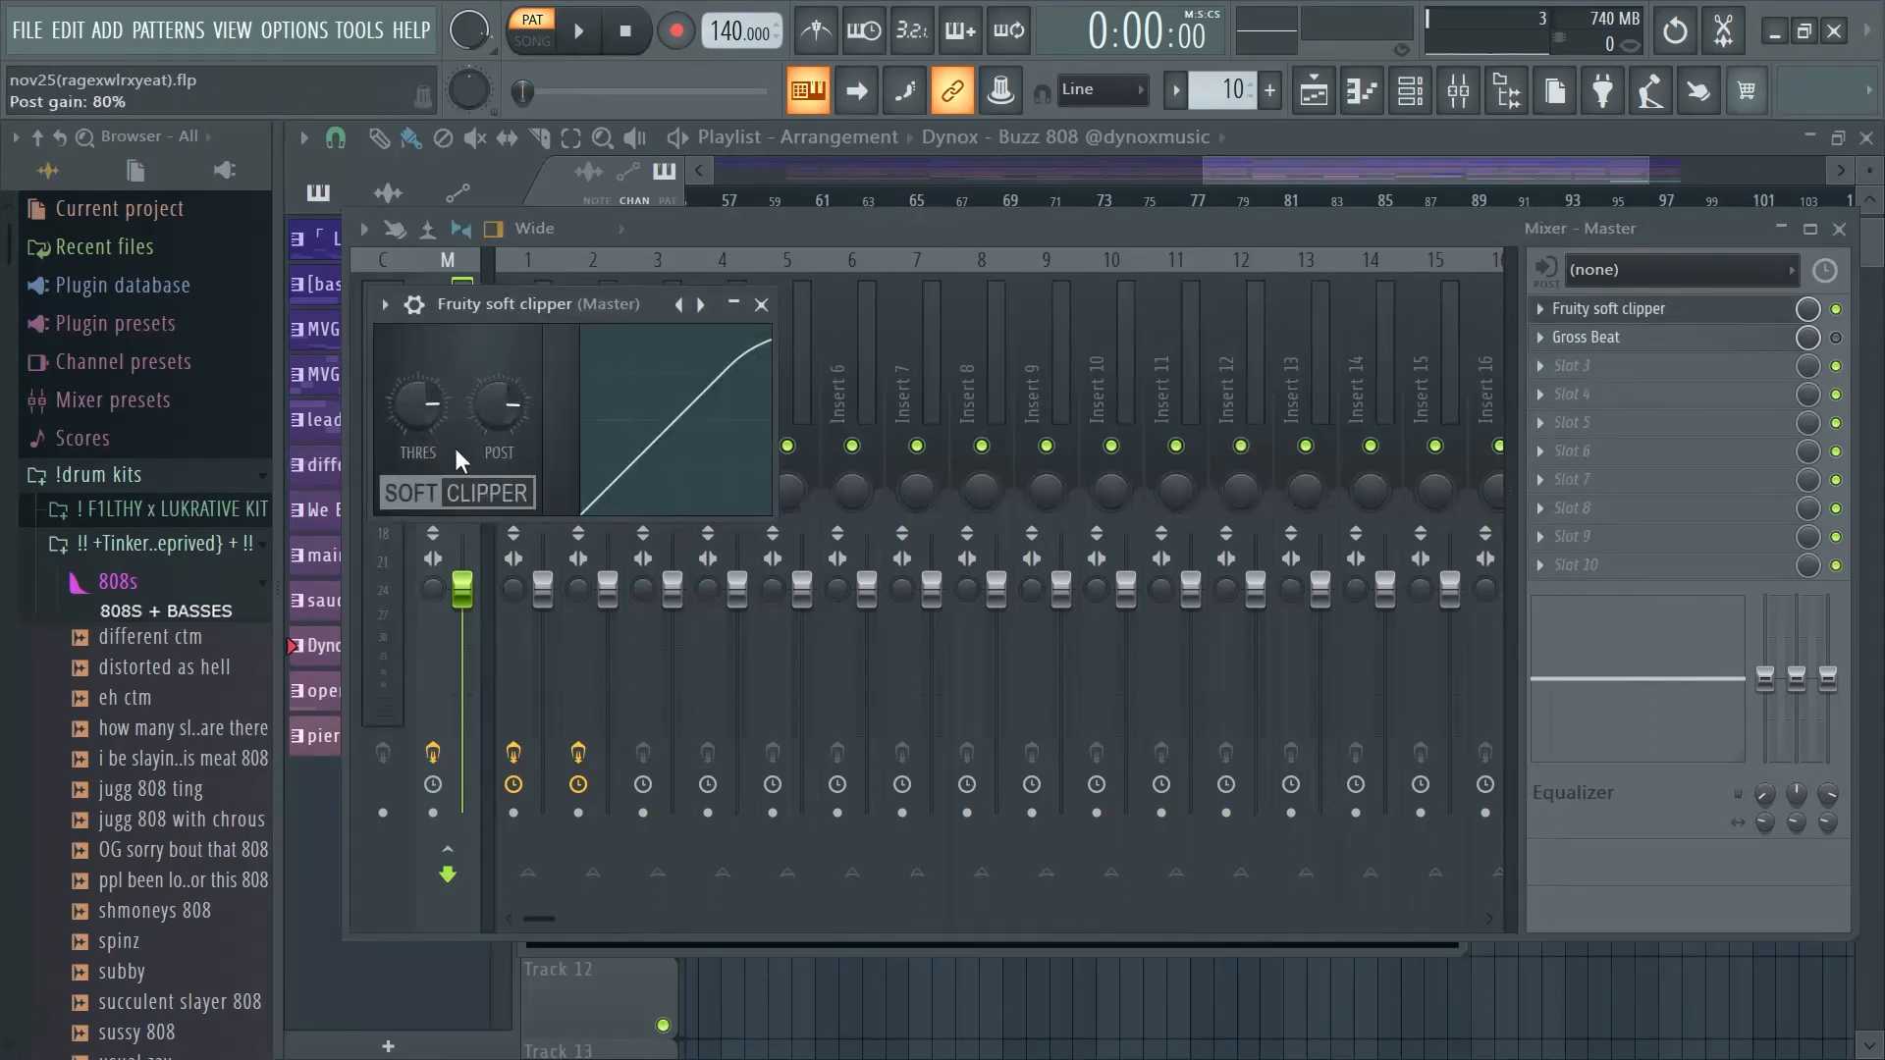
left_click(762, 305)
Inspect the low-frequency cut of Fruity parametric EQ 2 on mixer track Insert 1.
left_click(512, 398)
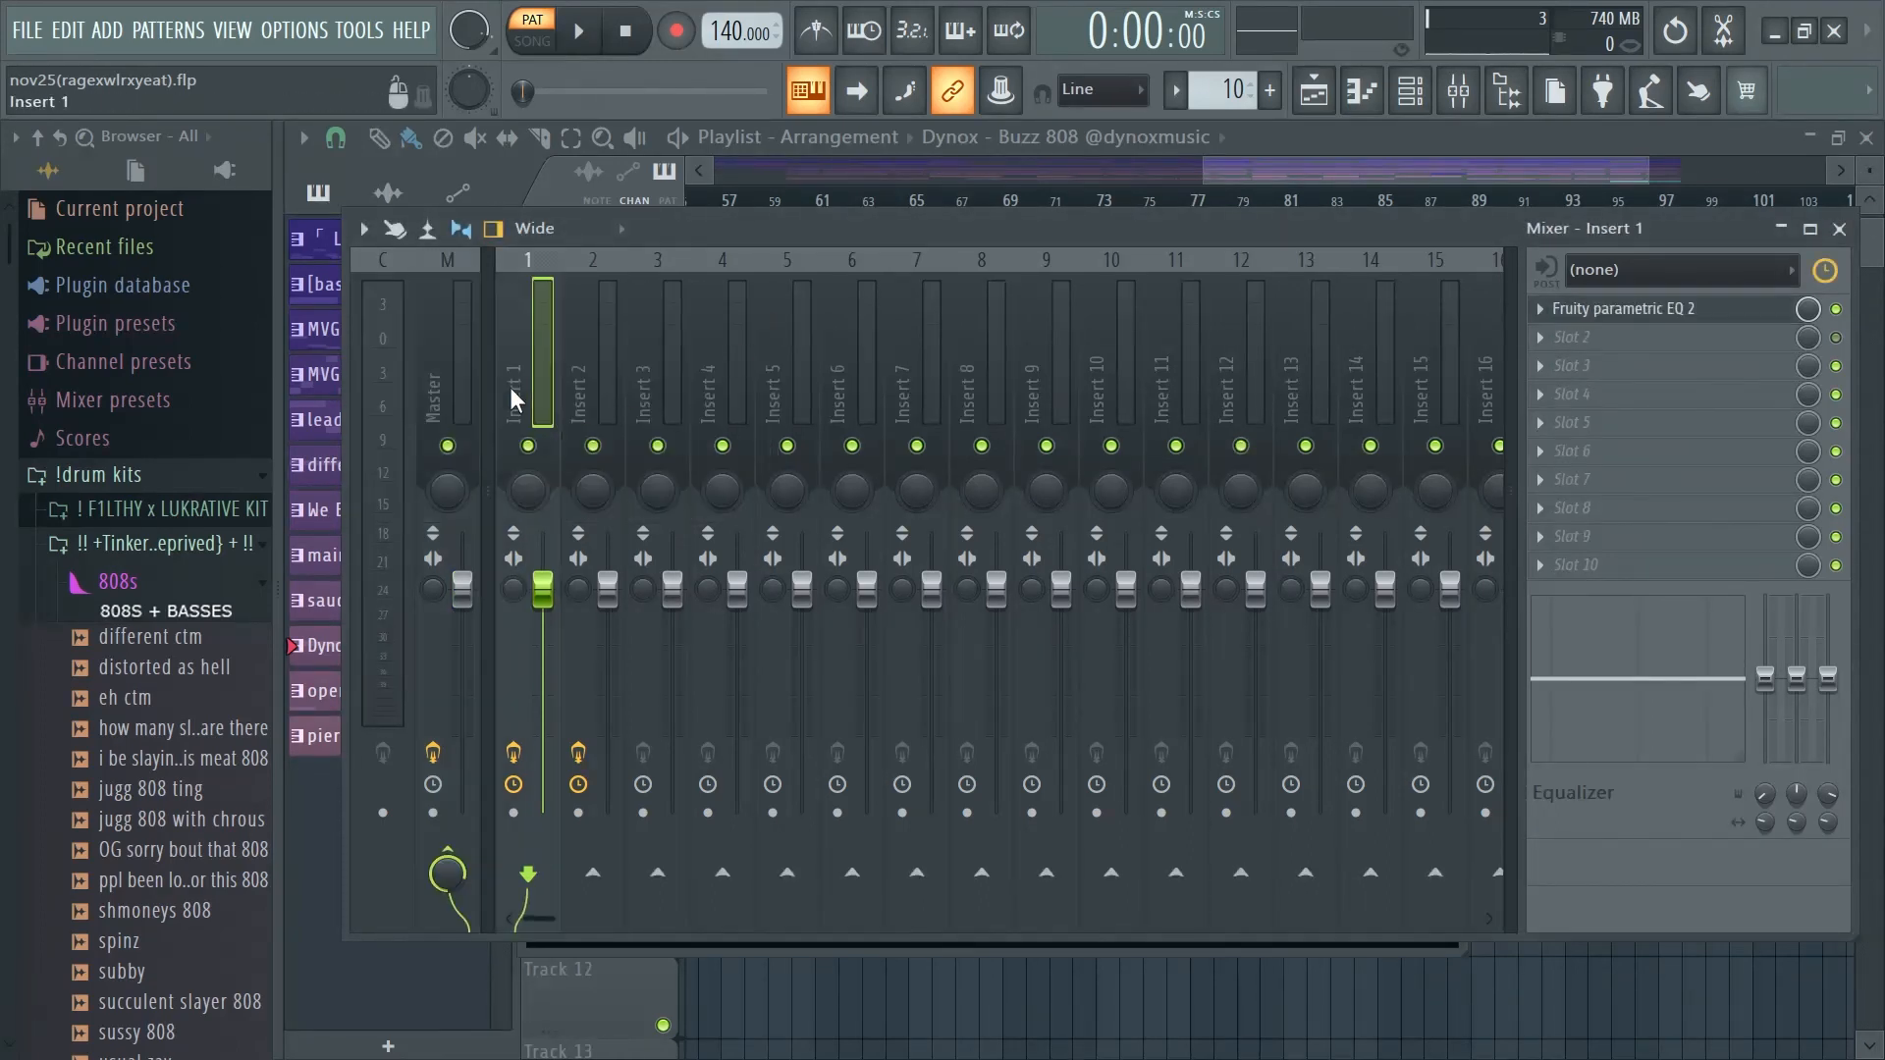
double_click(1564, 324)
left_click_drag(687, 639, 687, 754)
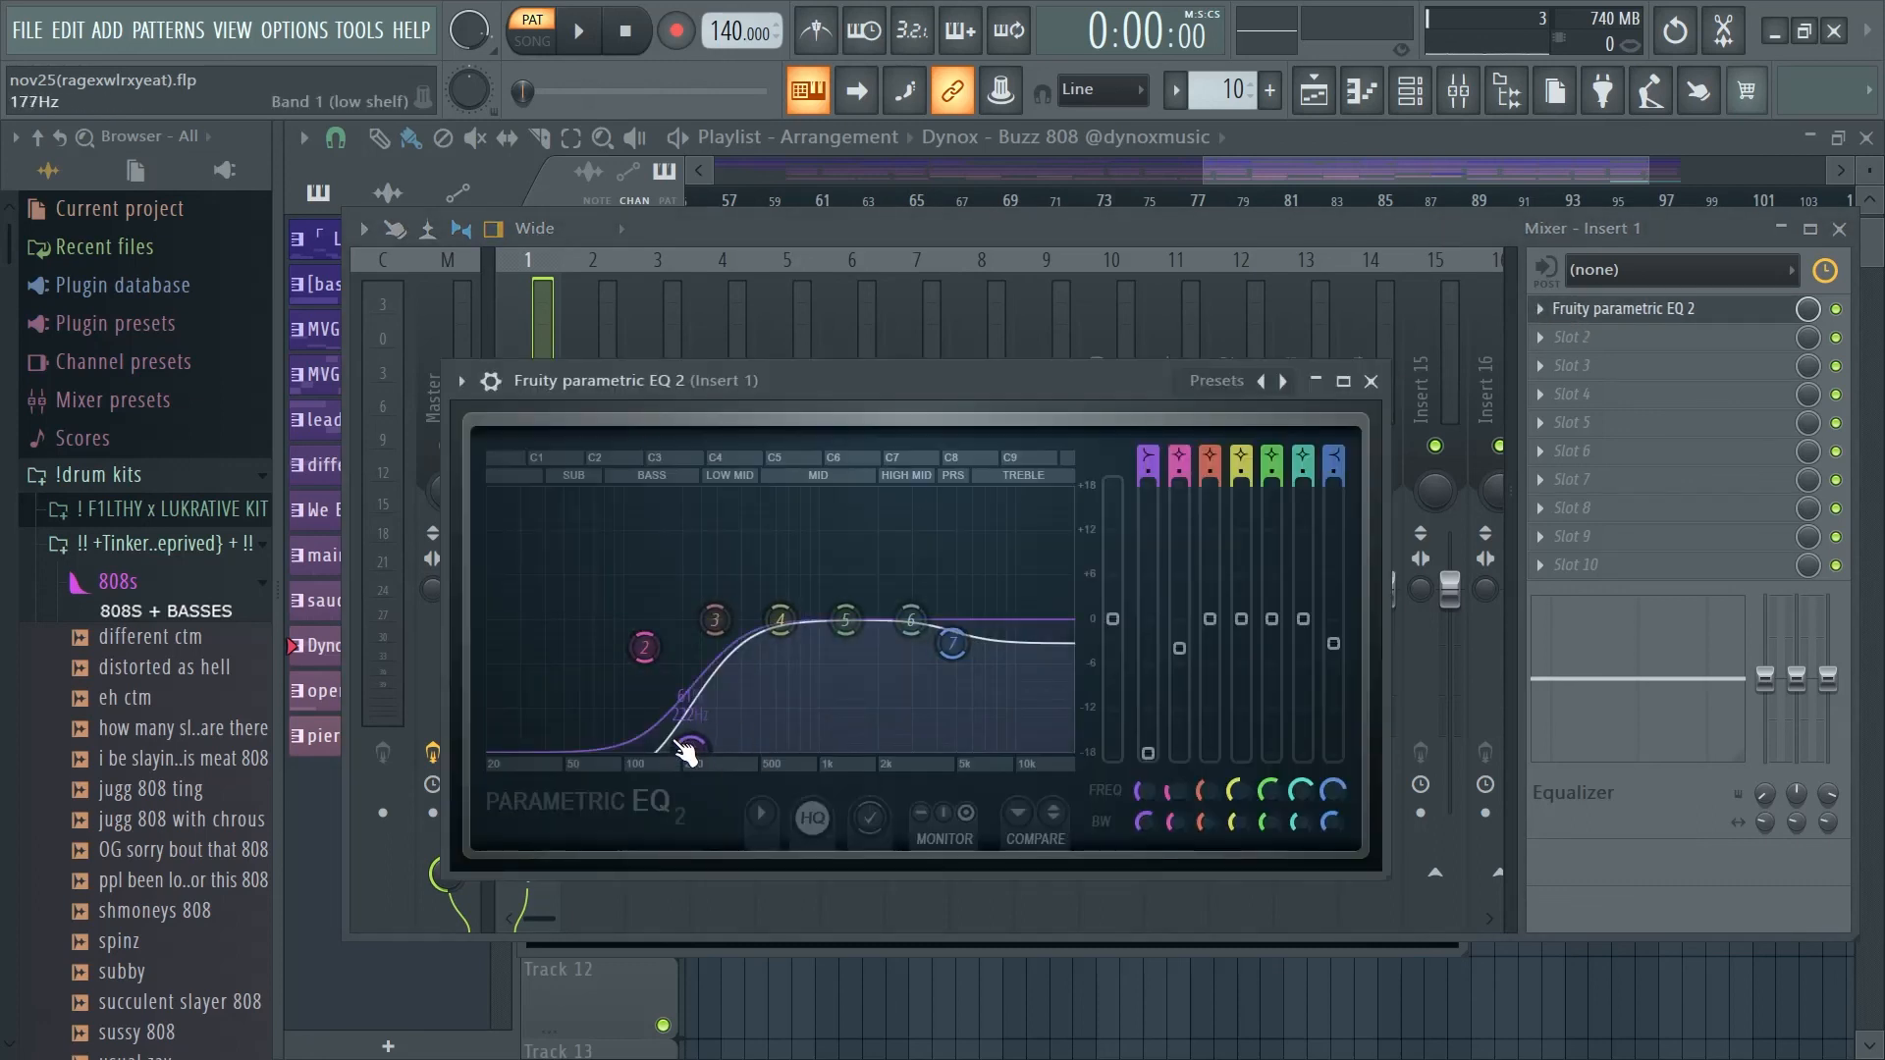
Inspect the Fruity parametric EQ 2 curve on mixer track Insert 2, including the band 1 low cut.
key("Right")
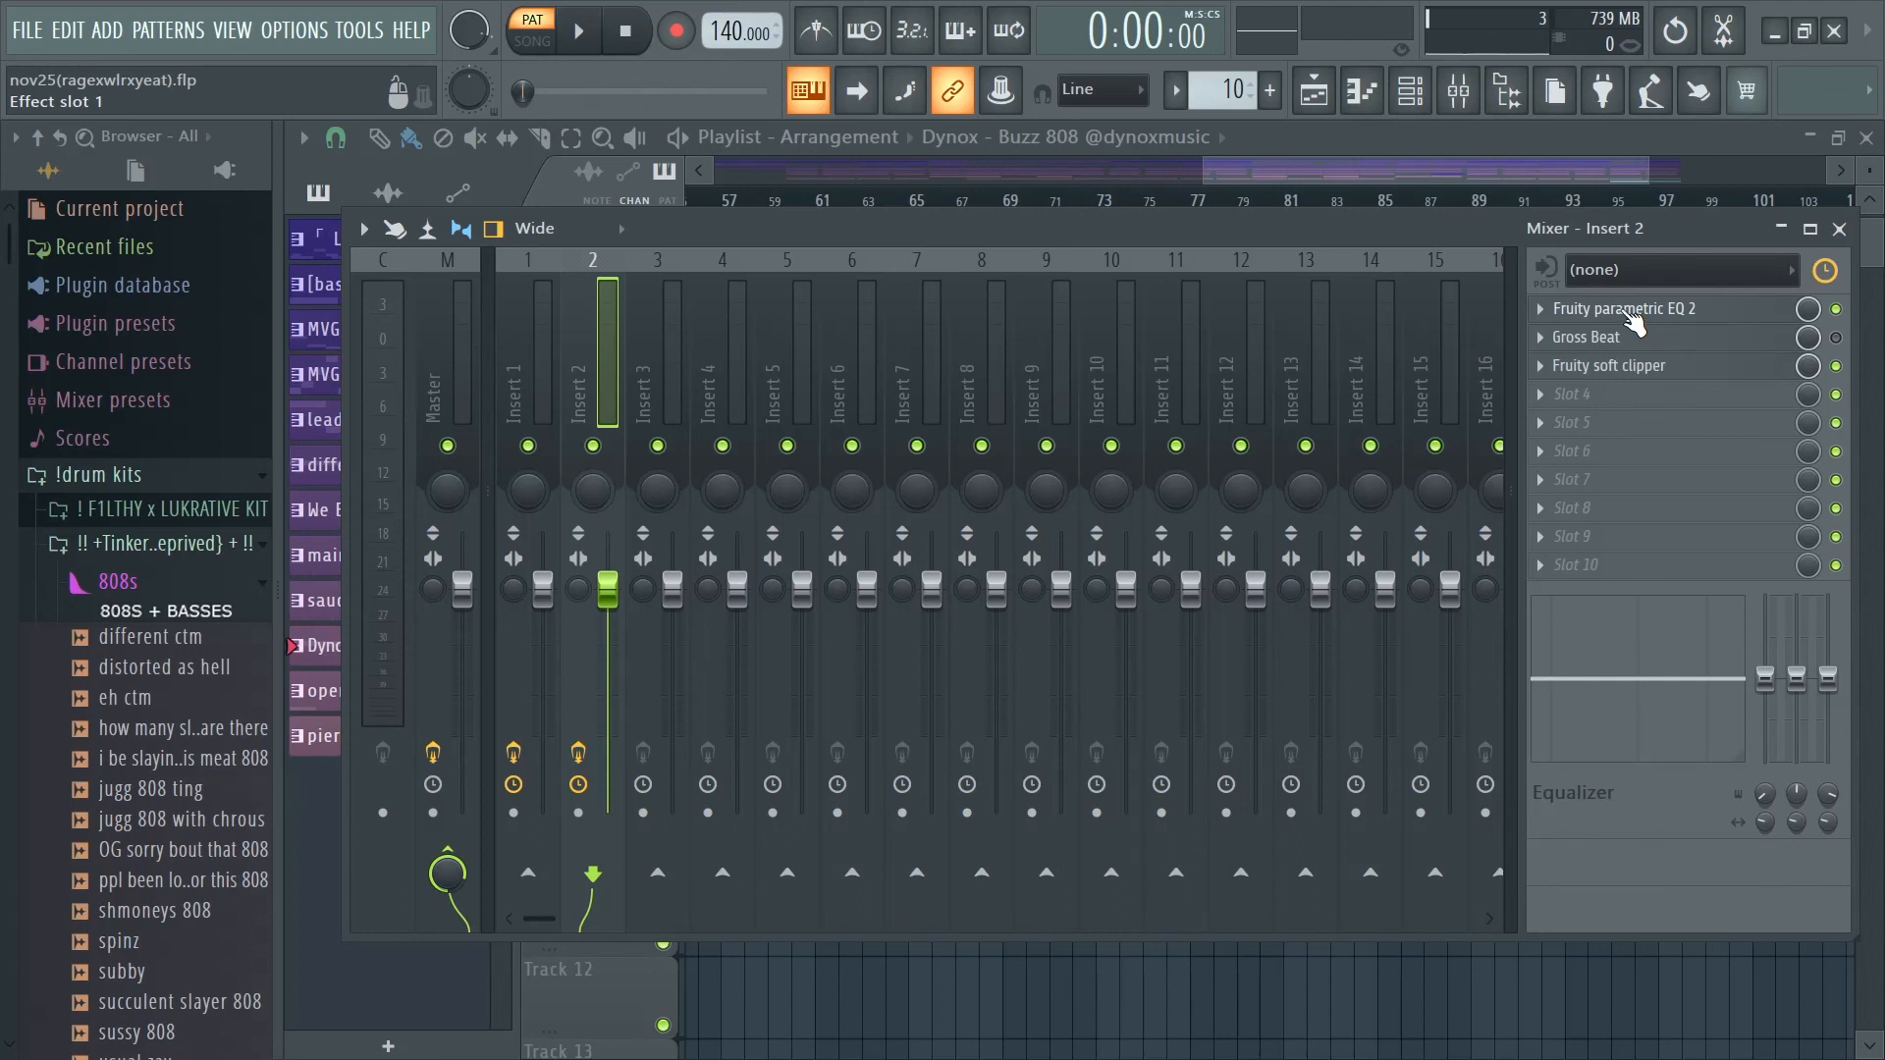
left_click(1631, 316)
left_click_drag(997, 799, 1122, 820)
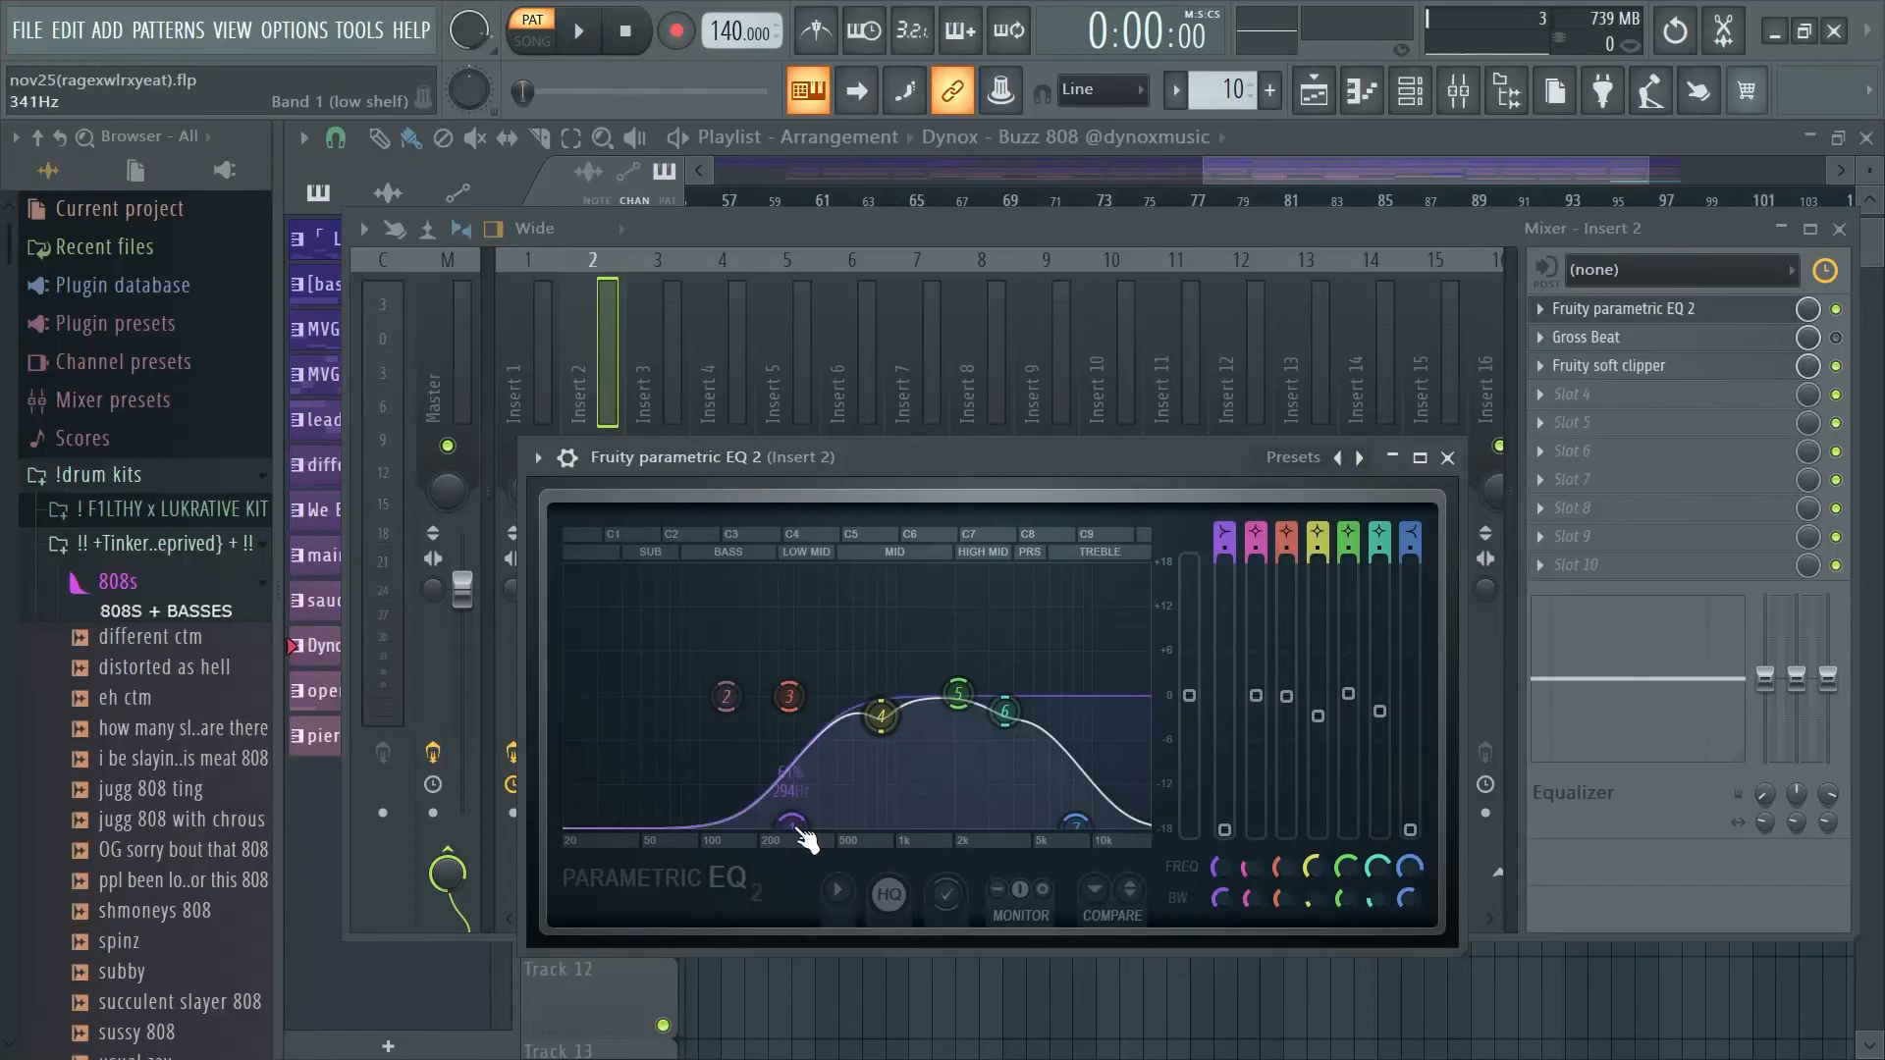
left_click(1448, 459)
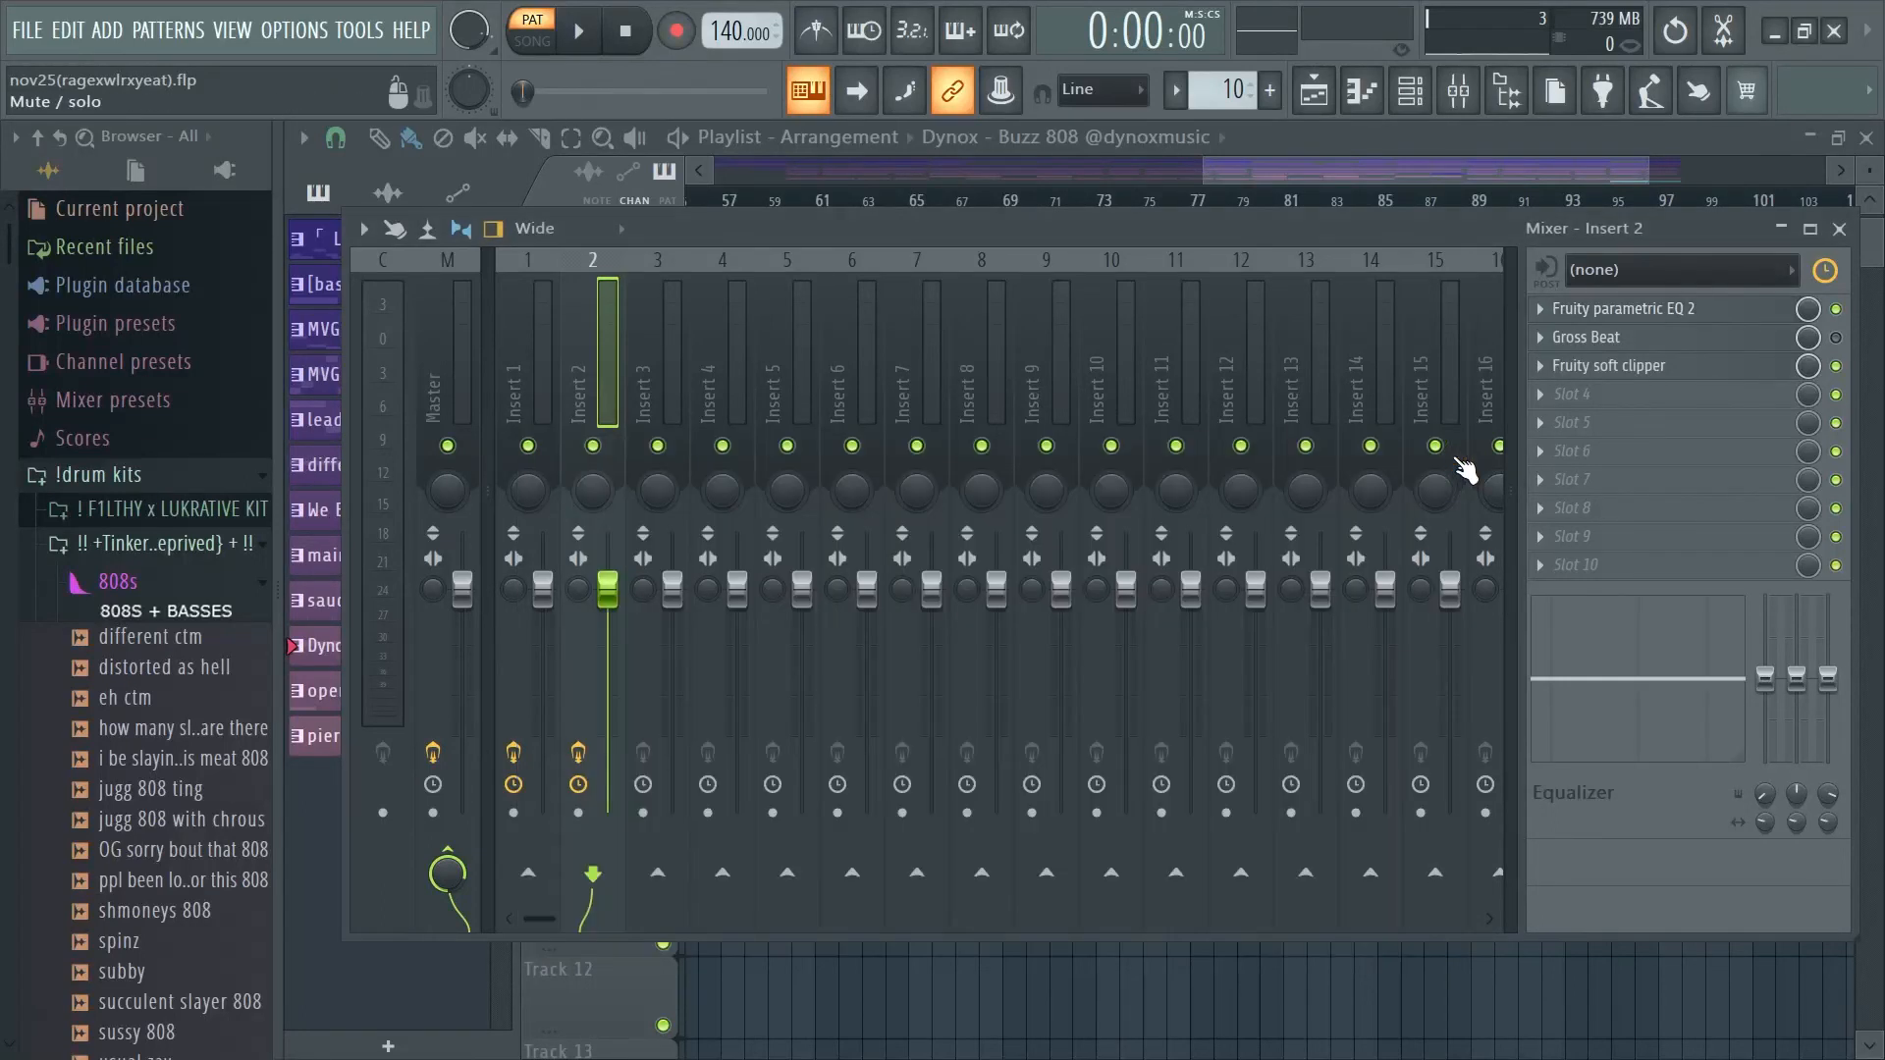
Check the Fruity soft clipper on mixer track Insert 2 and close the mixer.
left_click(1669, 367)
left_click(684, 228)
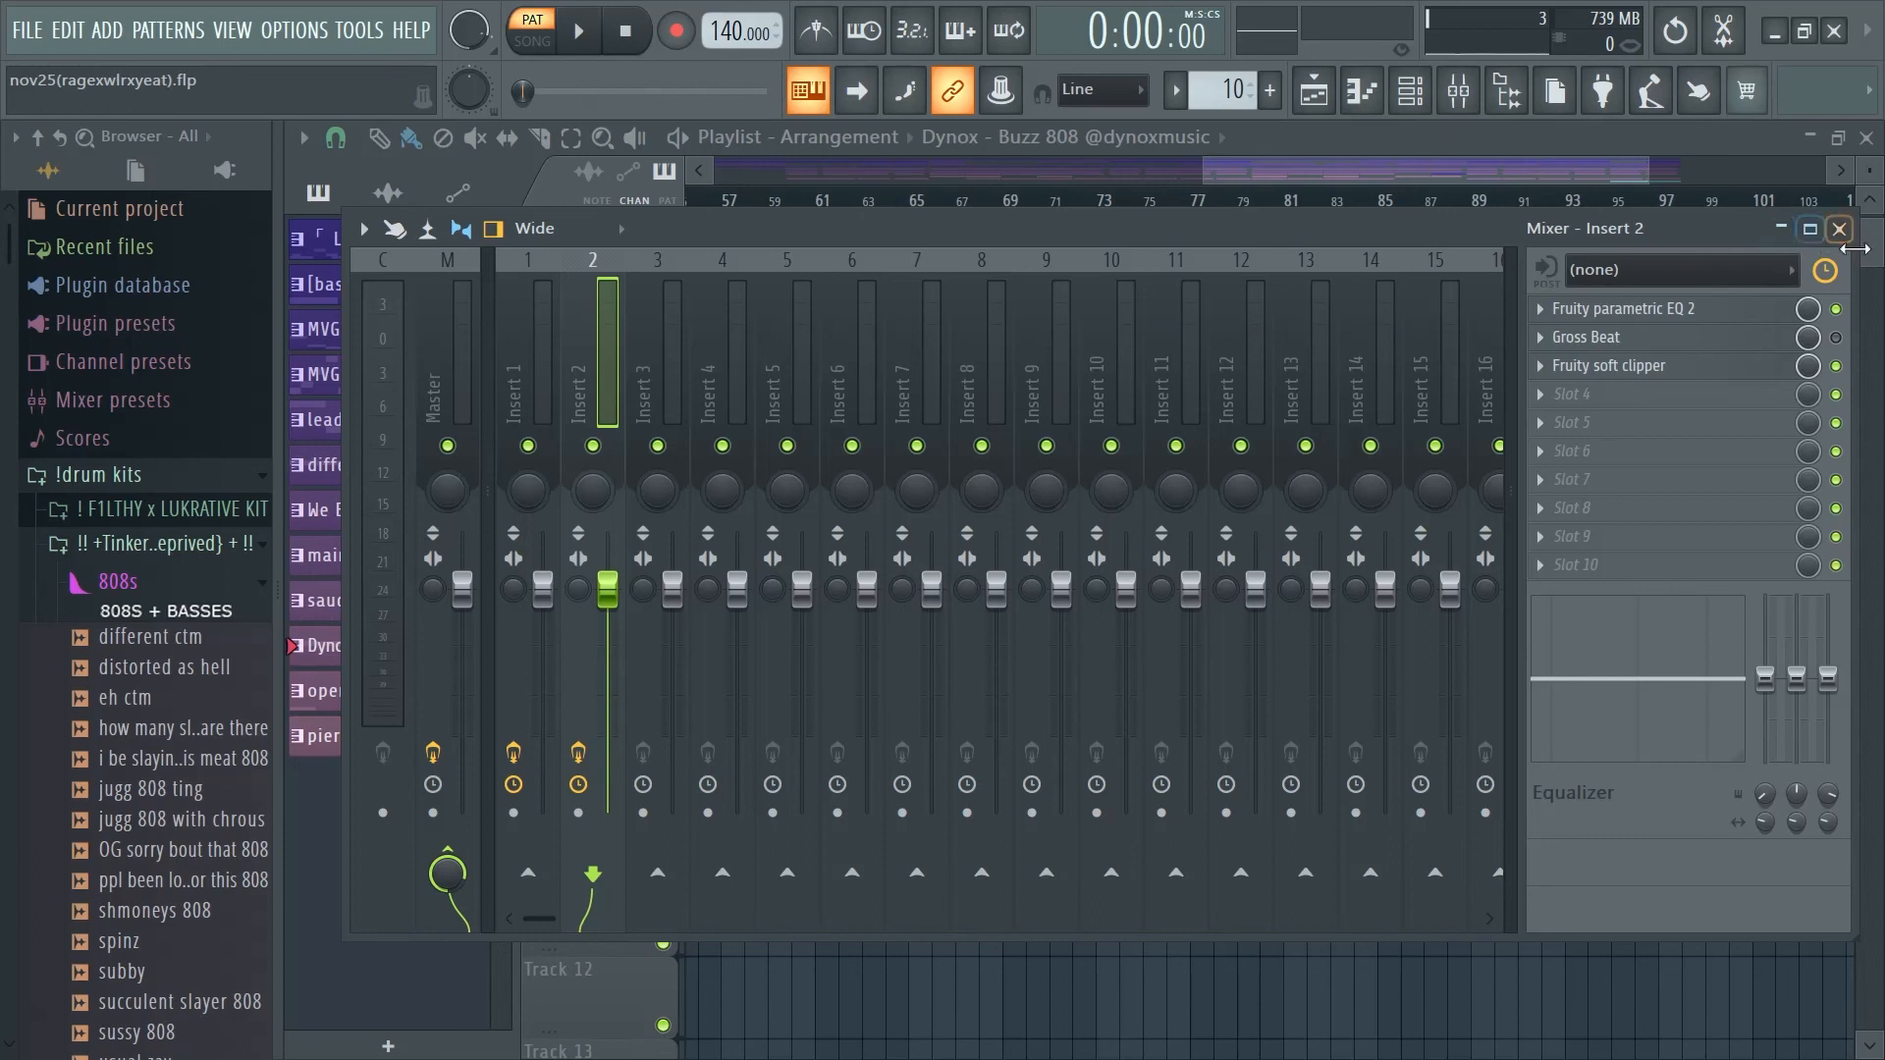
left_click(1839, 229)
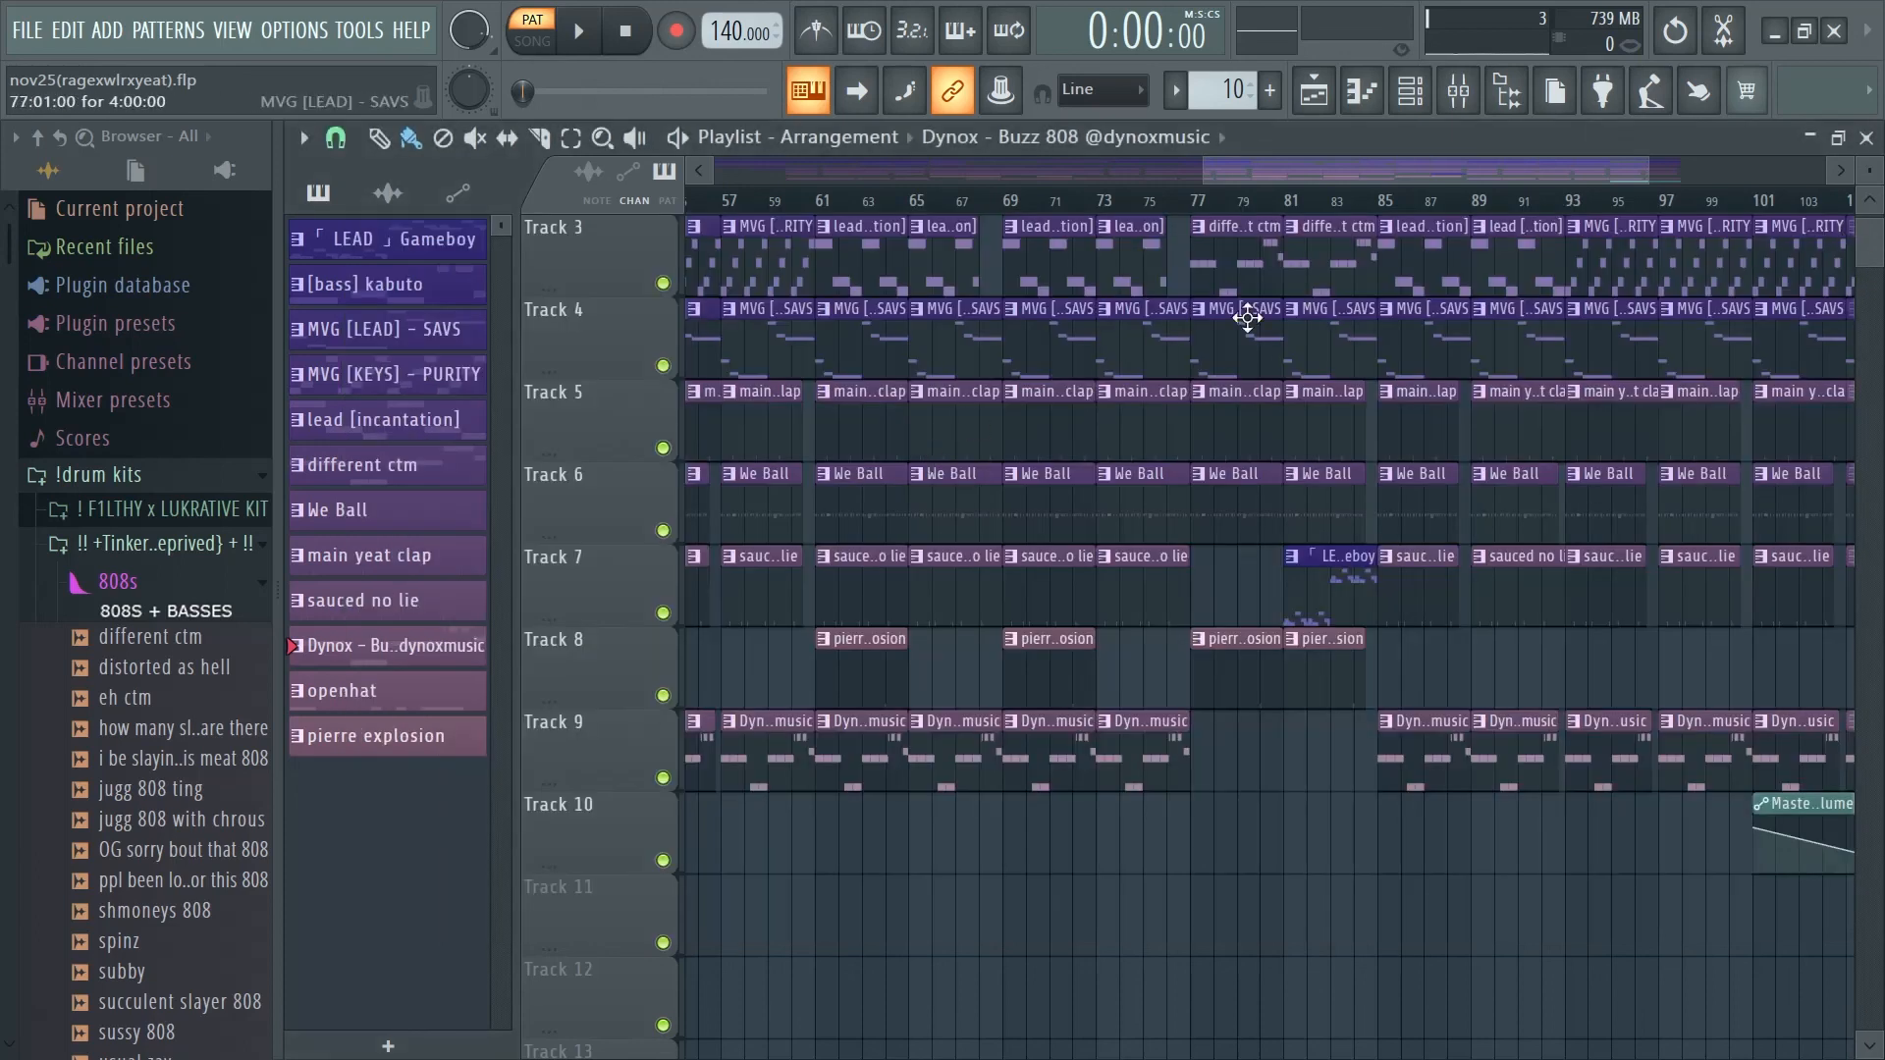
Examine the song's arrangement in the playlist from bar 1, both as a full overview and closer on the opening sections.
left_click_drag(1205, 178, 717, 176)
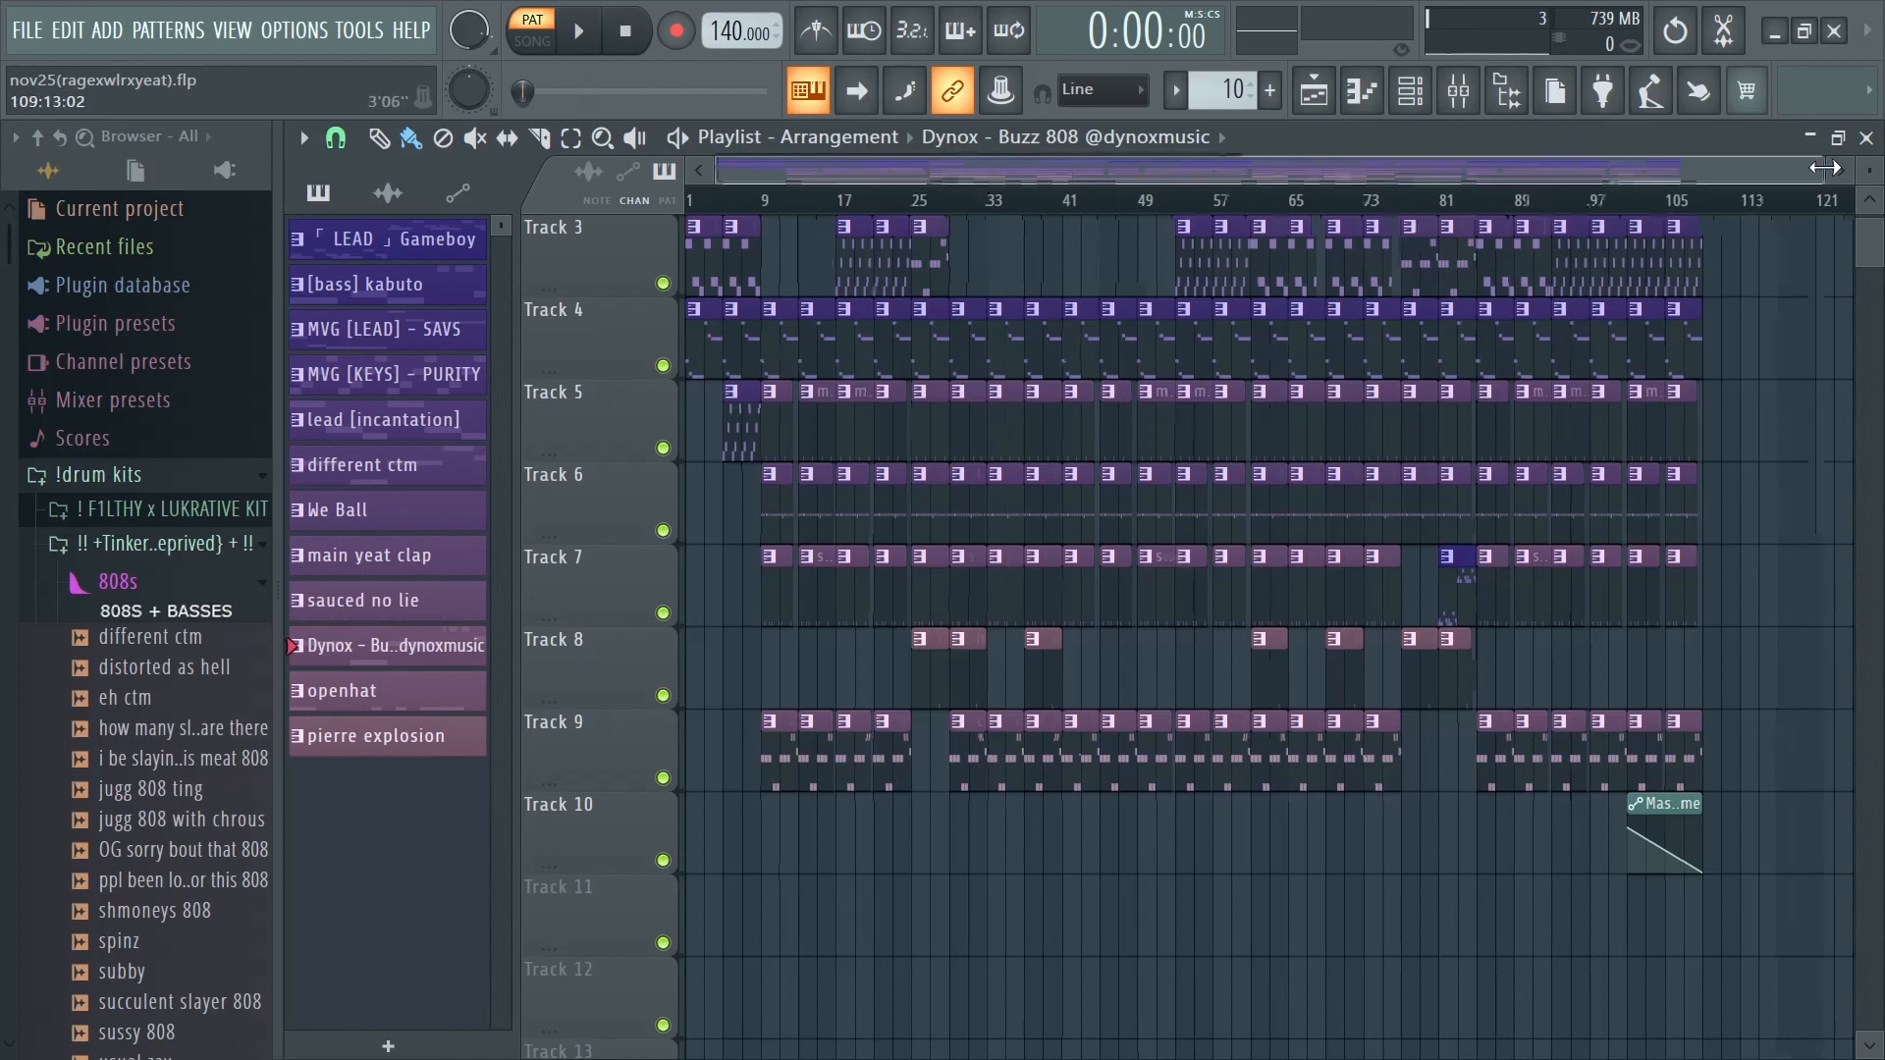
scroll(1064, 420, "up", 4)
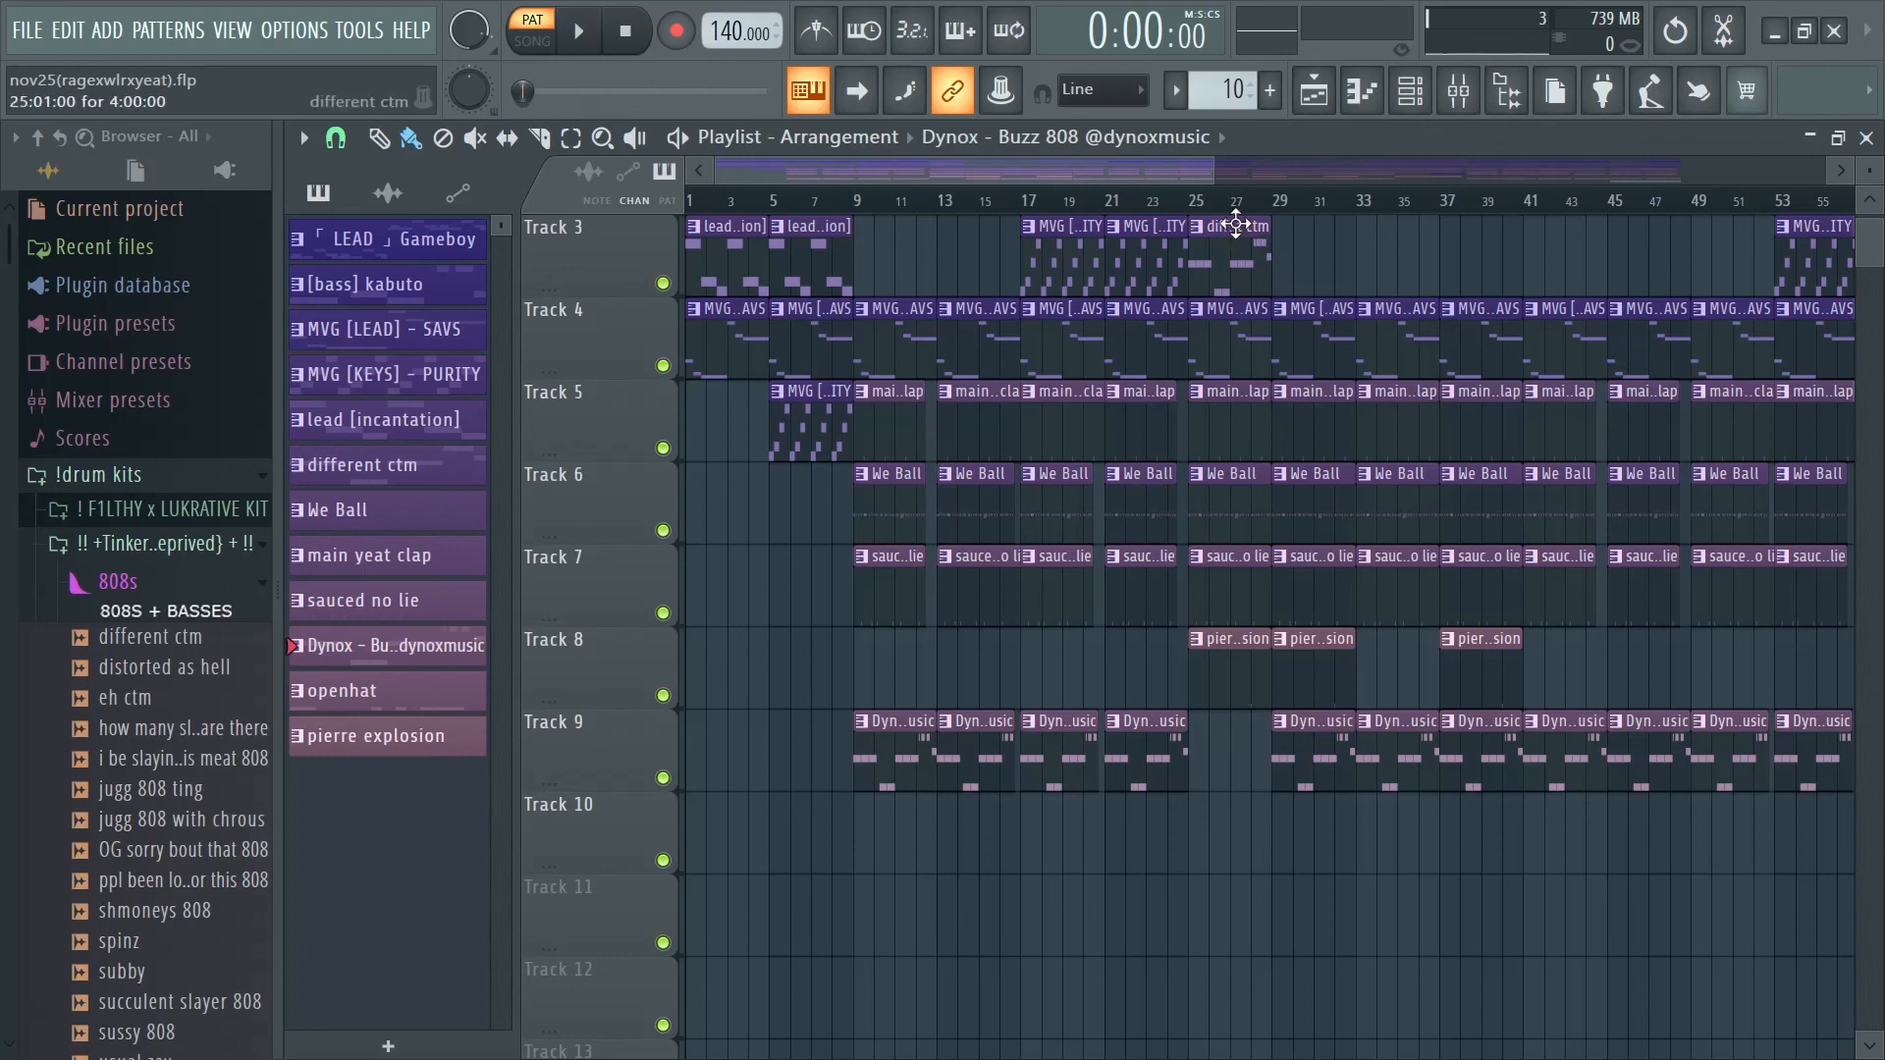
left_click_drag(1216, 169, 1443, 160)
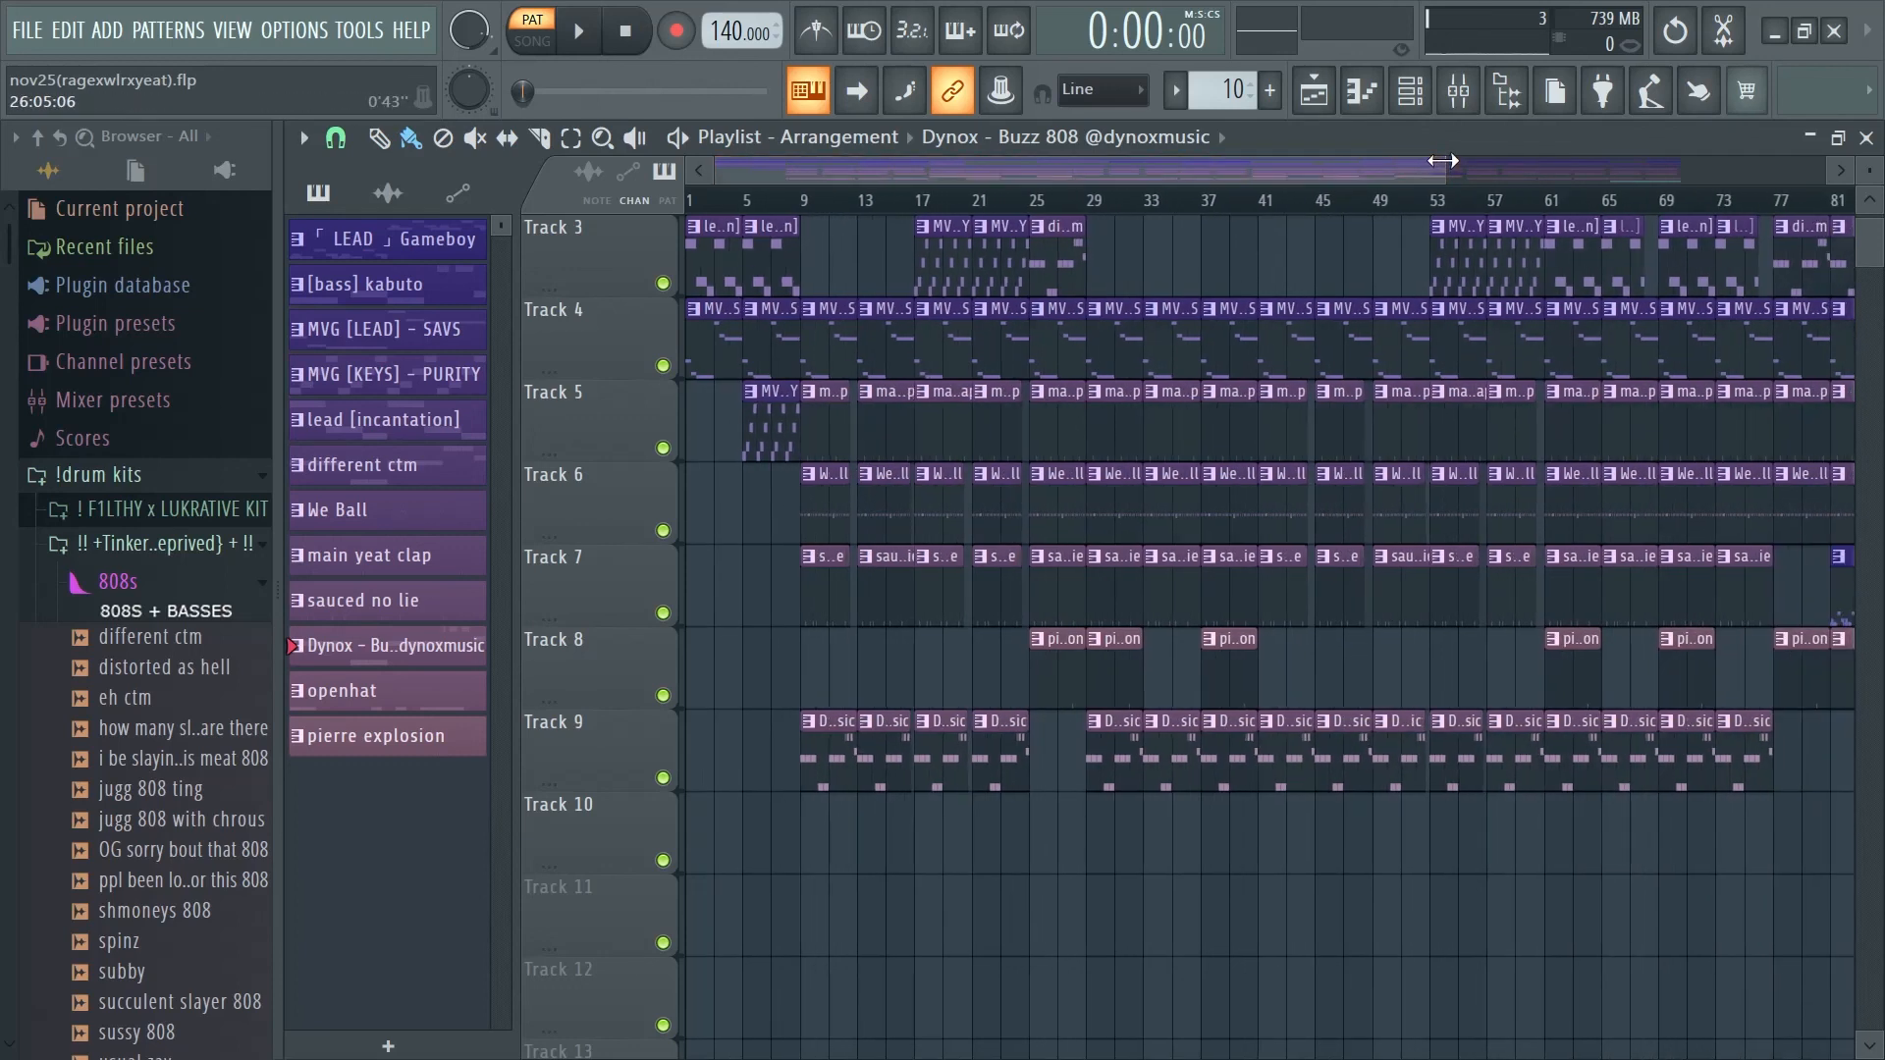